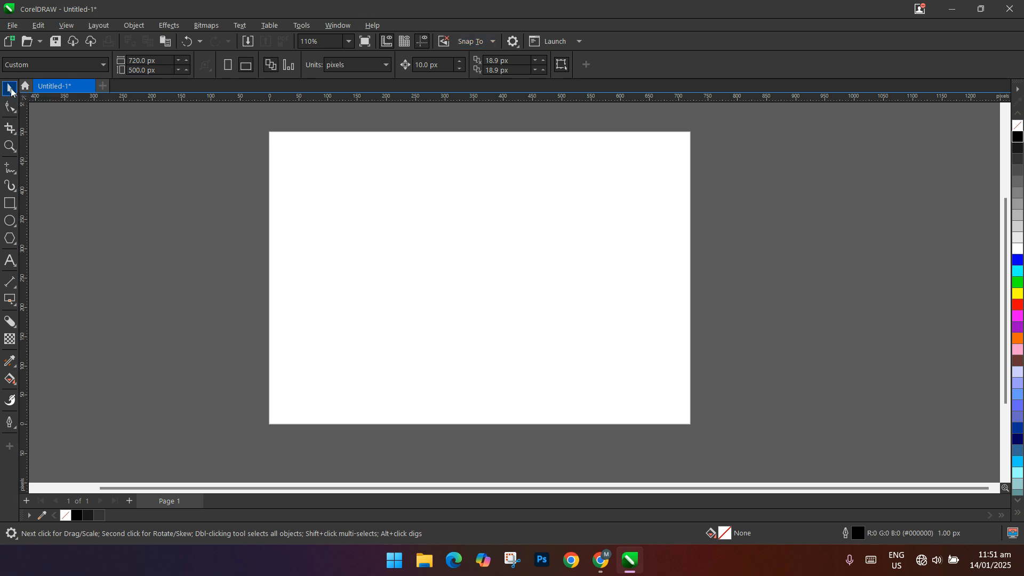
# Draw an ellipse about 380 by 339 px and move it over the upper-right part of the page.
pyautogui.click(10, 220)
pyautogui.moveTo(159, 132); pyautogui.dragTo(389, 339)
pyautogui.click(9, 89)
pyautogui.moveTo(214, 188); pyautogui.dragTo(296, 223)
pyautogui.moveTo(296, 222); pyautogui.dragTo(581, 186)
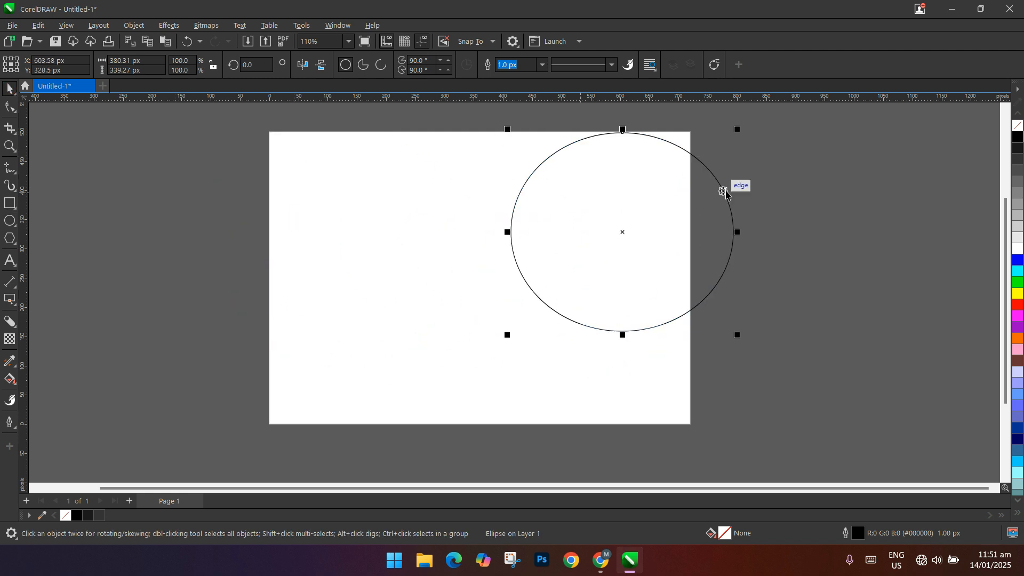
# Move the ellipse back toward the middle of the page and delete it.
pyautogui.moveTo(688, 201); pyautogui.dragTo(404, 191)
pyautogui.moveTo(304, 142); pyautogui.dragTo(445, 222)
pyautogui.press('Delete')
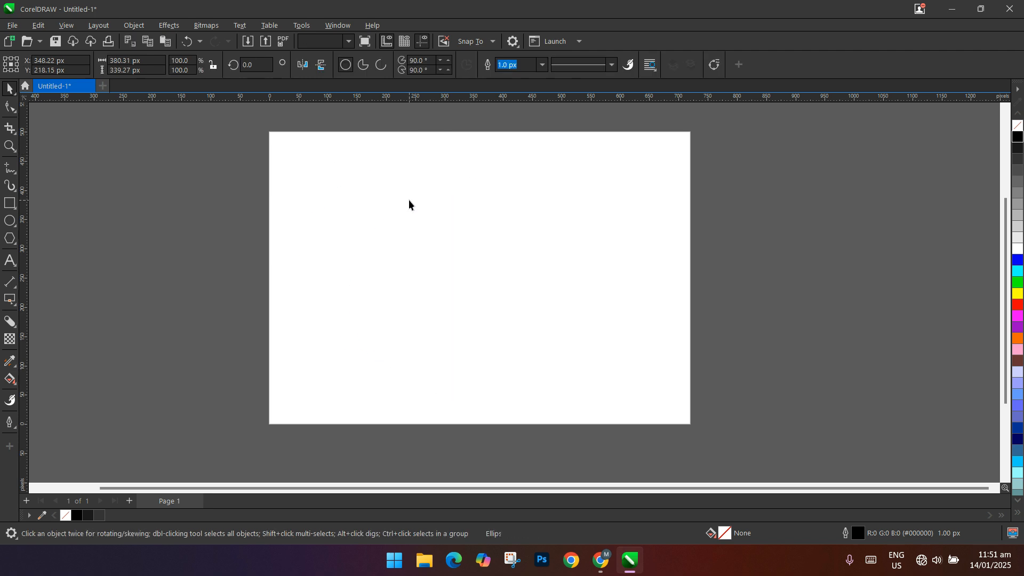
pyautogui.click(15, 110)
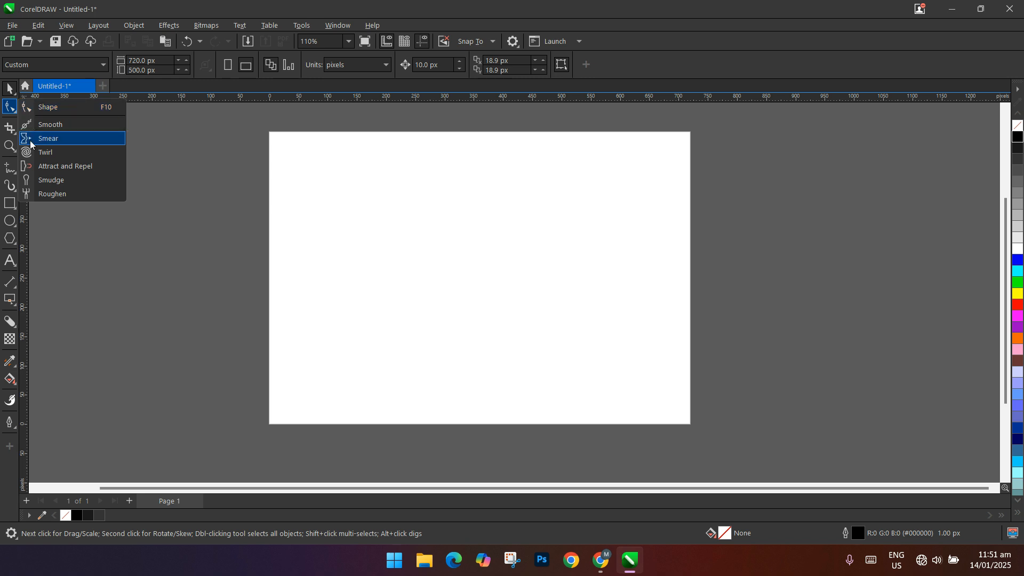
pyautogui.moveTo(9, 206)
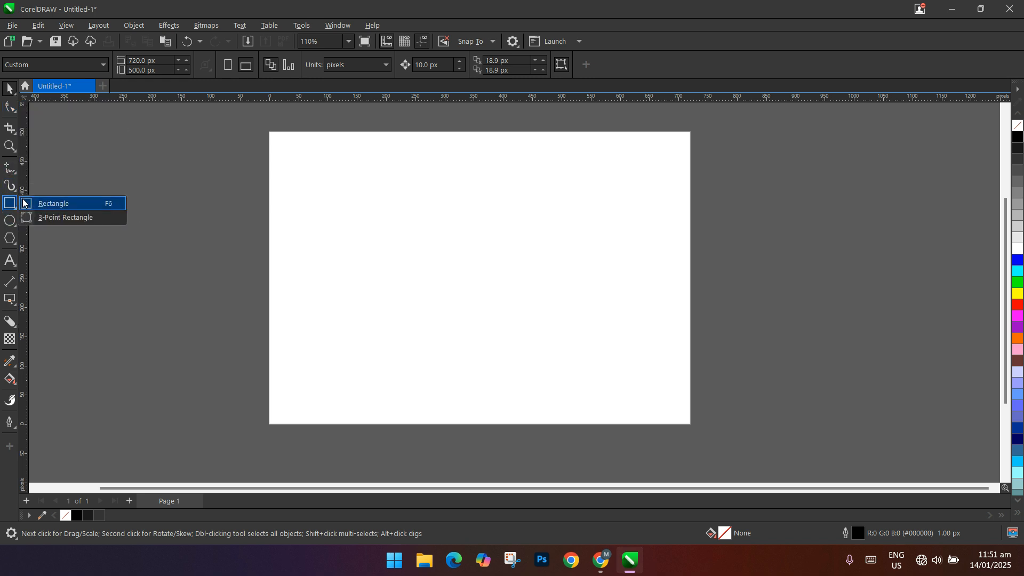
# Draw a closed three-node triangle across the page's left edge with the Bézier tool.
pyautogui.moveTo(10, 169)
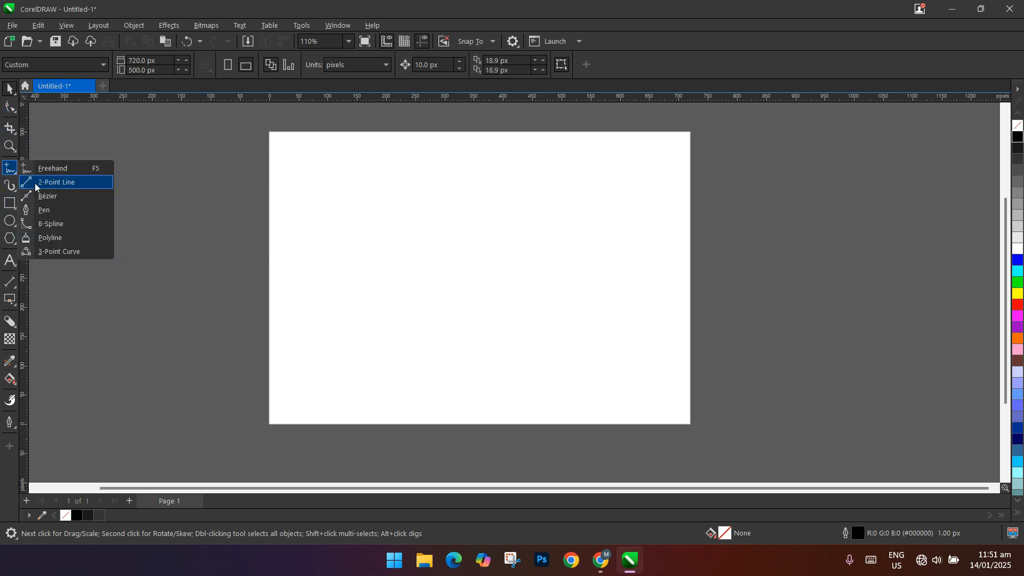
pyautogui.click(47, 196)
pyautogui.click(230, 190)
pyautogui.click(179, 267)
pyautogui.click(281, 276)
pyautogui.click(230, 191)
# Select all nodes of the triangle with the Shape tool and shift them up and to the right.
pyautogui.click(8, 109)
pyautogui.moveTo(208, 341); pyautogui.dragTo(156, 335)
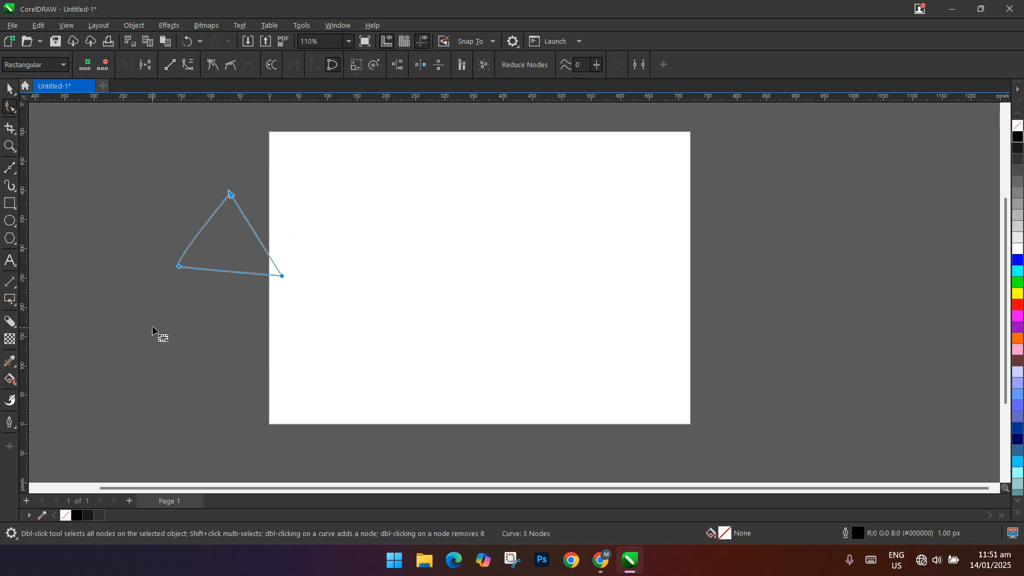
pyautogui.moveTo(232, 198); pyautogui.dragTo(284, 167)
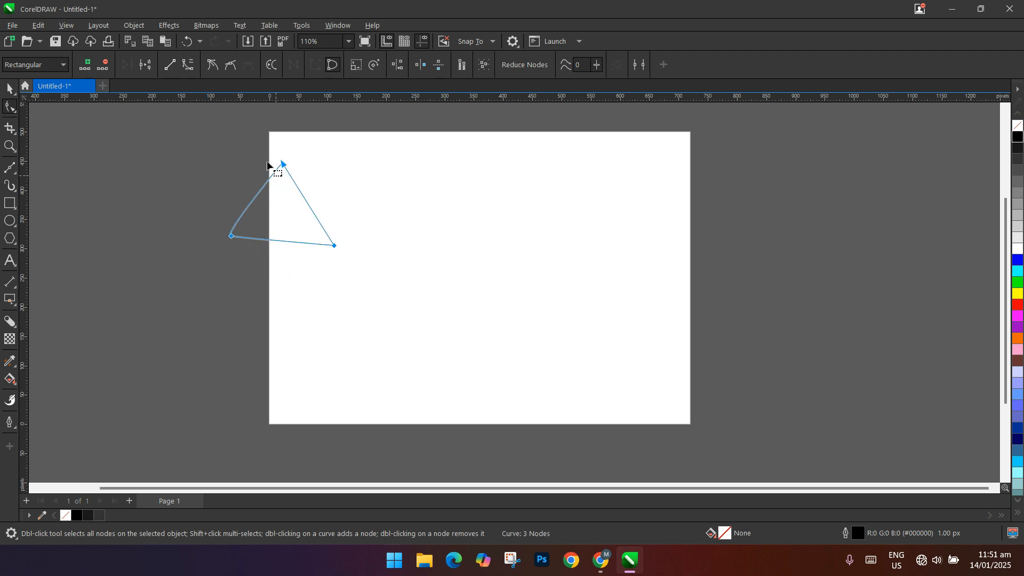
# Reposition the triangle's individual nodes so one corner points left and a steep side lies on the page.
pyautogui.click(334, 246)
pyautogui.moveTo(335, 247); pyautogui.dragTo(298, 226)
pyautogui.moveTo(233, 238); pyautogui.dragTo(221, 204)
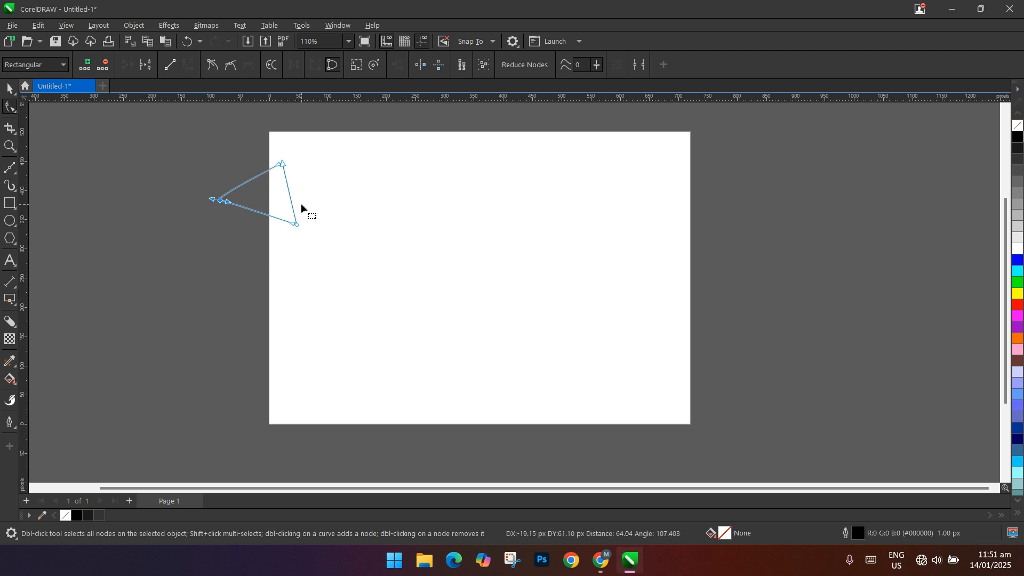
pyautogui.moveTo(290, 196); pyautogui.dragTo(317, 246)
pyautogui.moveTo(220, 201); pyautogui.dragTo(211, 204)
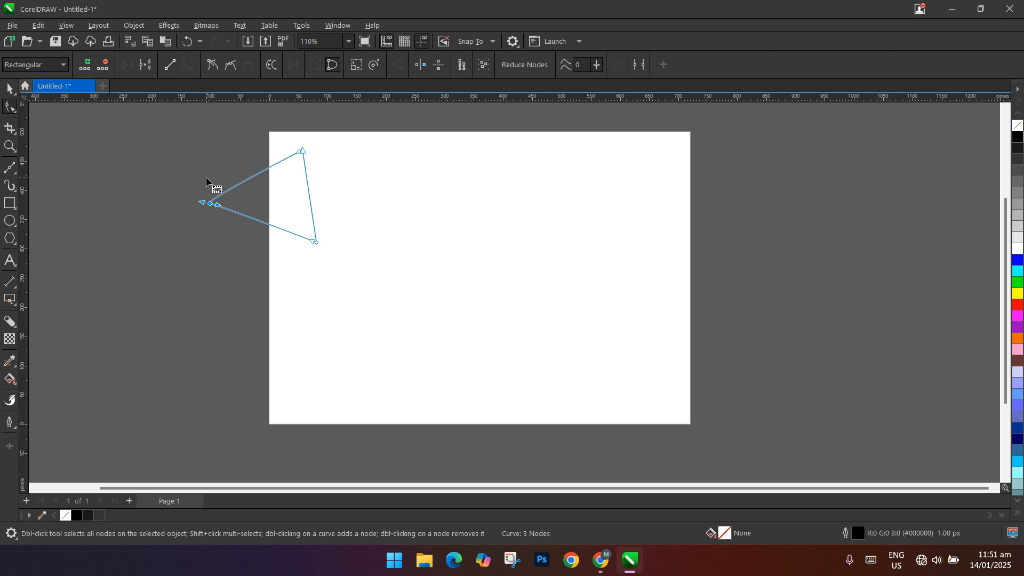
# Convert the triangle's two left sides to curves, bow them outward, and shift the straight side to the right.
pyautogui.click(173, 72)
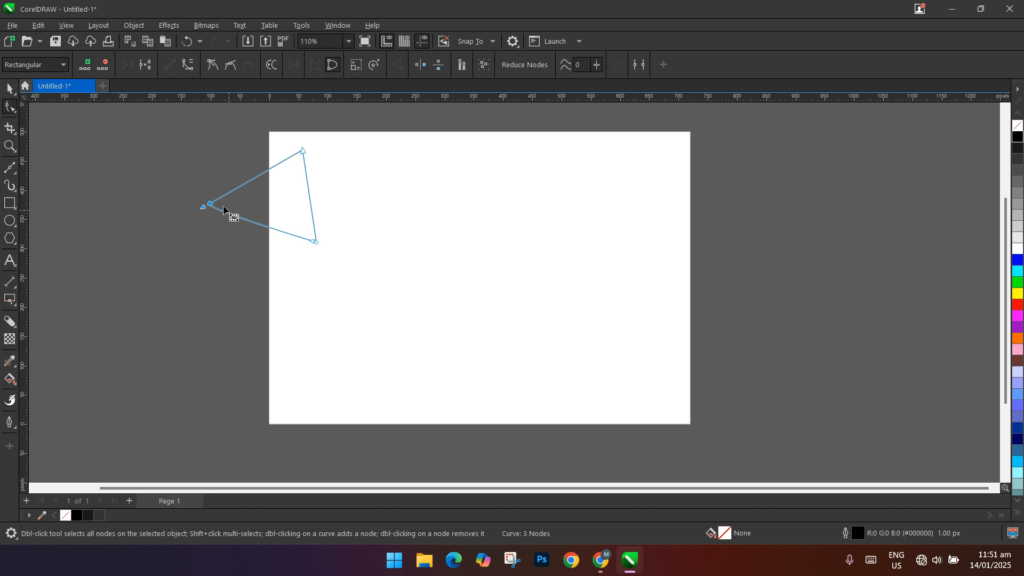
pyautogui.click(187, 66)
pyautogui.moveTo(255, 181); pyautogui.dragTo(236, 155)
pyautogui.moveTo(308, 190); pyautogui.dragTo(346, 187)
# Draw a nearly horizontal two-node line about 255 px long below the rounded shape.
pyautogui.click(7, 169)
pyautogui.click(322, 302)
pyautogui.click(476, 305)
# Convert the line to a curve and bend its middle upward into an arch about 115 px high.
pyautogui.click(11, 107)
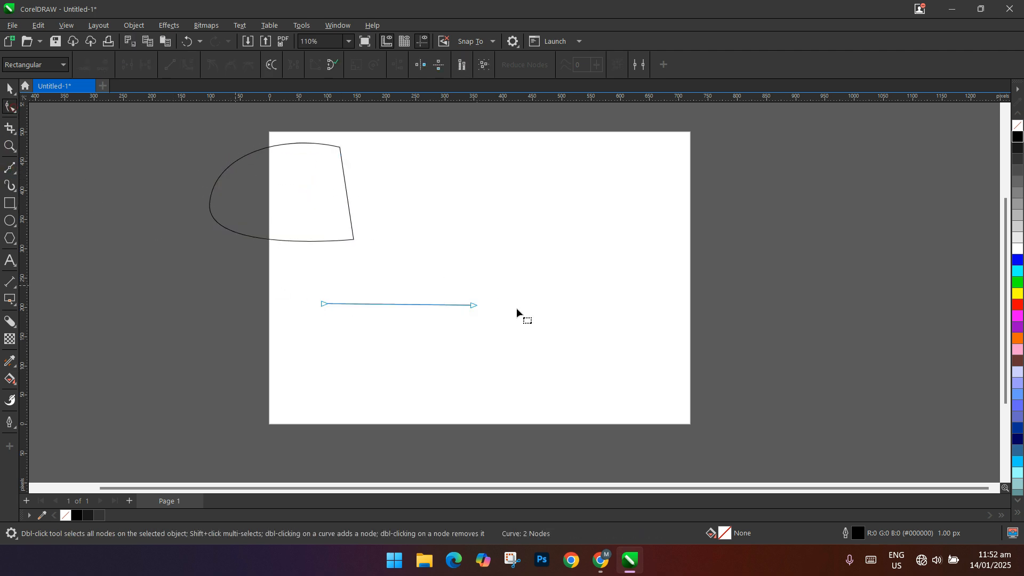
pyautogui.moveTo(453, 326); pyautogui.dragTo(304, 326)
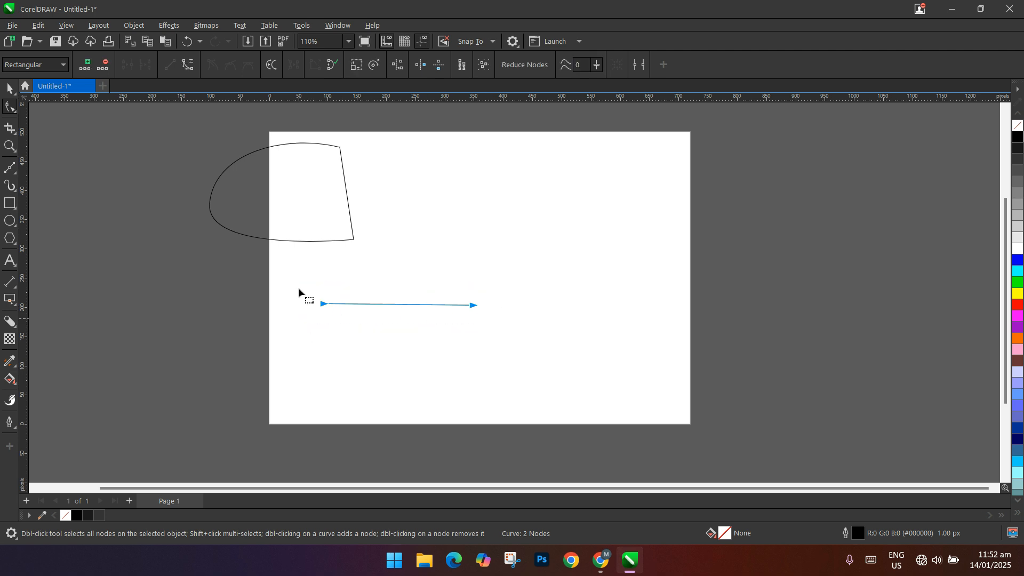
pyautogui.click(188, 66)
pyautogui.click(395, 303)
pyautogui.moveTo(398, 304); pyautogui.dragTo(401, 238)
pyautogui.click(9, 88)
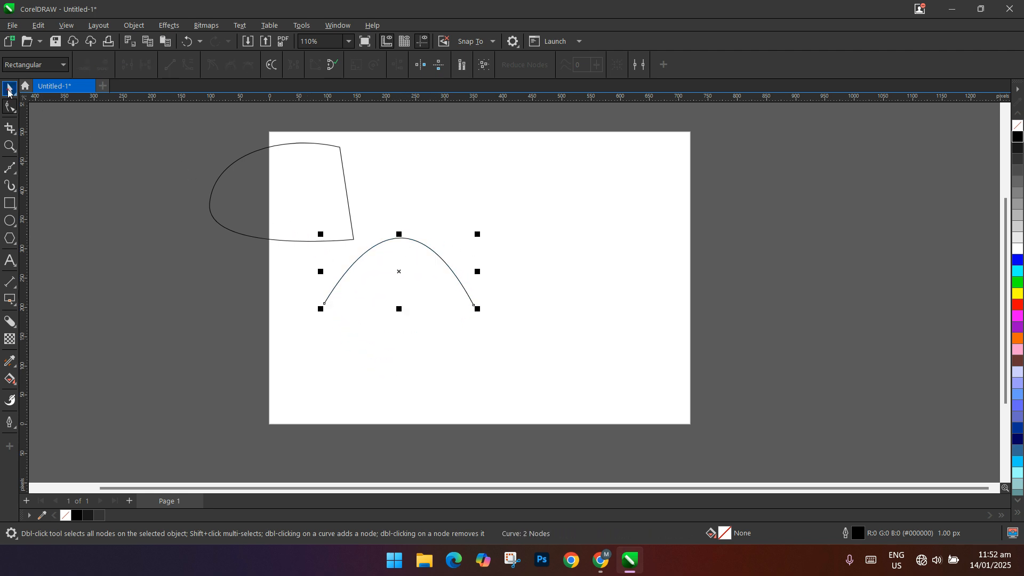
pyautogui.click(11, 128)
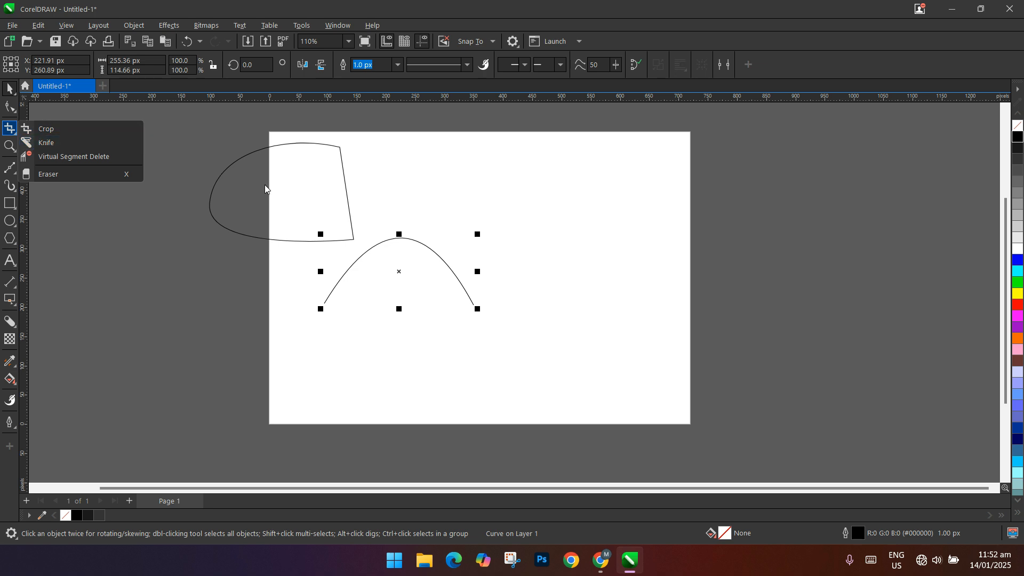
pyautogui.click(134, 230)
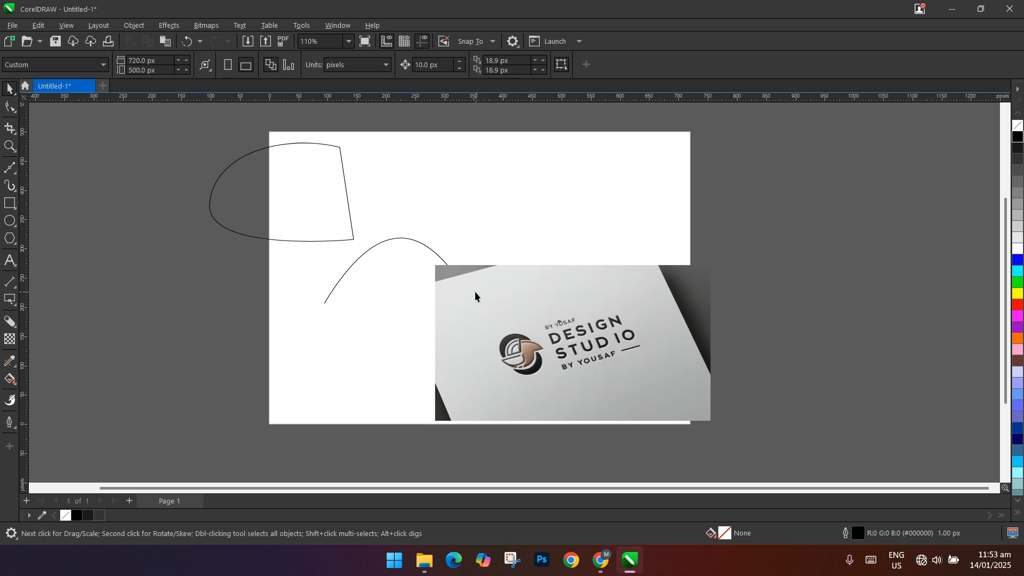
# Move the logo mockup image to the page's upper right and crop its sides to about 341 by 266 px.
pyautogui.moveTo(559, 305); pyautogui.dragTo(606, 183)
pyautogui.moveTo(601, 231); pyautogui.dragTo(613, 248)
pyautogui.click(10, 128)
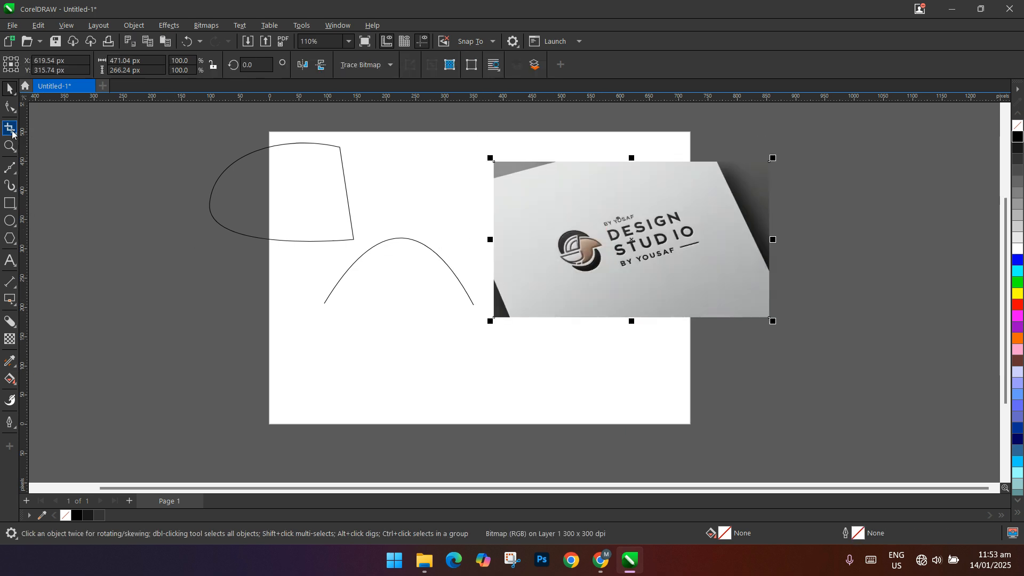
pyautogui.moveTo(536, 161); pyautogui.dragTo(738, 318)
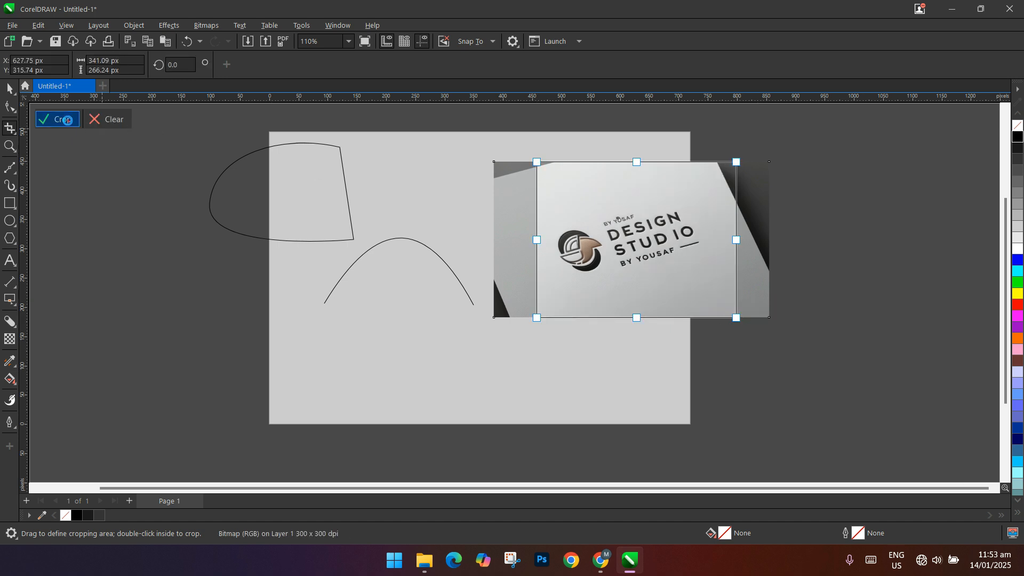
pyautogui.click(68, 121)
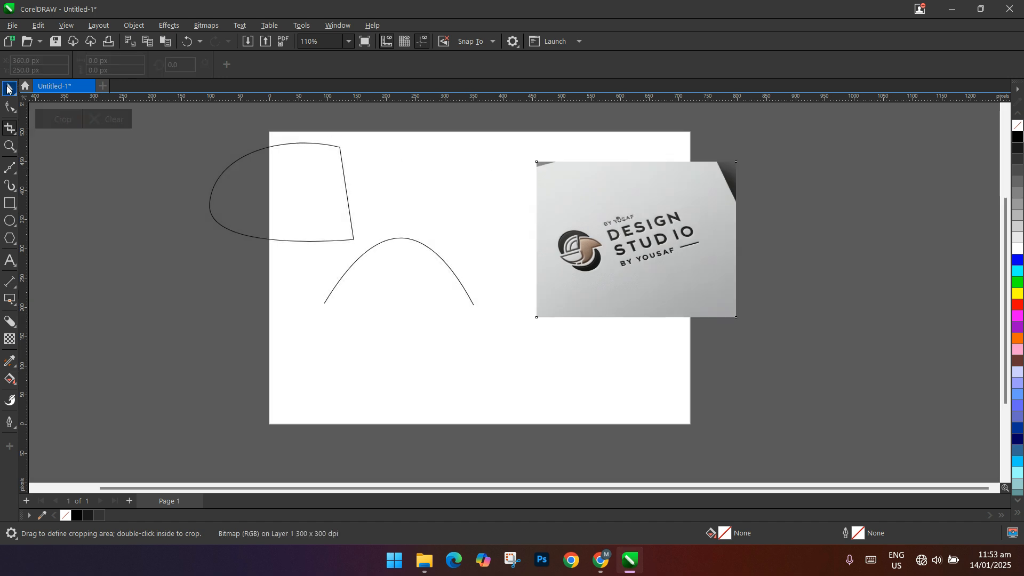
# Move the cropped logo image to about X 591, Y 329 px.
pyautogui.click(5, 88)
pyautogui.moveTo(734, 265); pyautogui.dragTo(613, 267)
pyautogui.moveTo(493, 244); pyautogui.dragTo(594, 234)
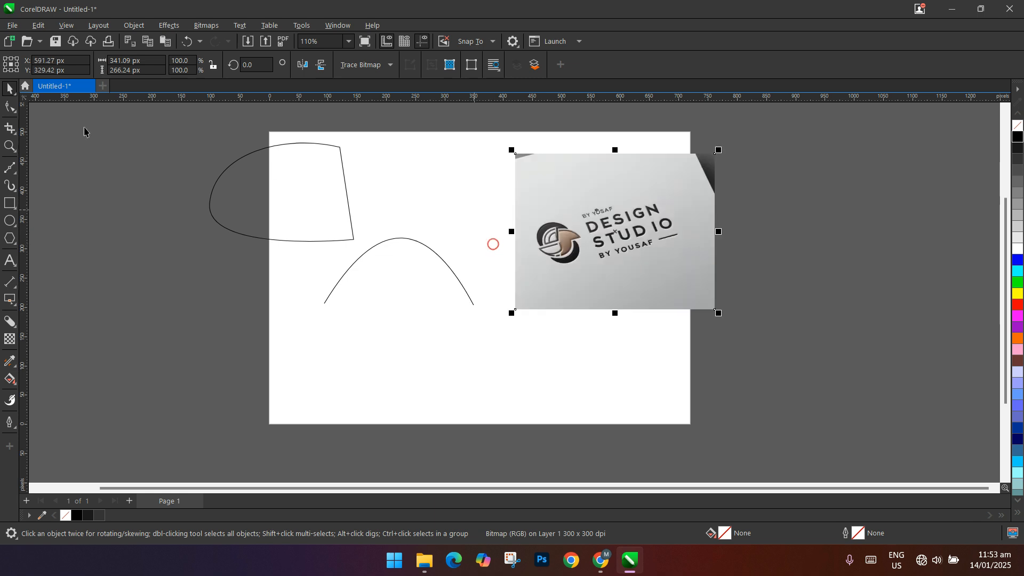
# Try to slice the rounded shape horizontally through its middle with the Knife tool.
pyautogui.click(16, 133)
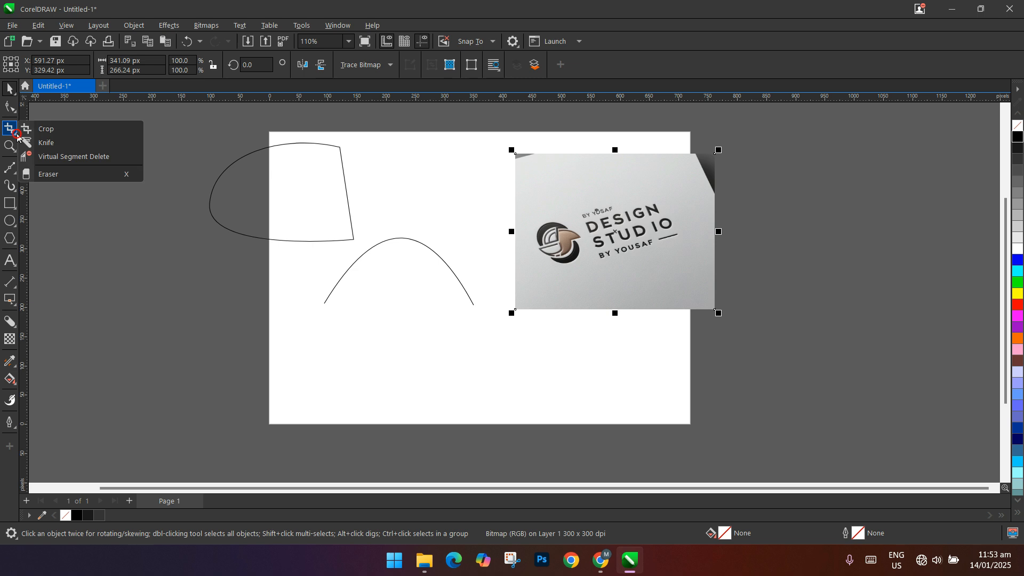
pyautogui.click(56, 142)
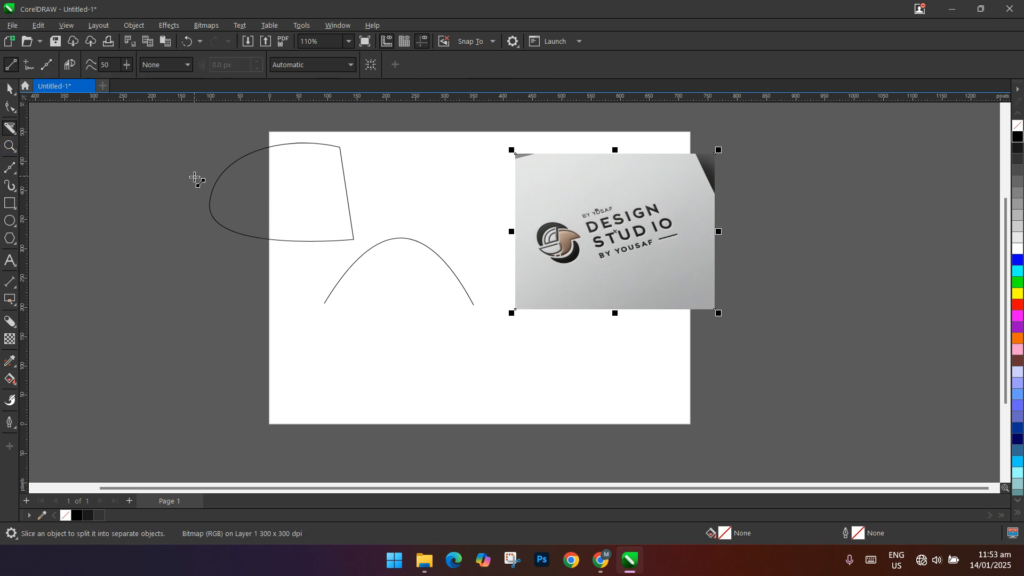
pyautogui.moveTo(151, 206); pyautogui.dragTo(429, 206)
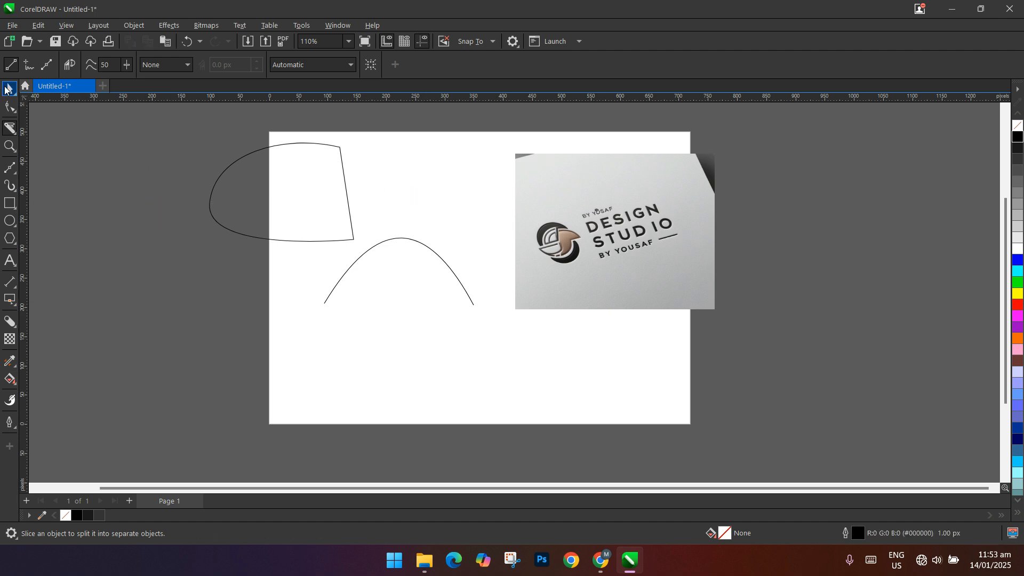
pyautogui.click(8, 88)
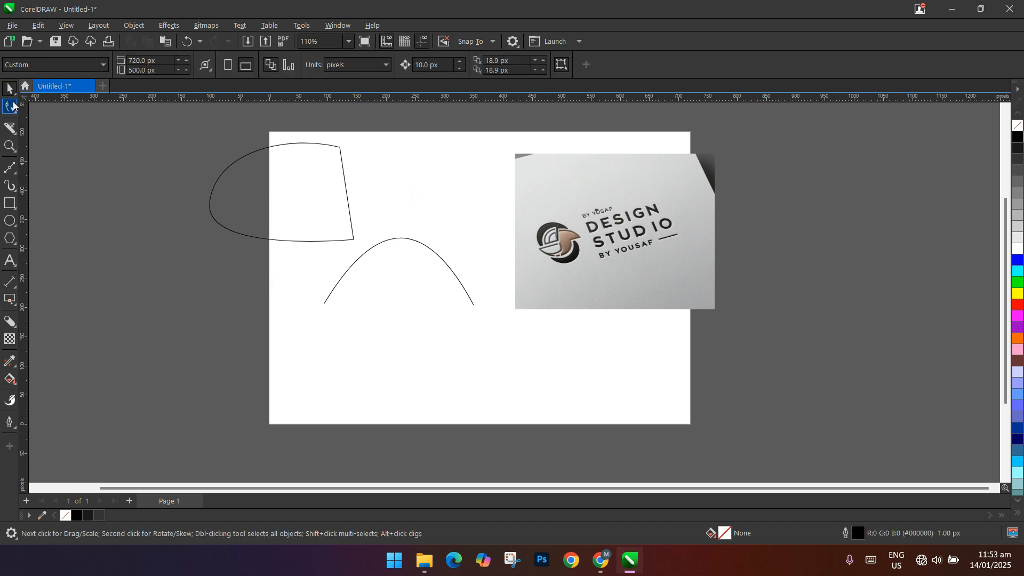
# Move the rounded shape off the page's left edge to about X -129, Y 378 px.
pyautogui.moveTo(262, 243); pyautogui.dragTo(174, 254)
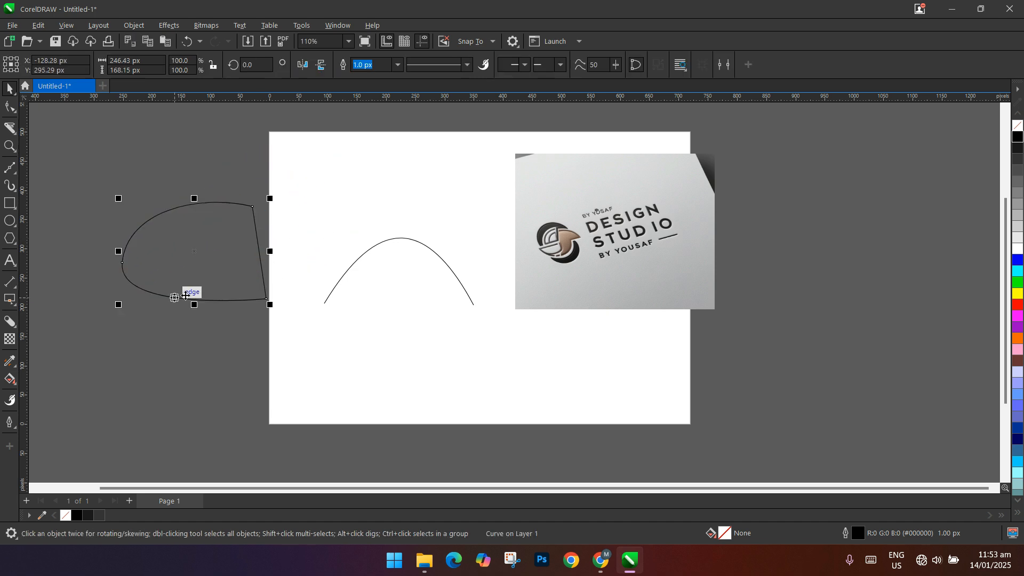
pyautogui.click(158, 278)
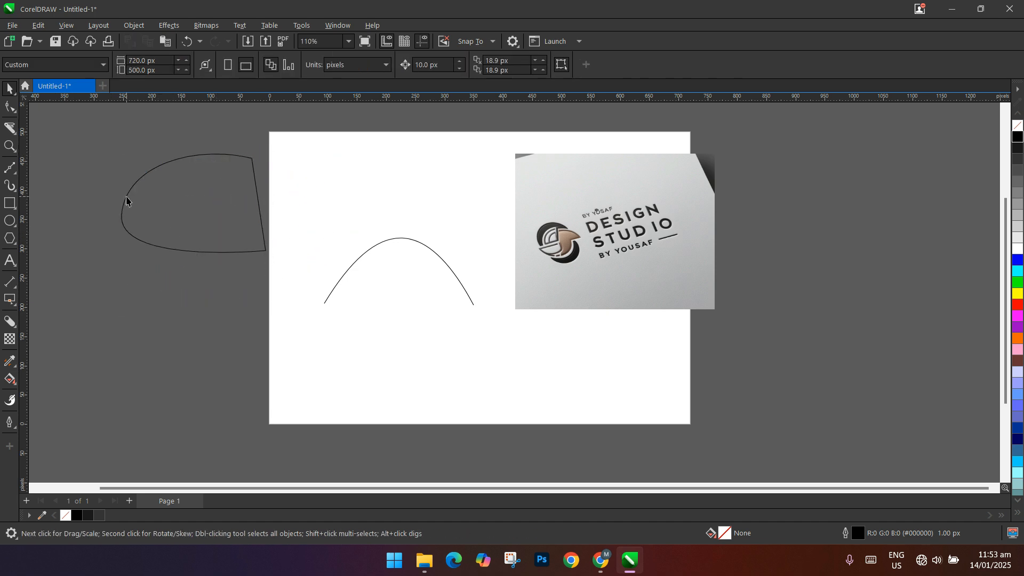
# Slice the selected rounded shape across its middle with the Knife tool, splitting it into upper and lower parts.
pyautogui.click(126, 200)
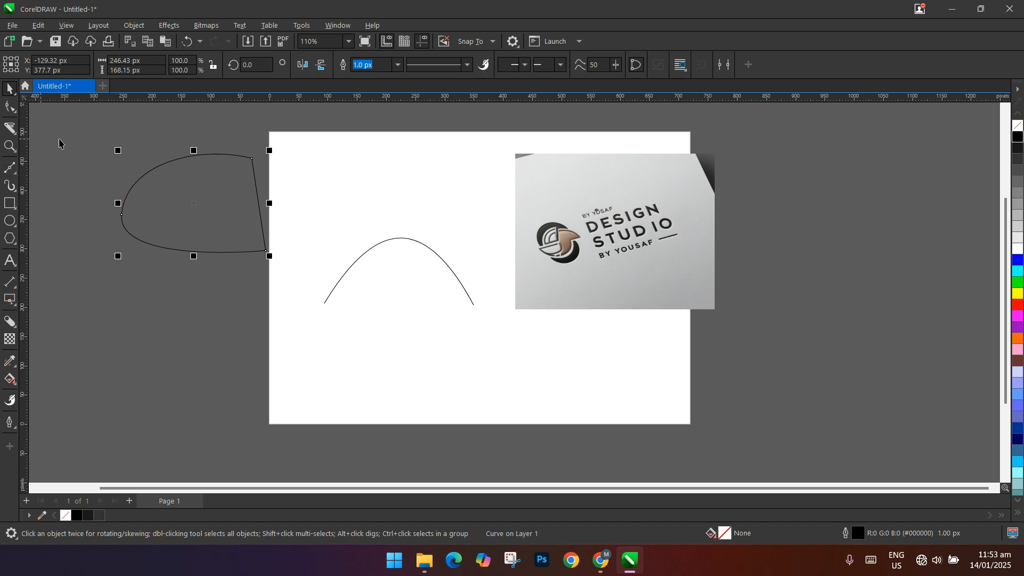
pyautogui.click(9, 128)
pyautogui.click(109, 215)
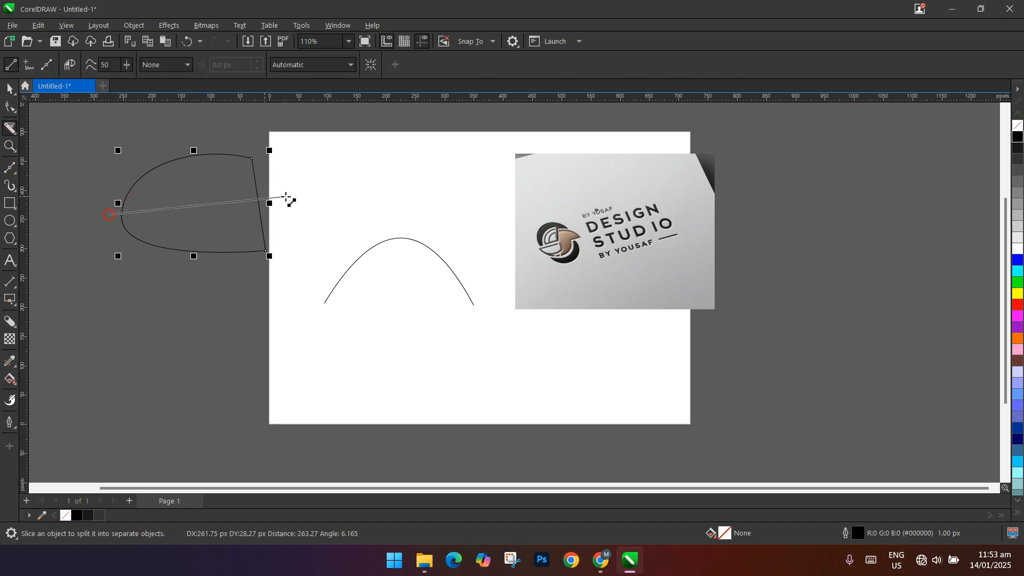
pyautogui.click(277, 202)
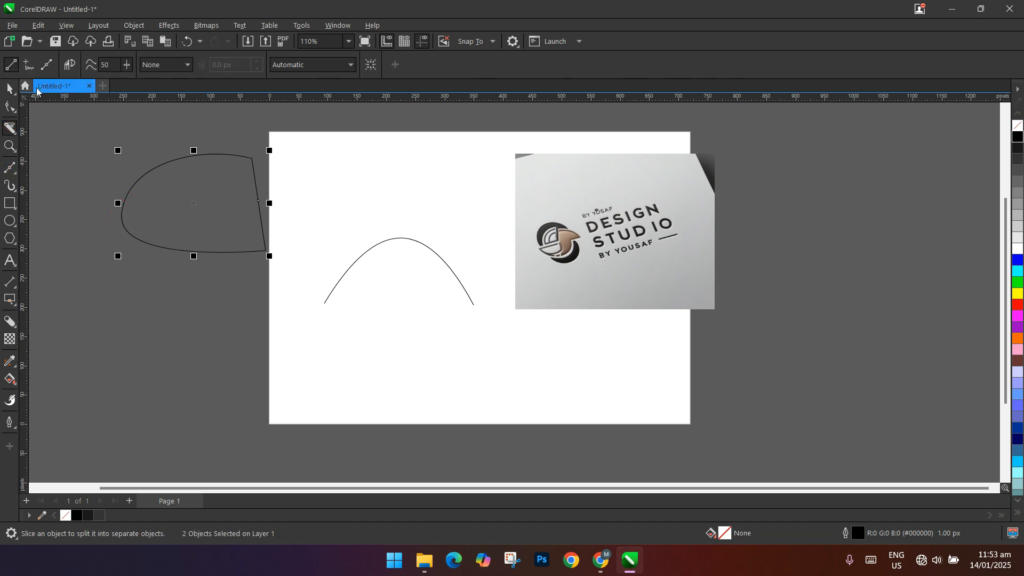
# Move the lower part of the sliced shape slightly down, leaving a small gap between the halves.
pyautogui.click(10, 88)
pyautogui.click(62, 156)
pyautogui.moveTo(145, 244); pyautogui.dragTo(194, 235)
pyautogui.click(126, 172)
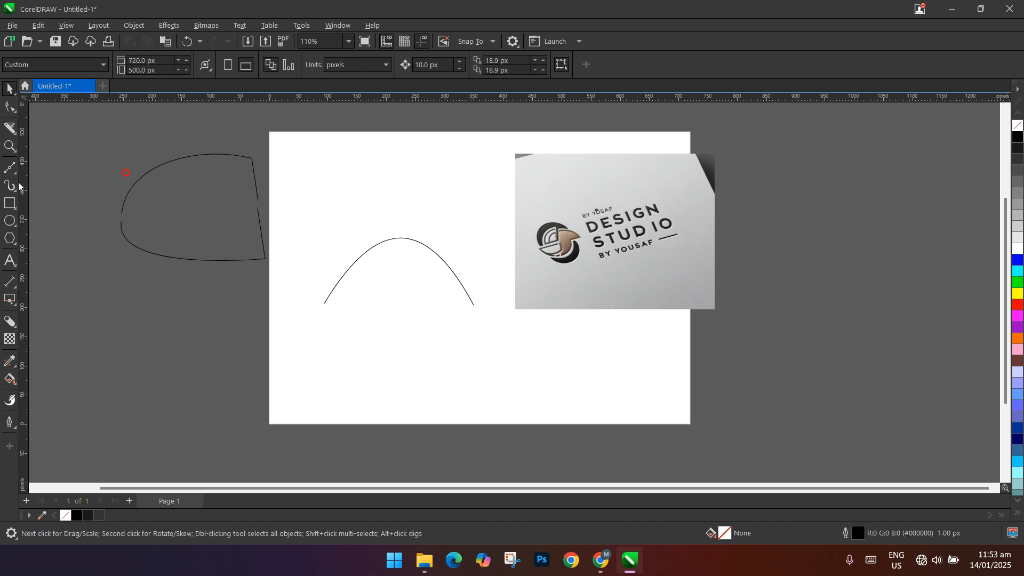
# Examine the drawing at different magnifications with the Zoom tool, including a marquee zoom around the sliced shape.
pyautogui.click(16, 134)
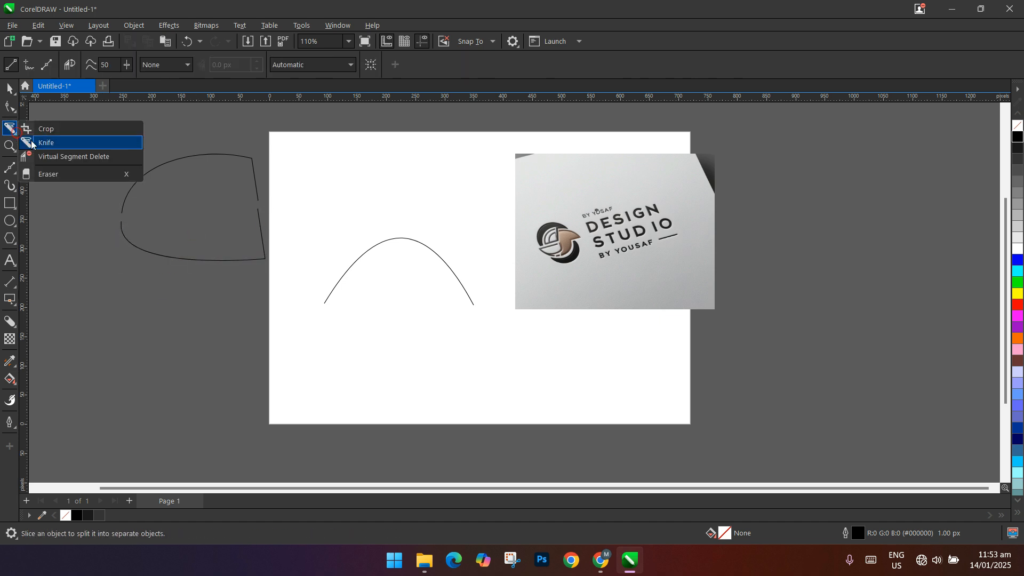
pyautogui.moveTo(9, 149)
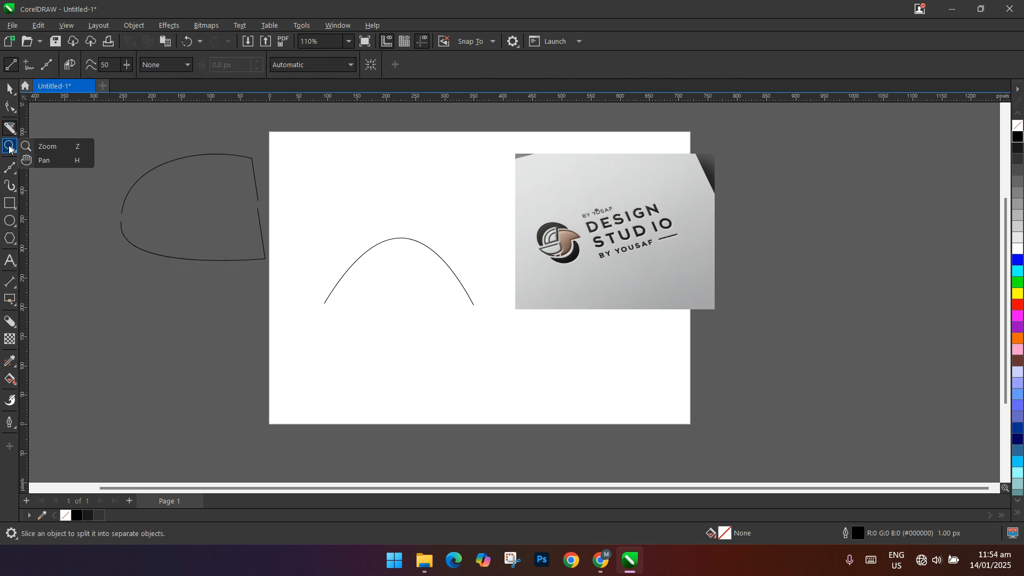
pyautogui.click(41, 146)
pyautogui.scroll(4, 201, 228)
pyautogui.scroll(-6, 202, 229)
pyautogui.scroll(4, 142, 198)
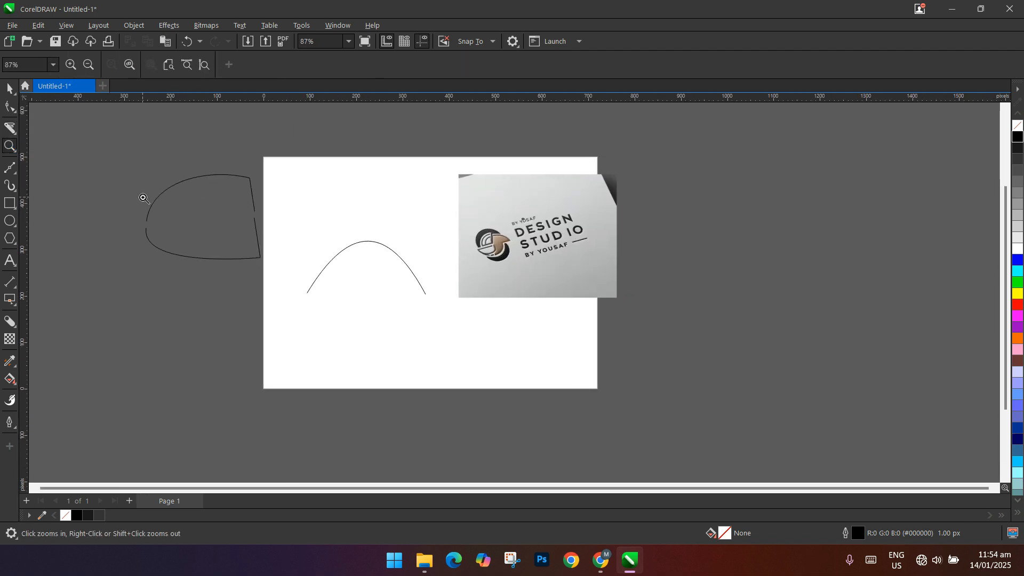
pyautogui.scroll(3, 256, 256)
pyautogui.scroll(-6, 249, 245)
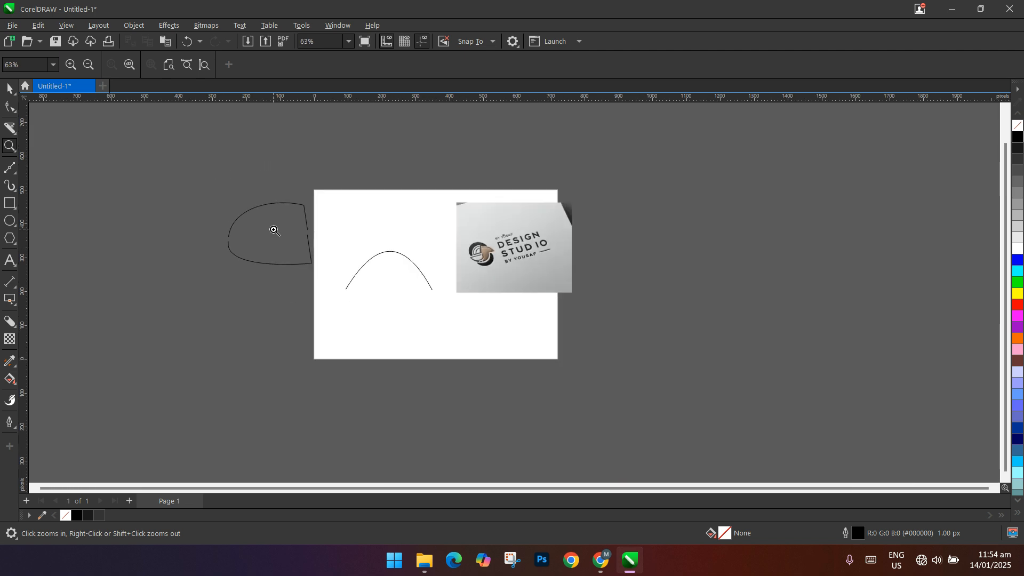
pyautogui.moveTo(213, 168); pyautogui.dragTo(354, 309)
pyautogui.scroll(4, 377, 175)
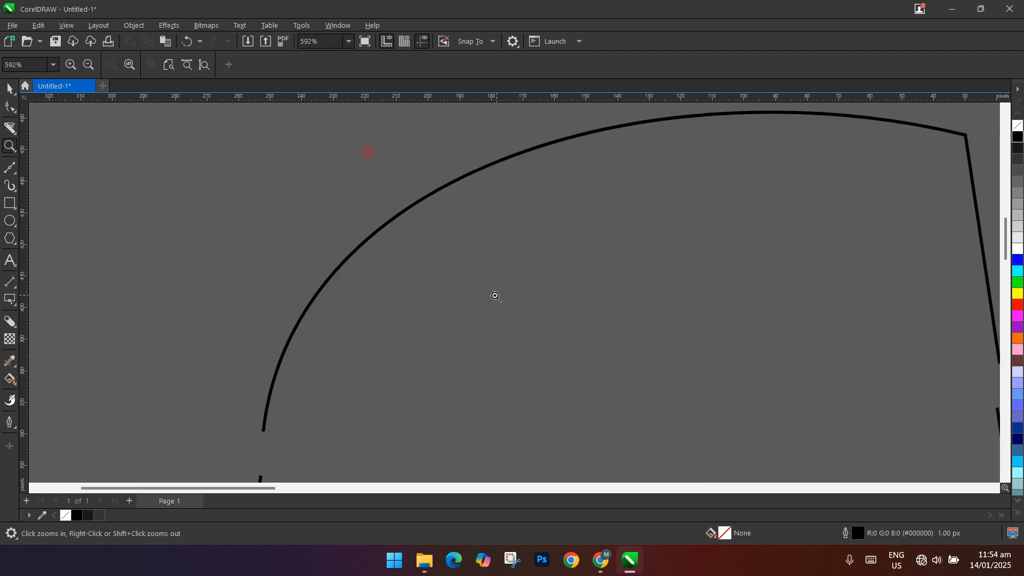
pyautogui.click(88, 65)
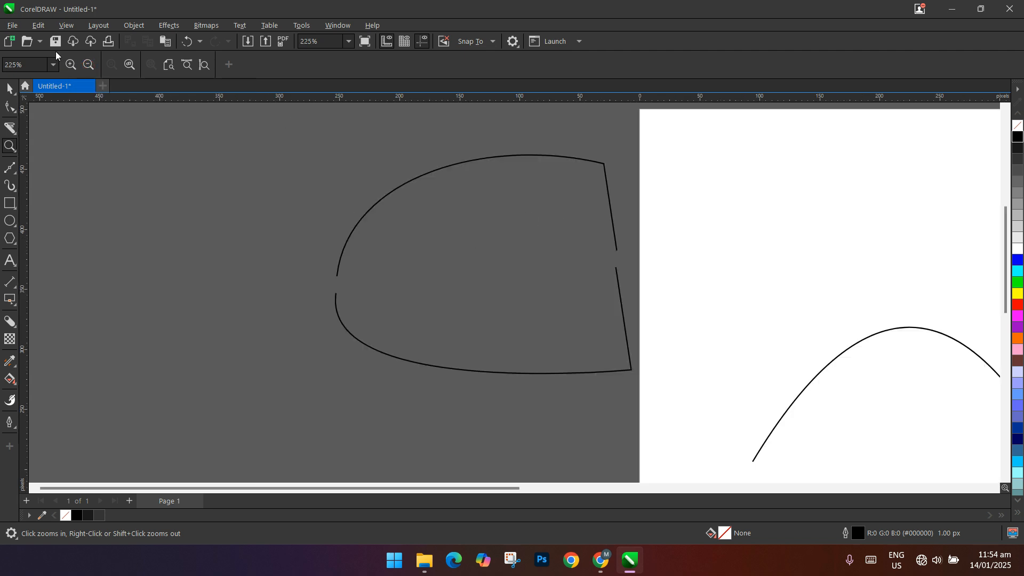
# Draw two freehand curves below the sliced shape: a looping figure eight and a hooked sweep about 409 px wide and 65 px high.
pyautogui.click(86, 66)
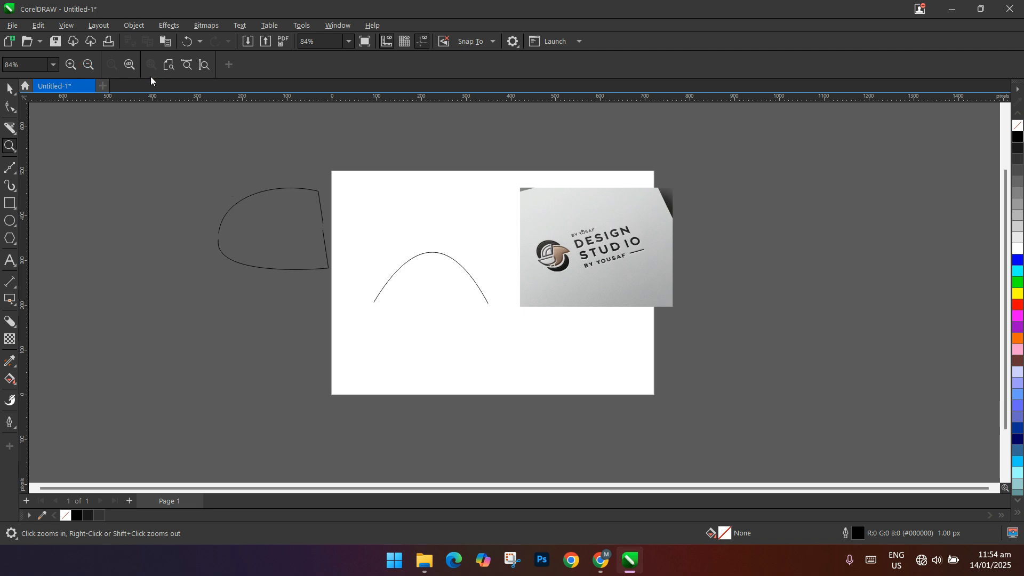
pyautogui.click(131, 65)
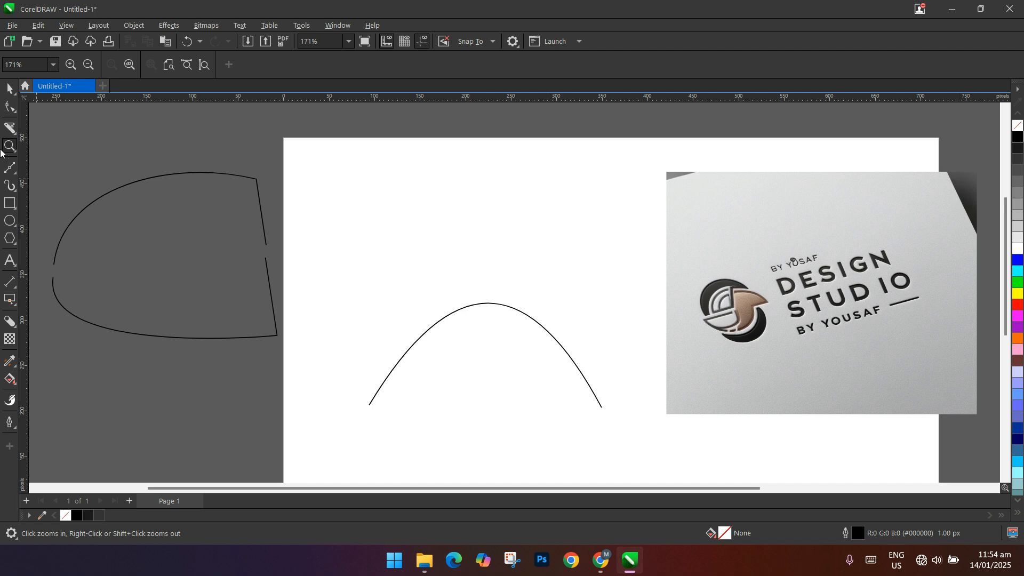
pyautogui.click(5, 90)
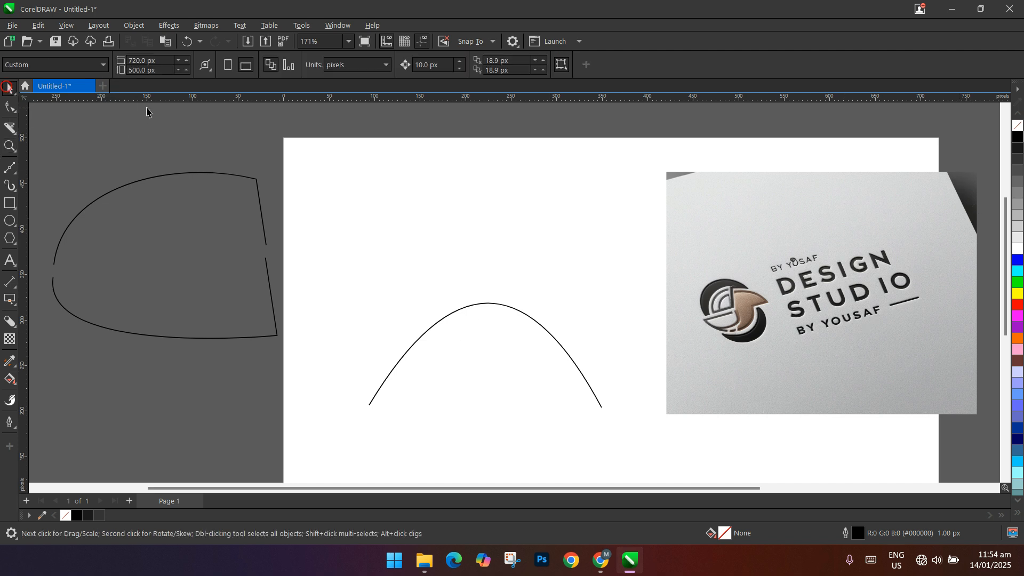
pyautogui.click(17, 153)
pyautogui.moveTo(4, 172)
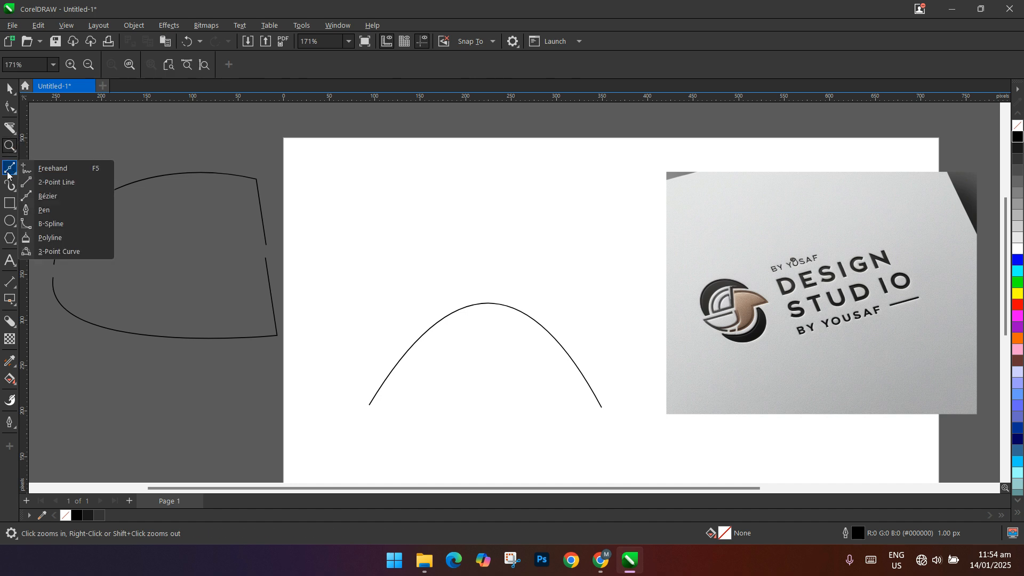
pyautogui.click(52, 168)
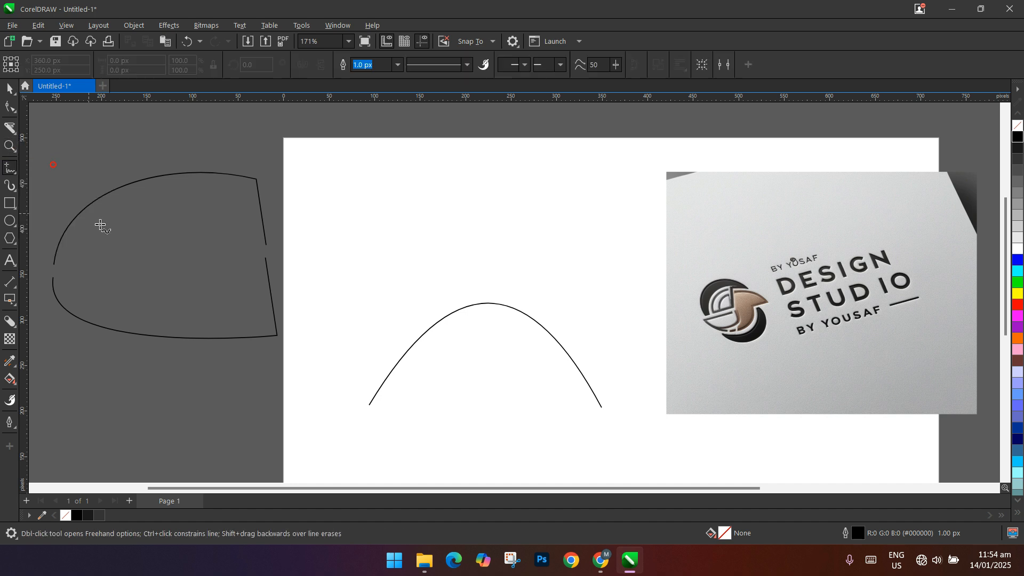
pyautogui.scroll(-2, 142, 269)
pyautogui.scroll(1, 370, 165)
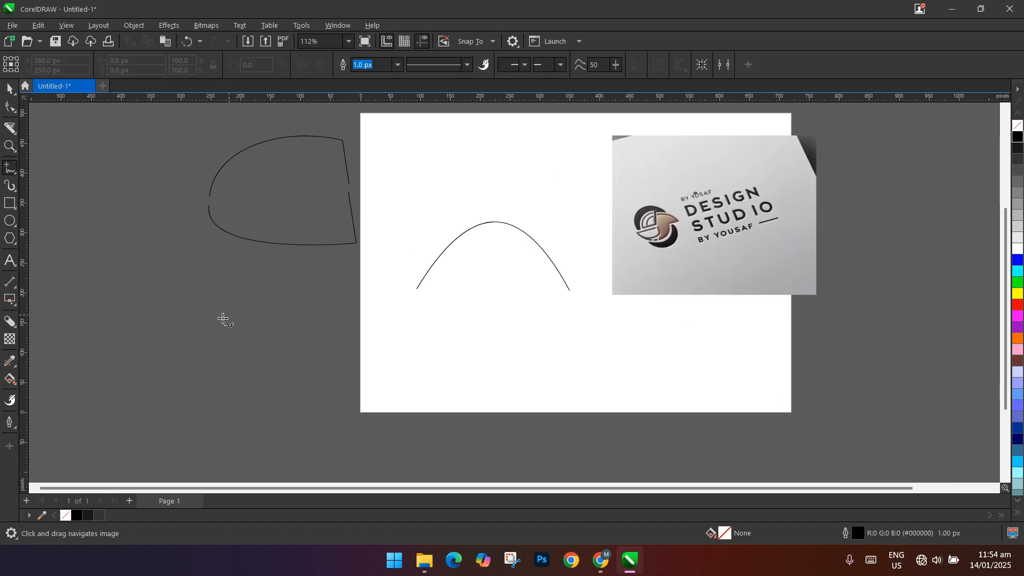
pyautogui.scroll(2, 235, 297)
pyautogui.moveTo(206, 310)
pyautogui.mouseDown()
pyautogui.moveTo(247, 277)
pyautogui.moveTo(410, 358)
pyautogui.moveTo(203, 312)
pyautogui.mouseUp()
pyautogui.moveTo(212, 359)
pyautogui.mouseDown()
pyautogui.moveTo(537, 358)
pyautogui.moveTo(275, 406)
pyautogui.mouseUp()
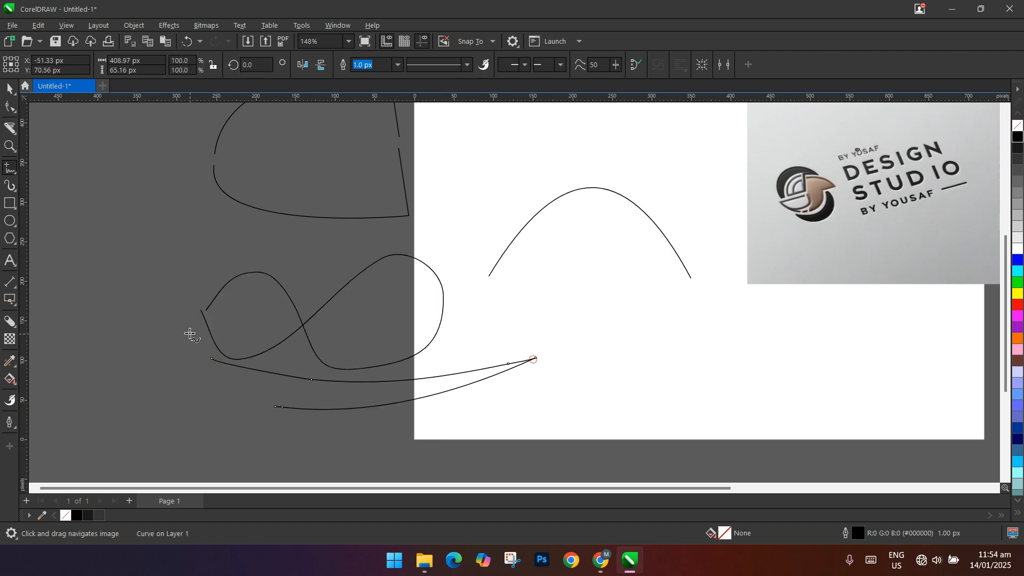
# Draw a slanted 2-point line about 263 px wide and 37 px high across the lower part of the sliced shape.
pyautogui.click(13, 173)
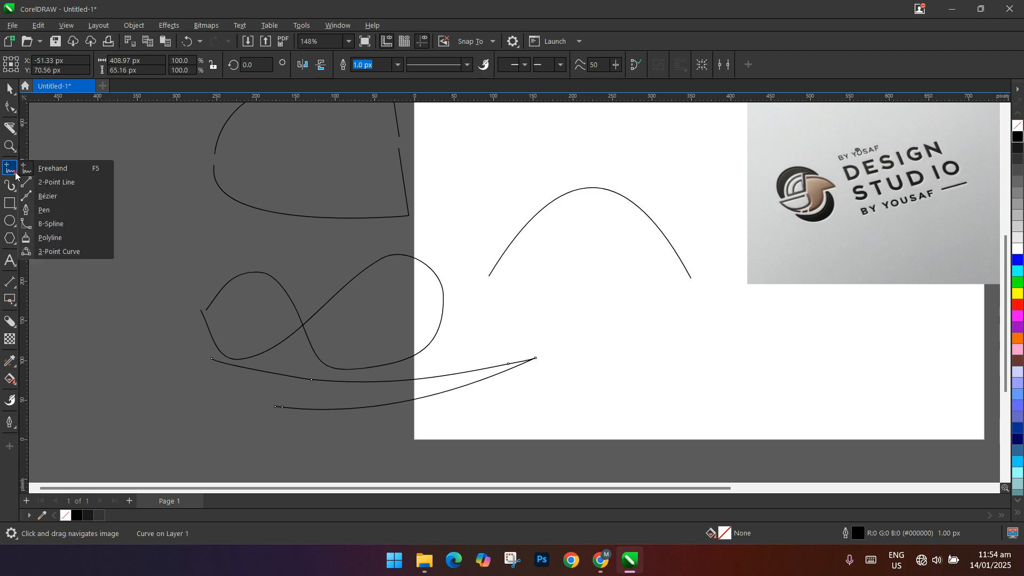
pyautogui.click(52, 184)
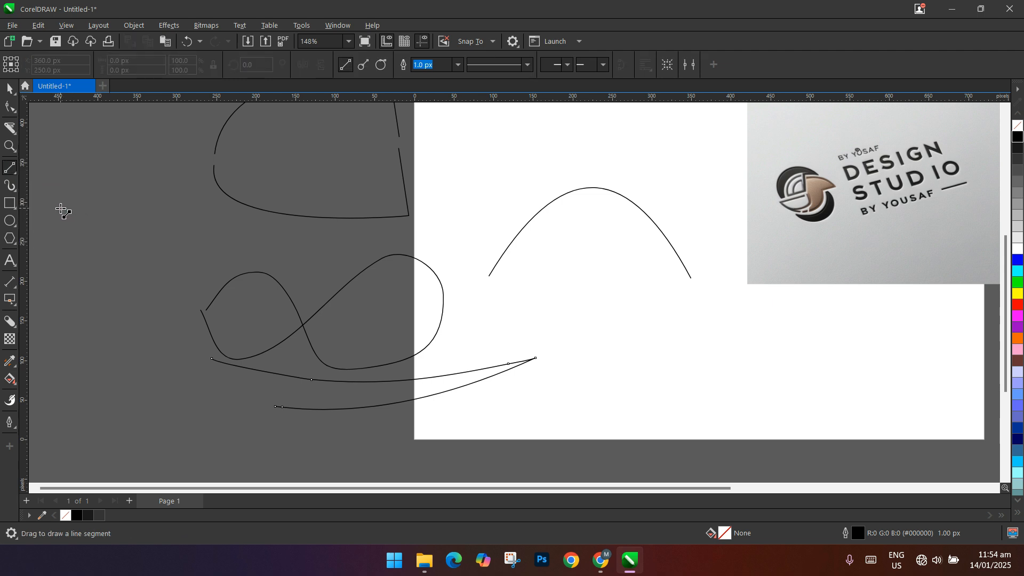
pyautogui.moveTo(138, 207); pyautogui.dragTo(347, 177)
pyautogui.click(3, 92)
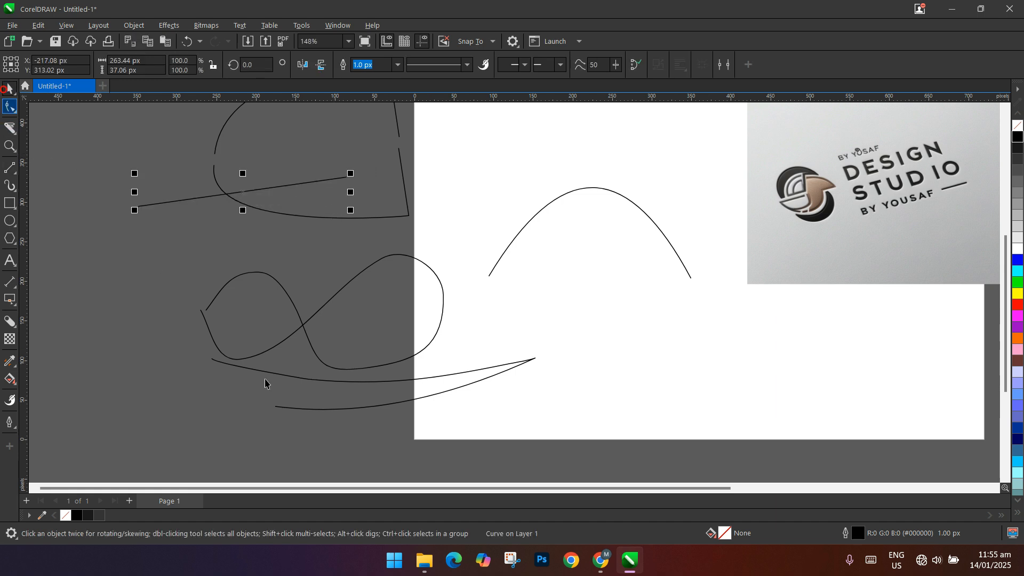
# Draw three parallel horizontal 2-point lines below the page, the lower two about 447 px and 463 px long.
pyautogui.scroll(-2, 272, 373)
pyautogui.click(9, 168)
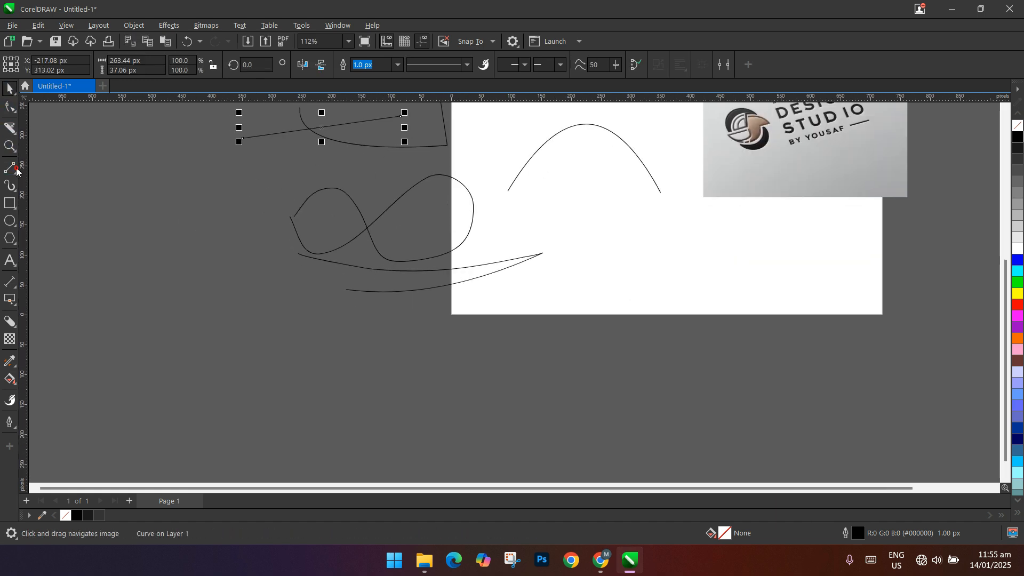
pyautogui.scroll(2, 344, 337)
pyautogui.moveTo(308, 360); pyautogui.dragTo(498, 363)
pyautogui.moveTo(536, 363); pyautogui.dragTo(724, 360)
pyautogui.click(597, 318)
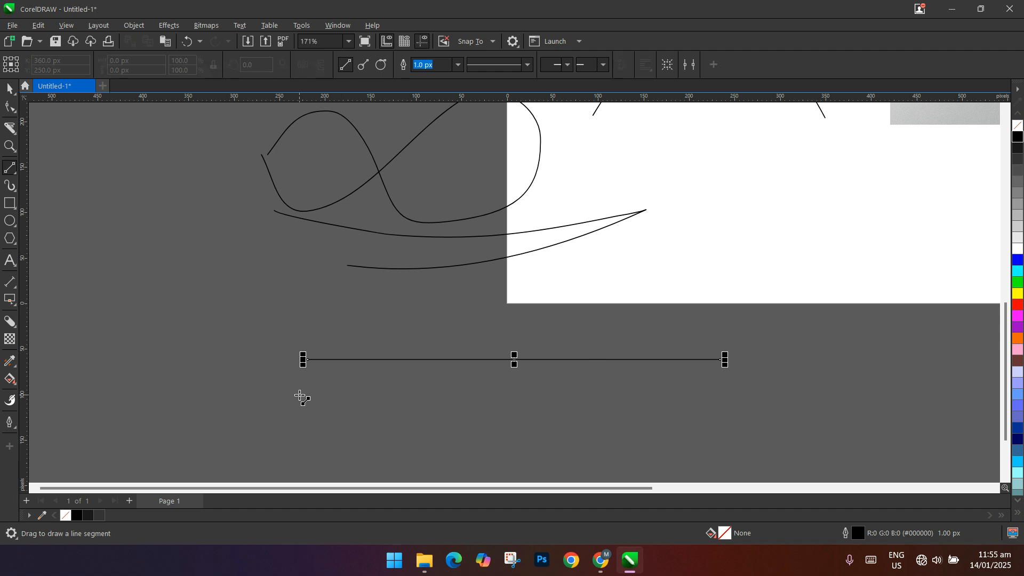
pyautogui.moveTo(310, 393); pyautogui.dragTo(752, 394)
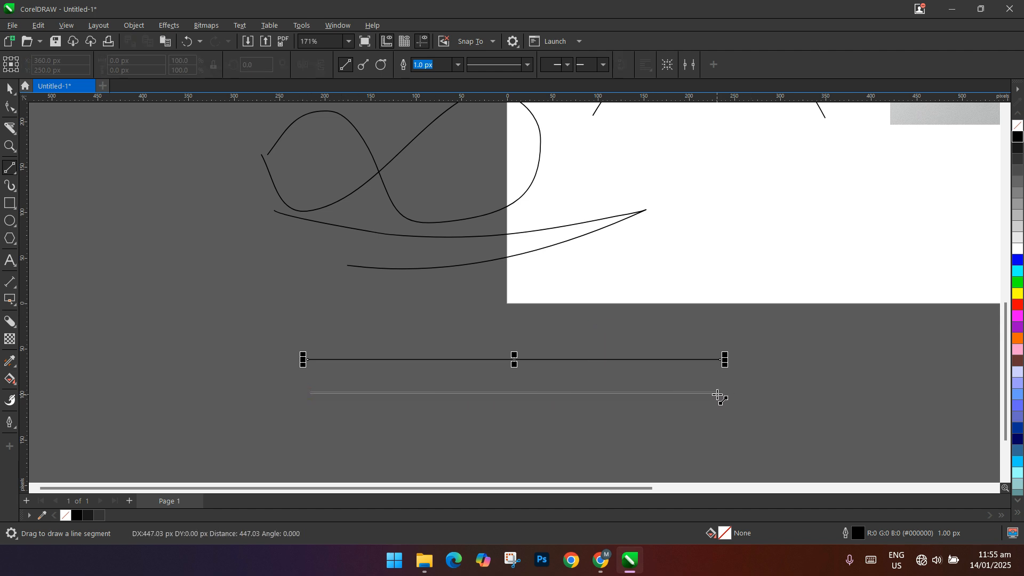
pyautogui.moveTo(717, 395); pyautogui.dragTo(718, 394)
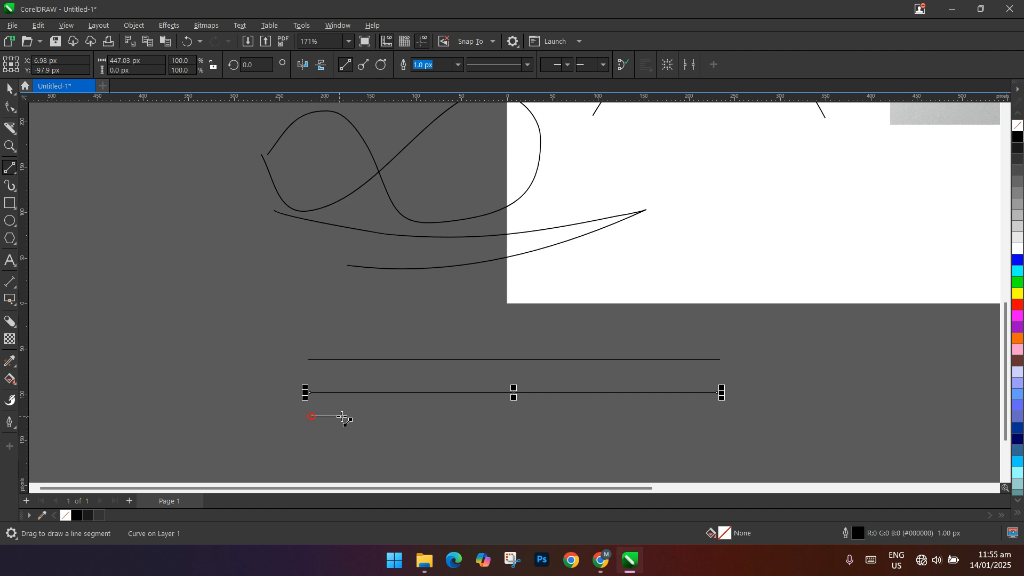
pyautogui.moveTo(341, 416); pyautogui.dragTo(344, 418)
pyautogui.moveTo(520, 421); pyautogui.dragTo(734, 421)
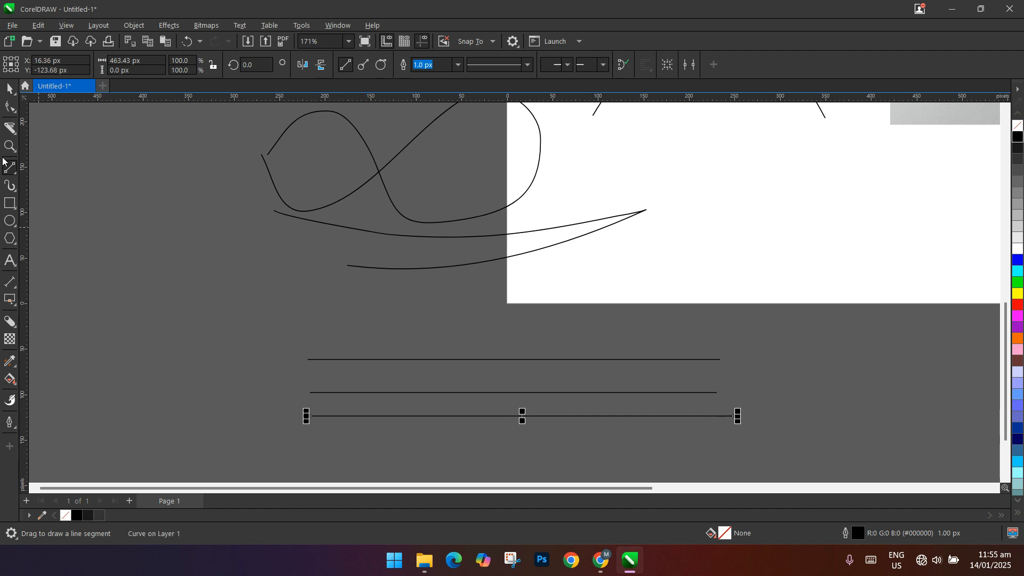
# Draw a closed Bézier triangle over the logo's black crescent, with nodes at both tips and on its outer edge.
pyautogui.click(14, 176)
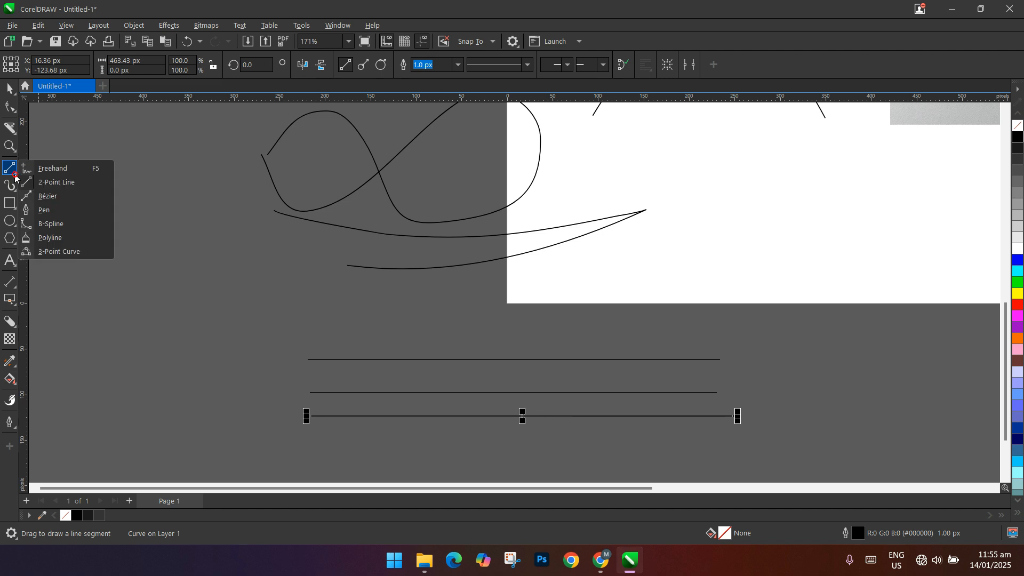
pyautogui.click(45, 196)
pyautogui.scroll(-4, 443, 232)
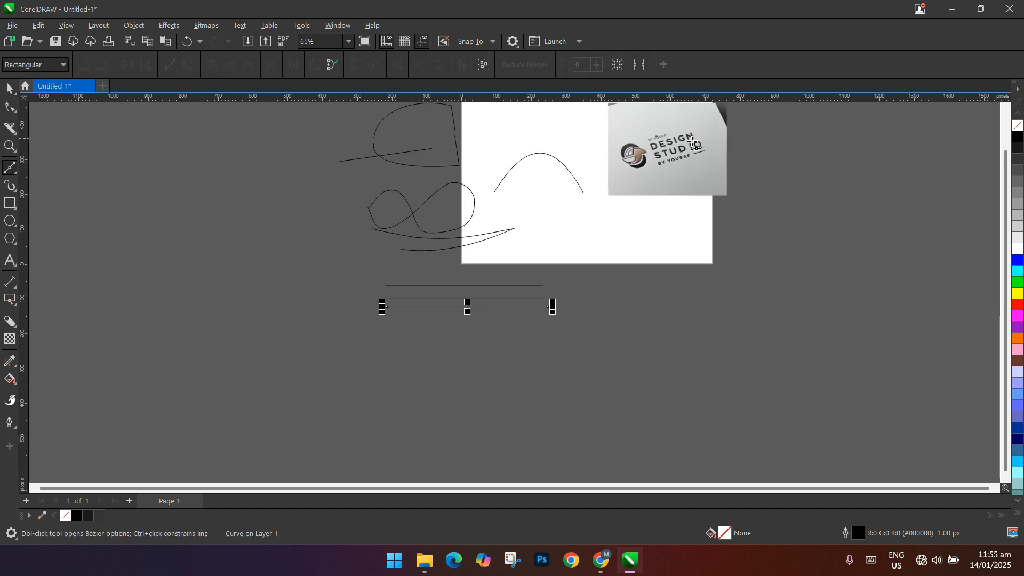
pyautogui.scroll(10, 706, 141)
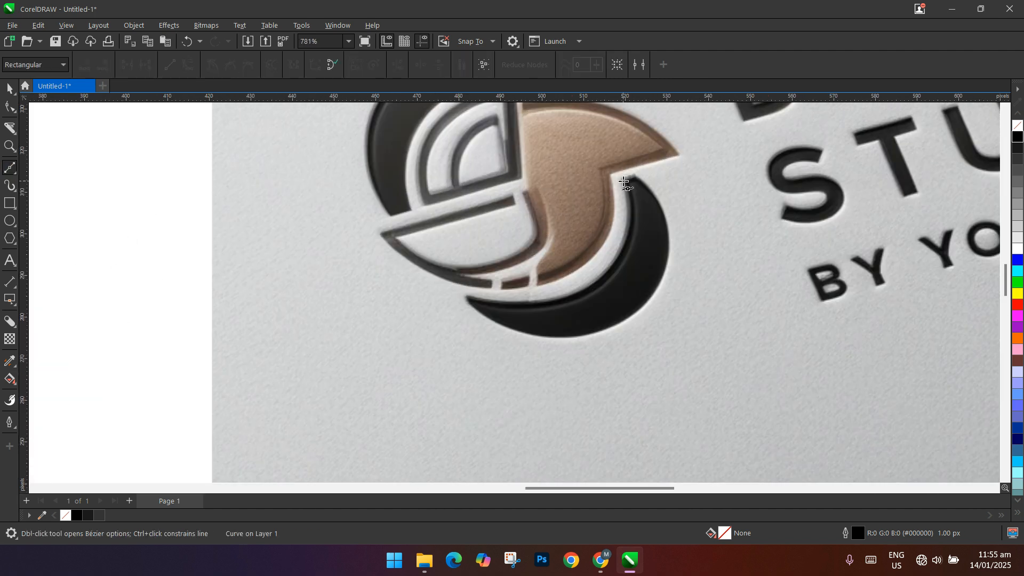
pyautogui.click(465, 296)
pyautogui.click(627, 319)
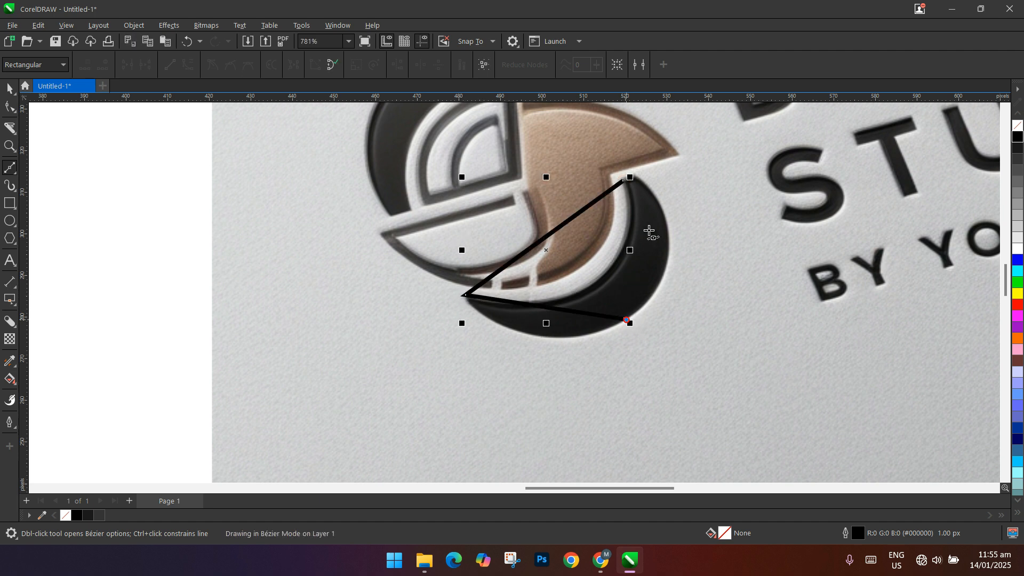
pyautogui.click(624, 181)
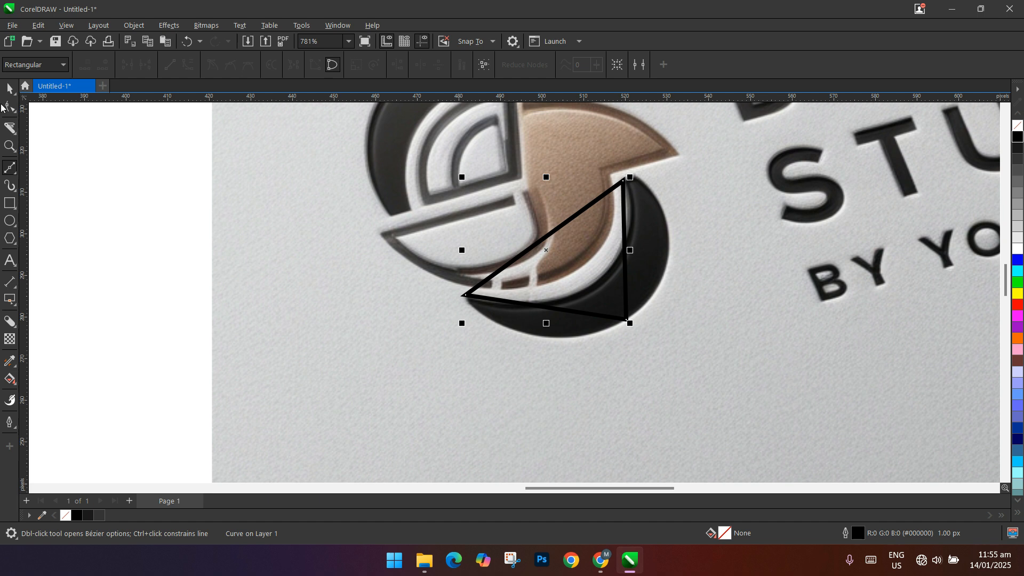
# Convert all the triangle's sides to curves and bend them to follow the crescent's inner and outer edges.
pyautogui.click(11, 109)
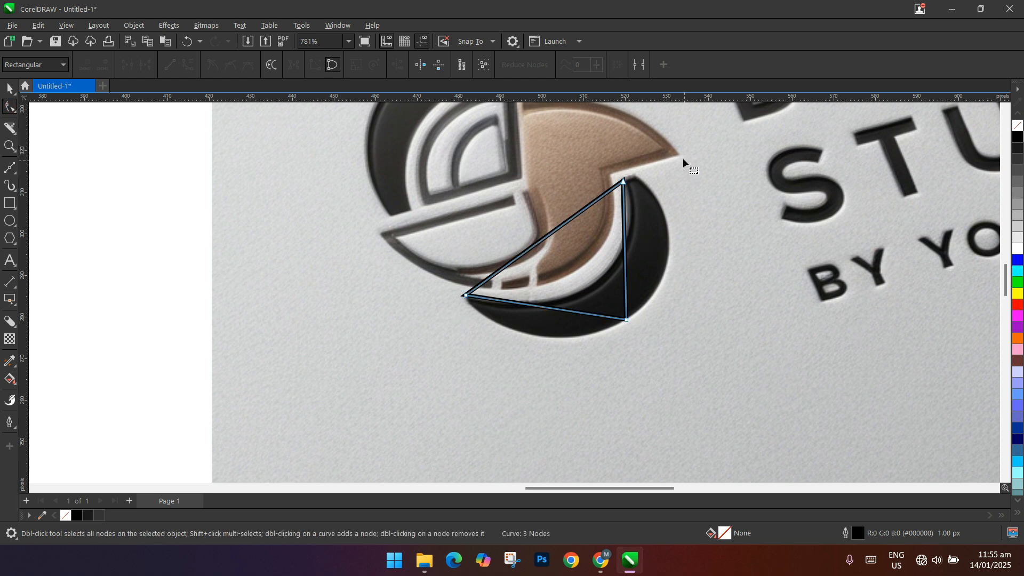
pyautogui.moveTo(677, 161); pyautogui.dragTo(396, 364)
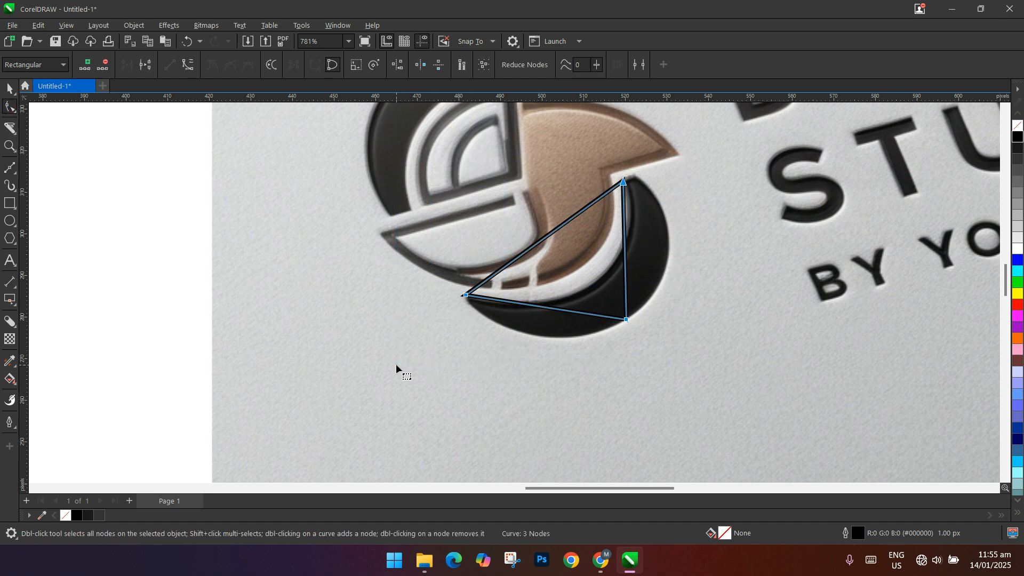
pyautogui.click(189, 64)
pyautogui.moveTo(556, 313); pyautogui.dragTo(542, 343)
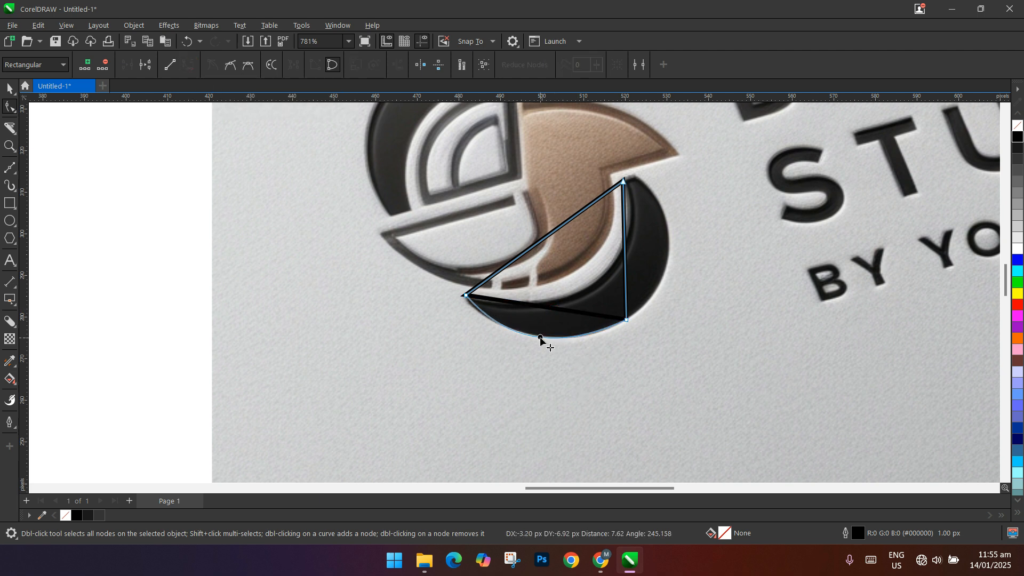
pyautogui.moveTo(625, 262); pyautogui.dragTo(669, 268)
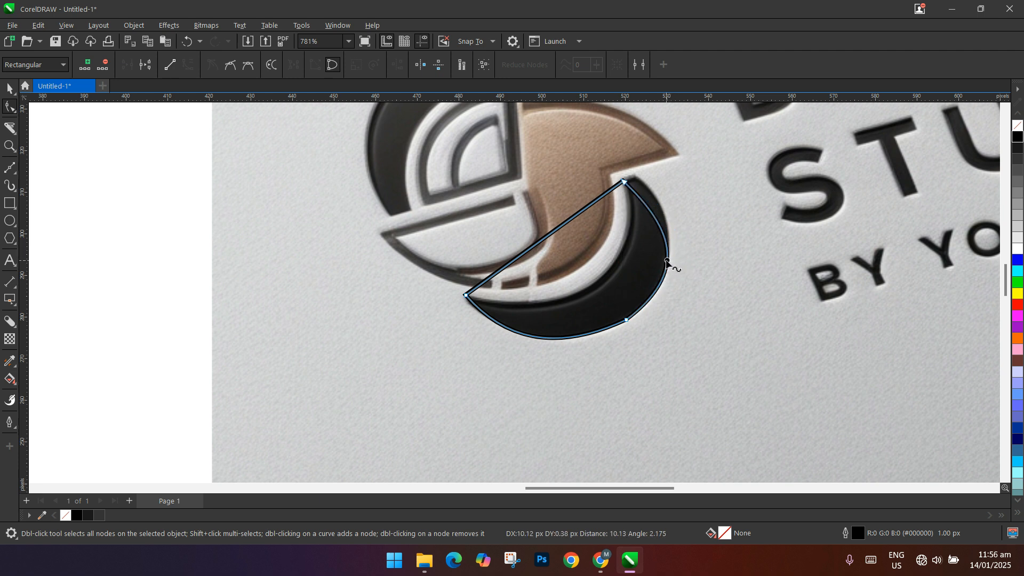
pyautogui.moveTo(675, 223); pyautogui.dragTo(674, 172)
pyautogui.moveTo(554, 235); pyautogui.dragTo(599, 281)
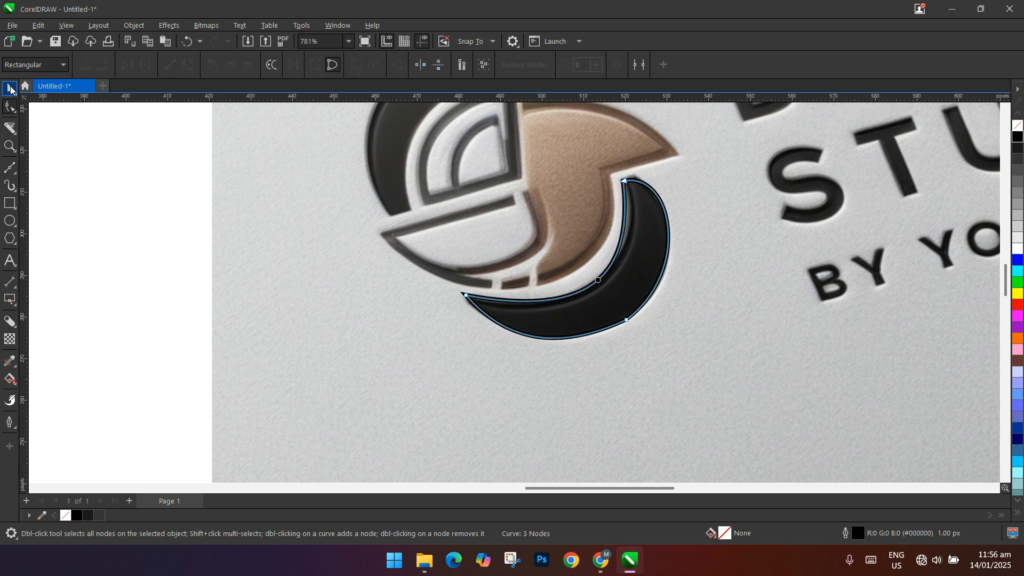
# Move the traced crescent shape off the logo and delete it.
pyautogui.click(11, 90)
pyautogui.moveTo(624, 316); pyautogui.dragTo(635, 241)
pyautogui.scroll(-3, 242, 303)
pyautogui.scroll(2, 579, 261)
pyautogui.moveTo(589, 274); pyautogui.dragTo(276, 275)
pyautogui.press('Delete')
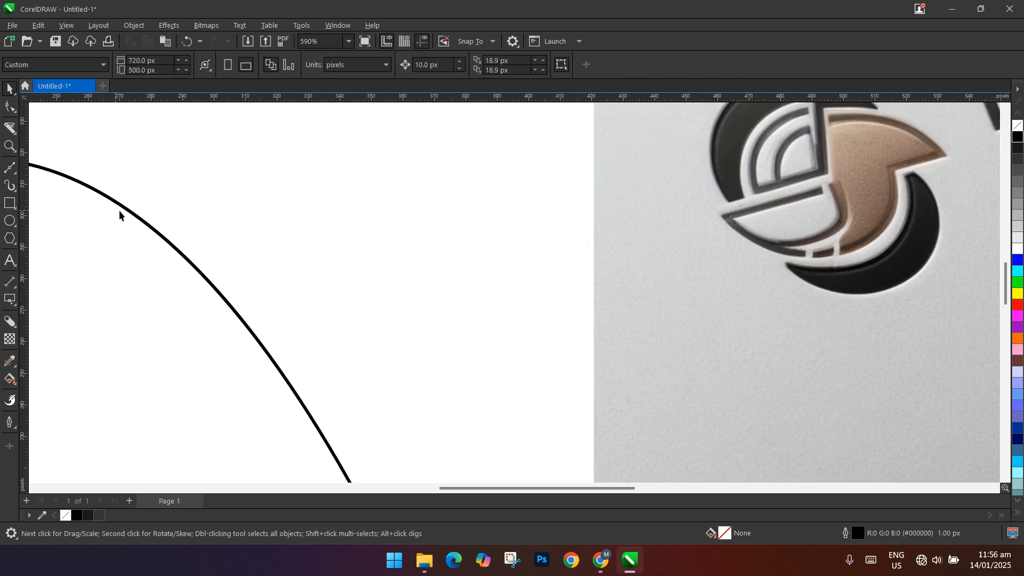
# Trace the inner edge of the logo's black crescent with curved Pen segments, from its lower tip to its upper tip.
pyautogui.scroll(-2, 119, 216)
pyautogui.moveTo(93, 198); pyautogui.dragTo(522, 122)
pyautogui.scroll(-1, 331, 173)
pyautogui.moveTo(330, 173); pyautogui.dragTo(367, 173)
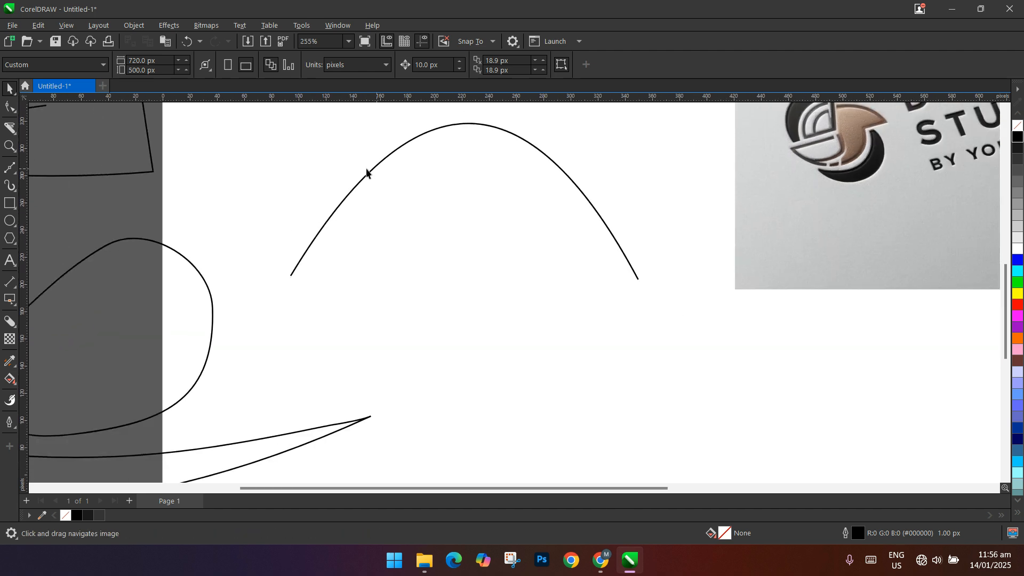
pyautogui.click(16, 175)
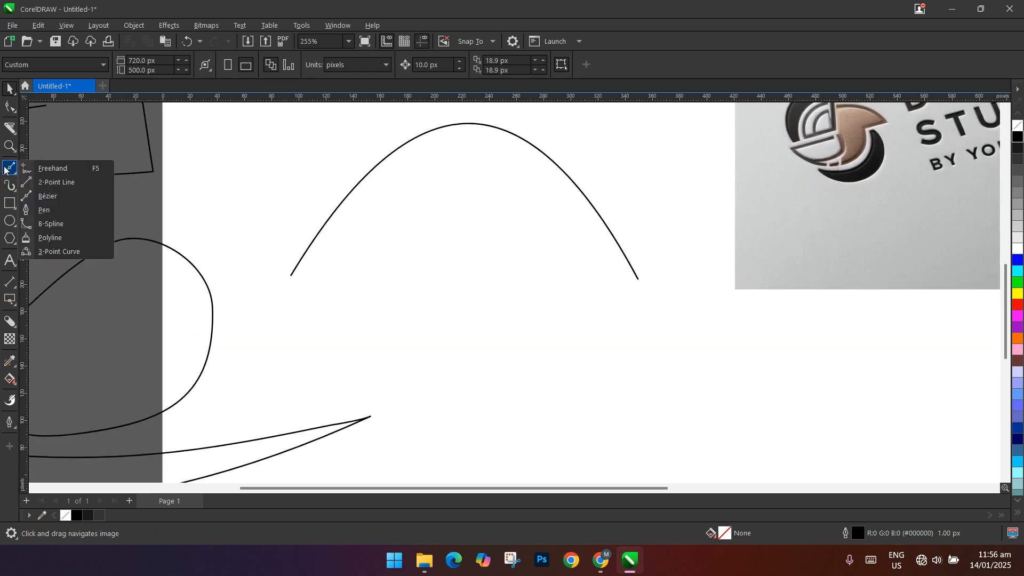
pyautogui.moveTo(8, 172)
pyautogui.click(49, 211)
pyautogui.scroll(-3, 395, 219)
pyautogui.moveTo(558, 169); pyautogui.dragTo(311, 204)
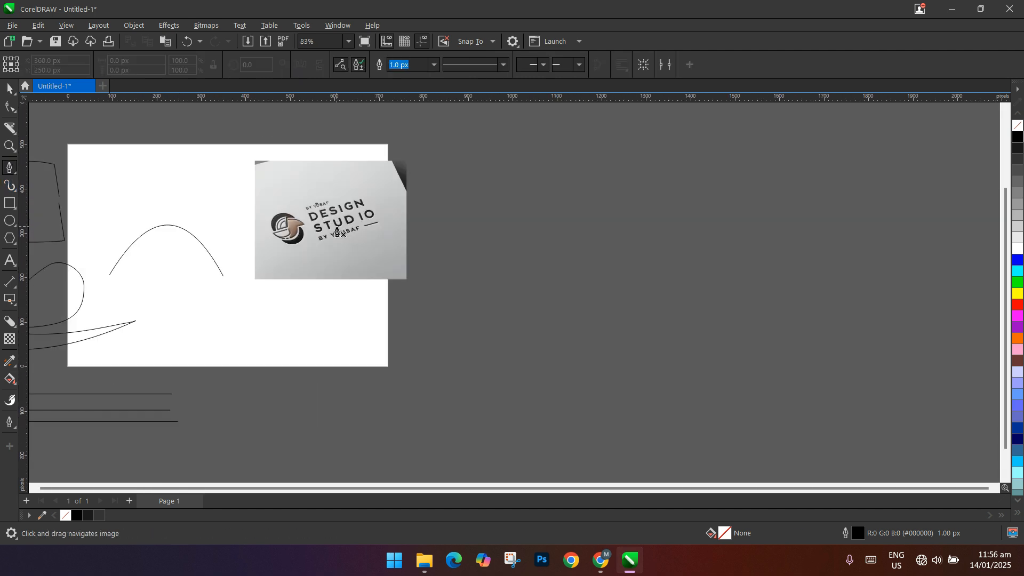
pyautogui.scroll(4, 290, 246)
pyautogui.scroll(3, 290, 239)
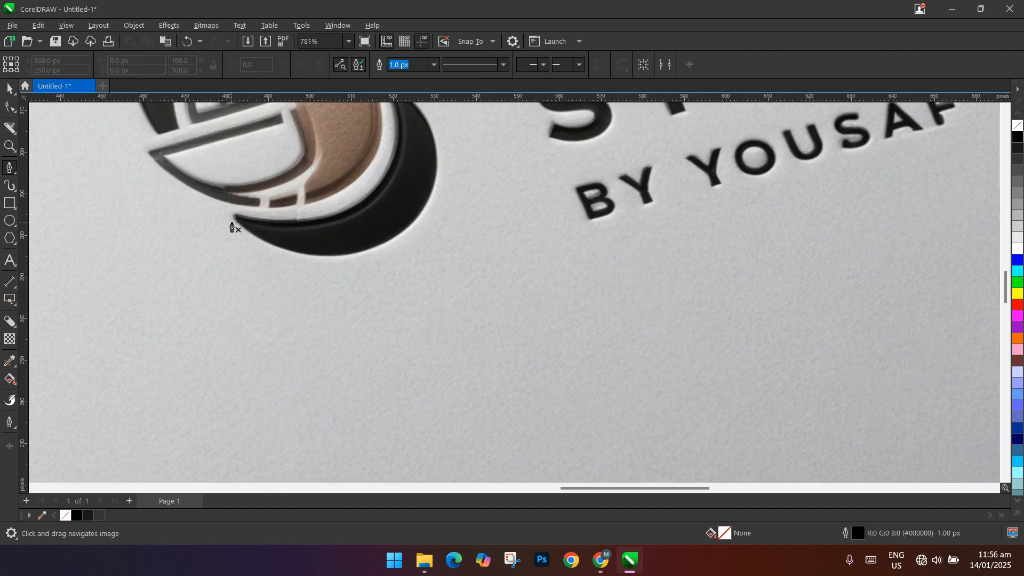
pyautogui.click(233, 215)
pyautogui.moveTo(359, 203); pyautogui.dragTo(405, 170)
pyautogui.moveTo(382, 136); pyautogui.dragTo(366, 197)
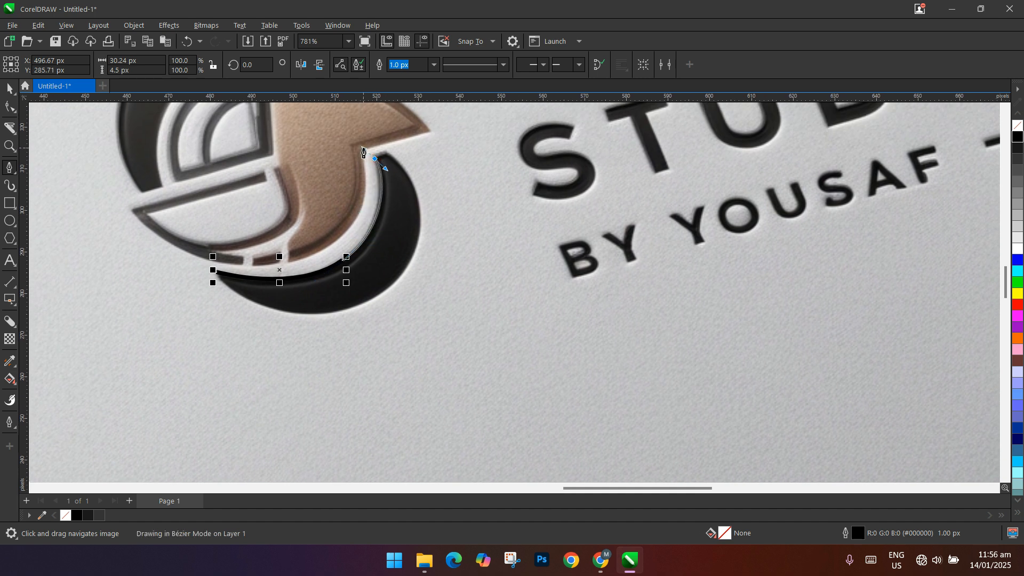
pyautogui.moveTo(375, 158); pyautogui.dragTo(387, 169)
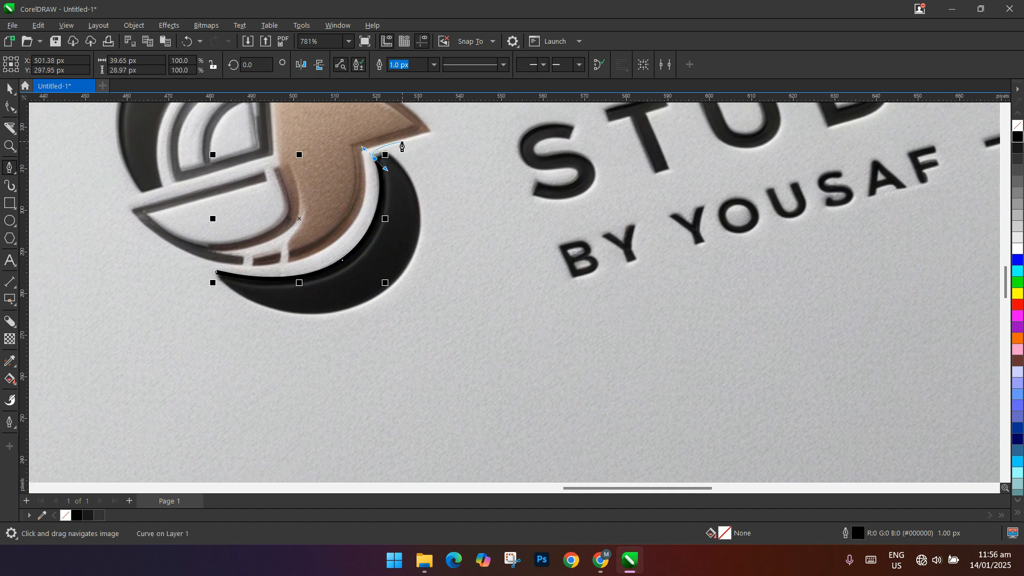
# Extend the Pen path with a short straight segment across the upper tip of the logo's black crescent.
pyautogui.scroll(3, 403, 147)
pyautogui.moveTo(377, 150); pyautogui.dragTo(398, 177)
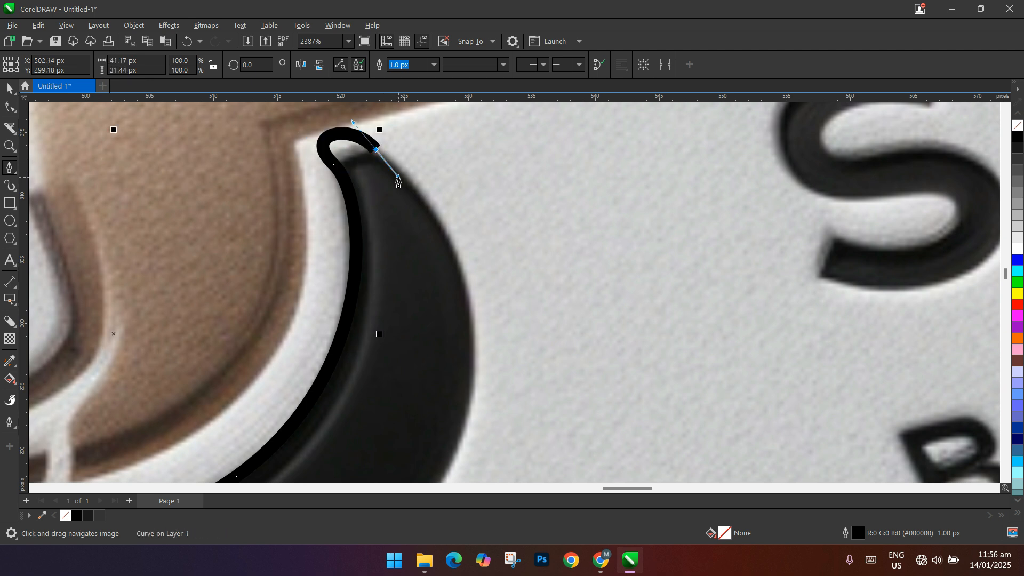
pyautogui.hotkey('ctrl', 'z')
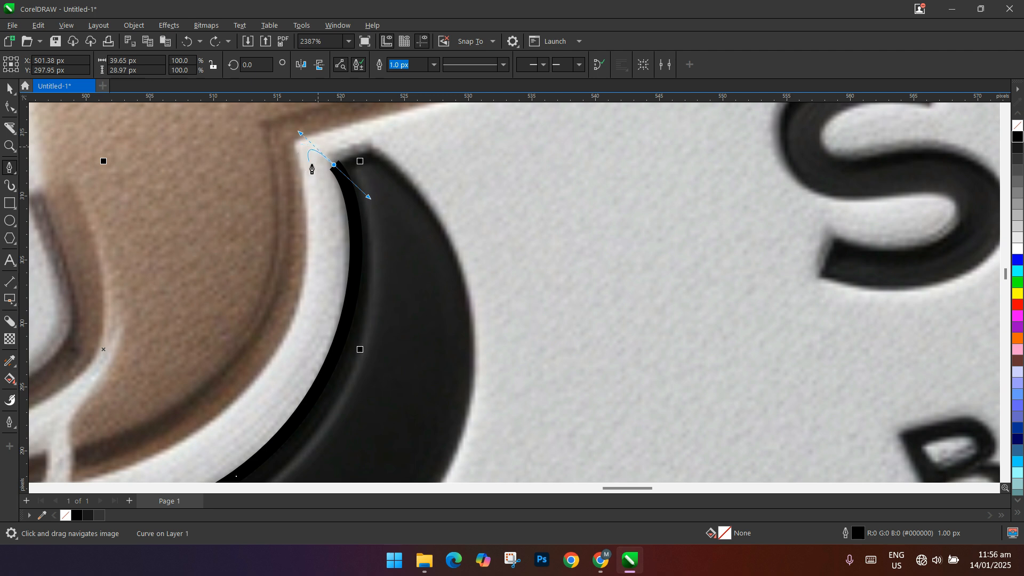
pyautogui.click(335, 167)
pyautogui.click(370, 152)
pyautogui.scroll(-1, 458, 311)
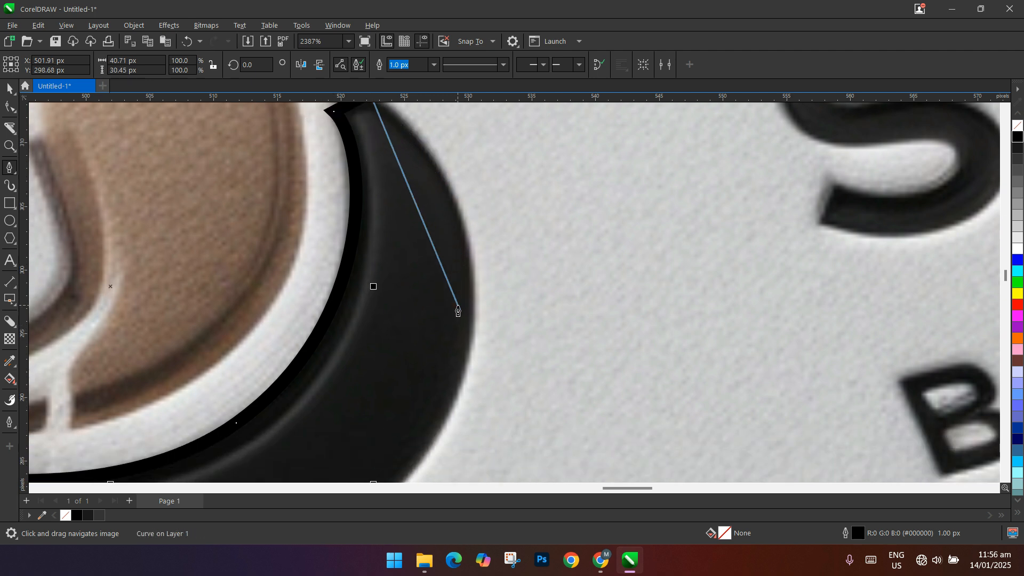
pyautogui.scroll(3, 458, 311)
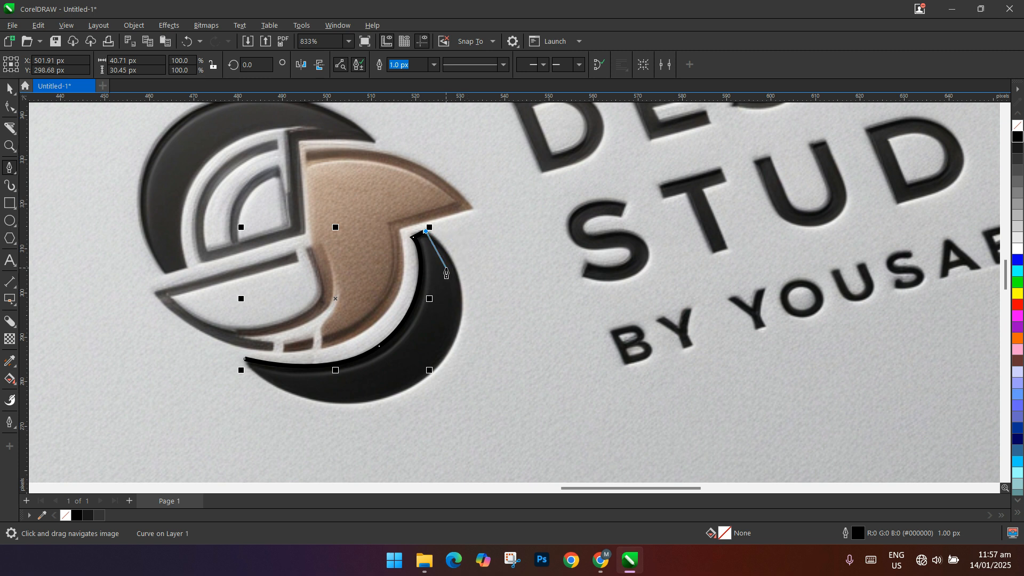
pyautogui.scroll(2, 445, 269)
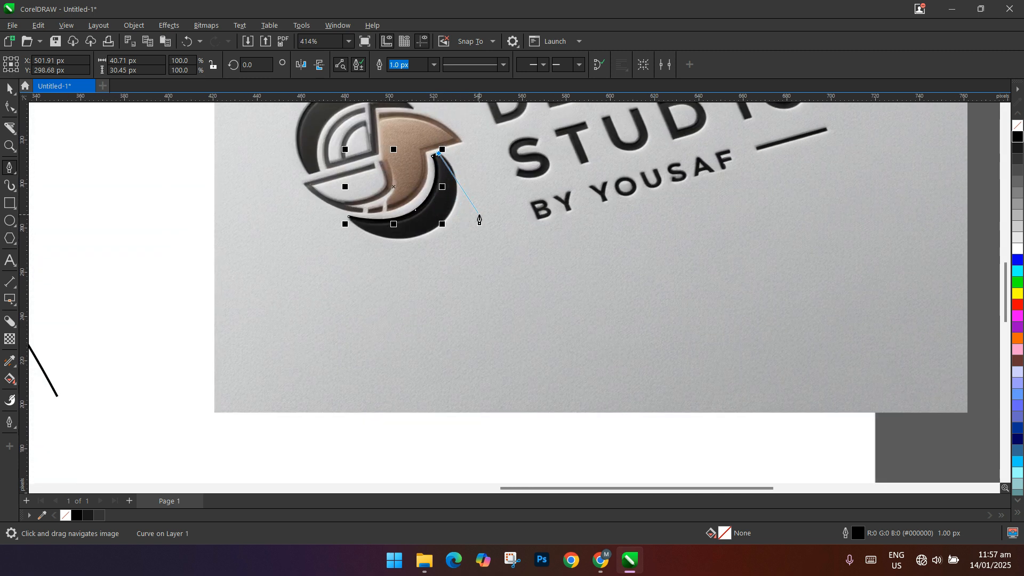
# Use the Pan tool to bring the empty page area above the arch curve into view.
pyautogui.moveTo(482, 218); pyautogui.dragTo(404, 270)
pyautogui.scroll(-2, 464, 202)
pyautogui.moveTo(515, 182); pyautogui.dragTo(410, 391)
pyautogui.moveTo(618, 289); pyautogui.dragTo(783, 151)
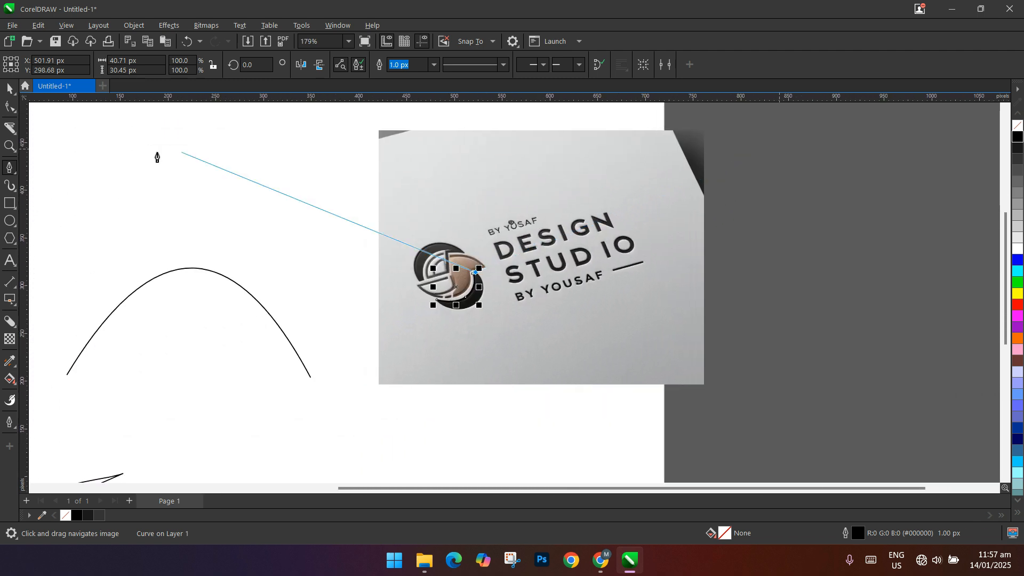
pyautogui.click(16, 152)
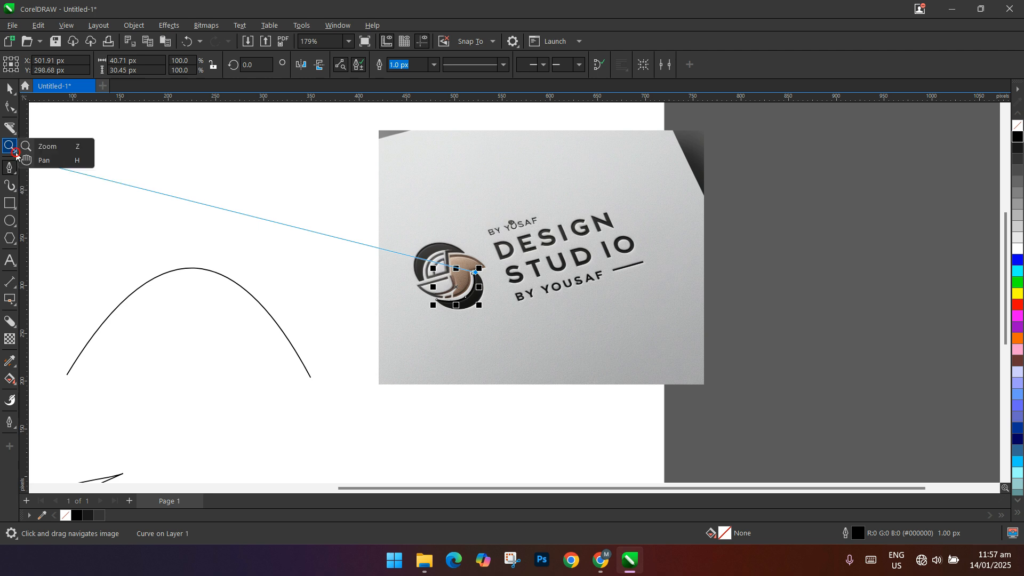
pyautogui.click(36, 161)
pyautogui.moveTo(265, 217); pyautogui.dragTo(360, 204)
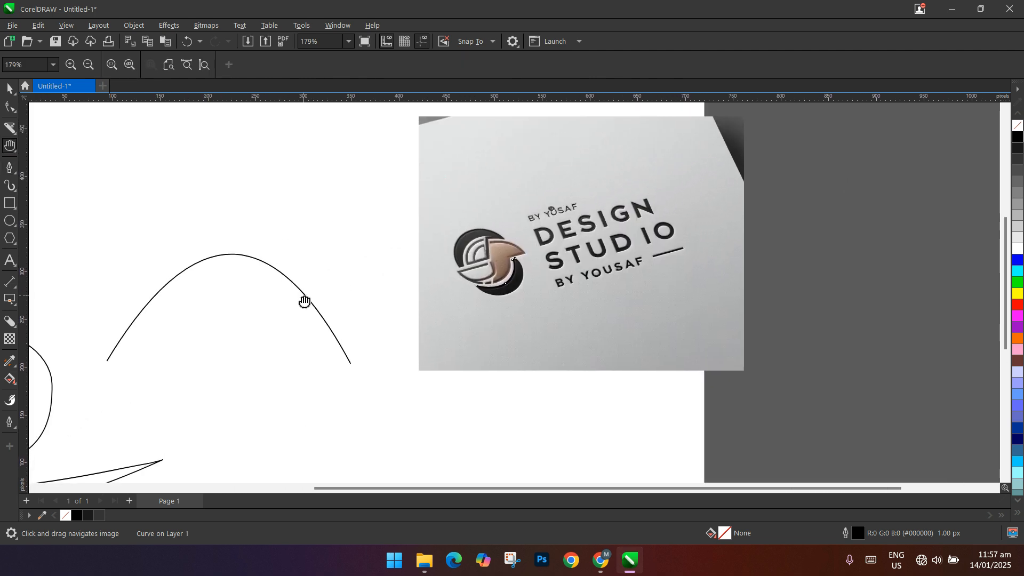
pyautogui.moveTo(314, 314); pyautogui.dragTo(385, 366)
pyautogui.moveTo(286, 169); pyautogui.dragTo(384, 188)
# Draw a closed Pen triangle about 101 px wide and 78 px high above the arch curve.
pyautogui.click(11, 167)
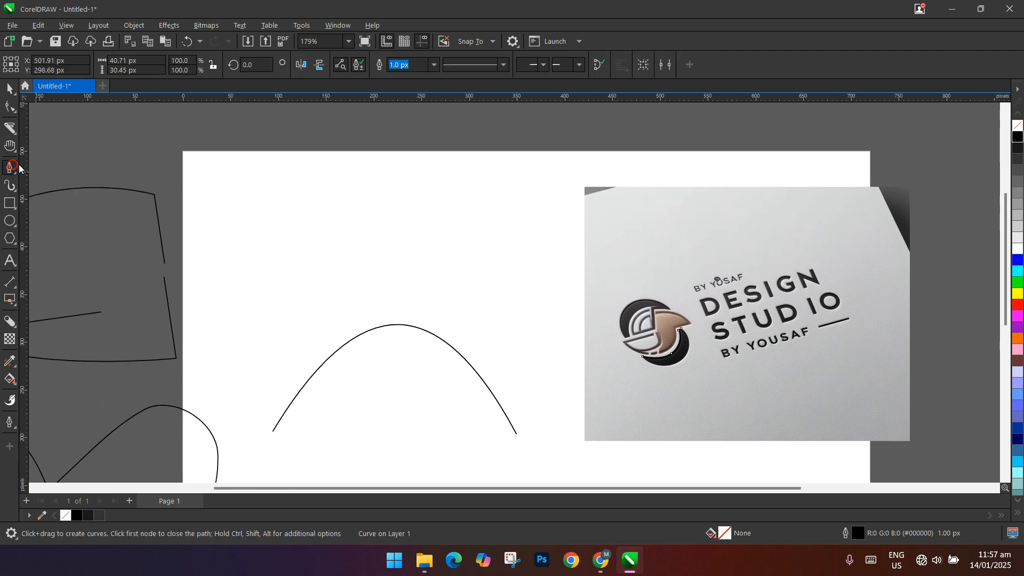
pyautogui.click(355, 179)
pyautogui.click(321, 250)
pyautogui.click(417, 252)
pyautogui.click(355, 180)
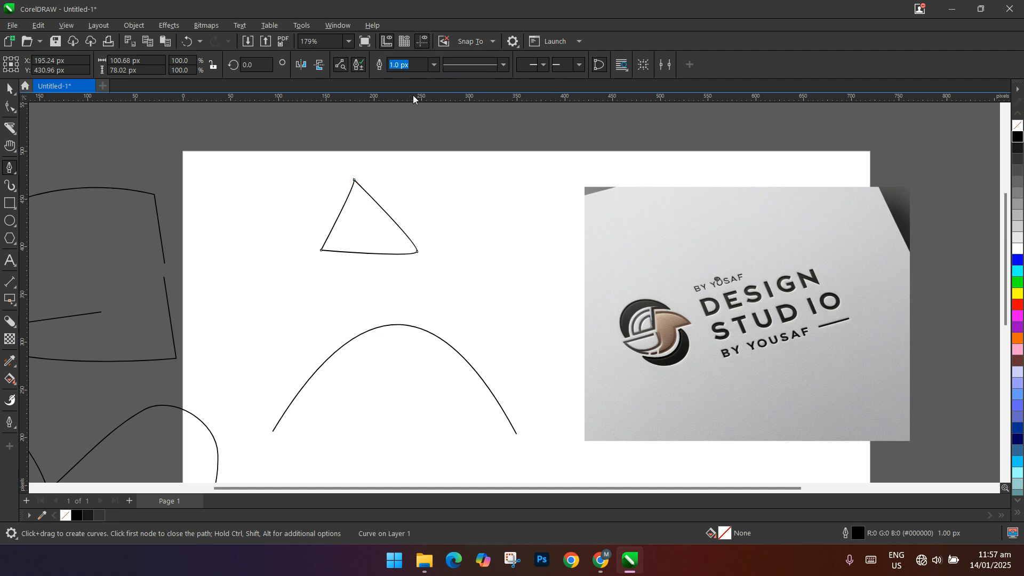
# Try a 16 px outline width on the triangle, and set it to 8 px.
pyautogui.click(434, 65)
pyautogui.click(417, 162)
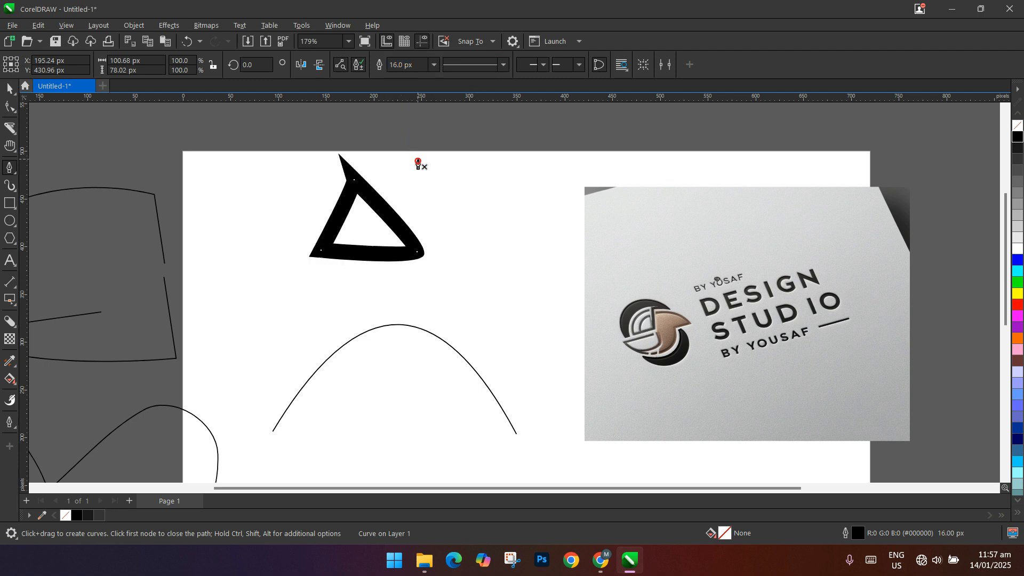
pyautogui.click(426, 67)
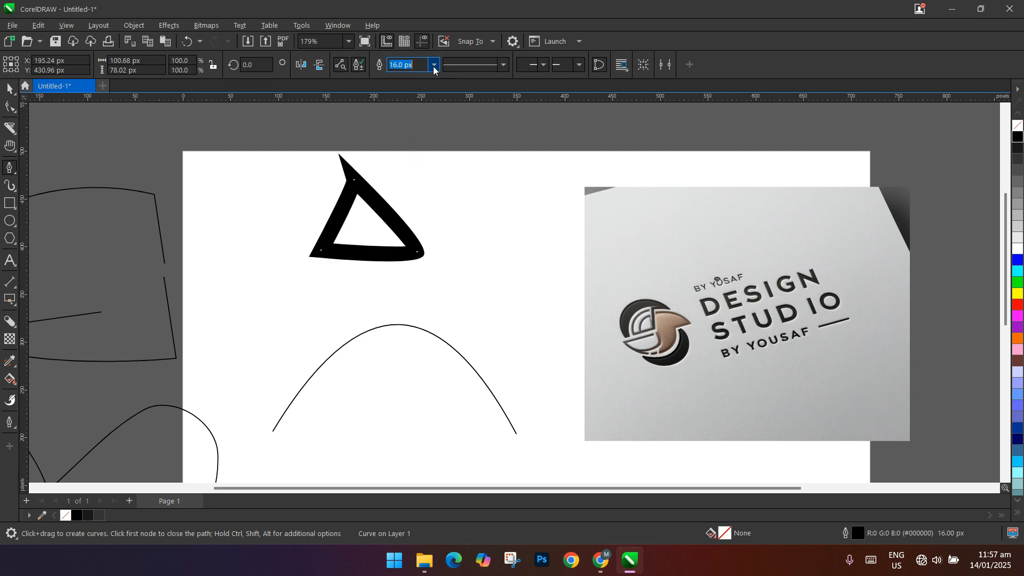
pyautogui.click(433, 65)
pyautogui.click(424, 142)
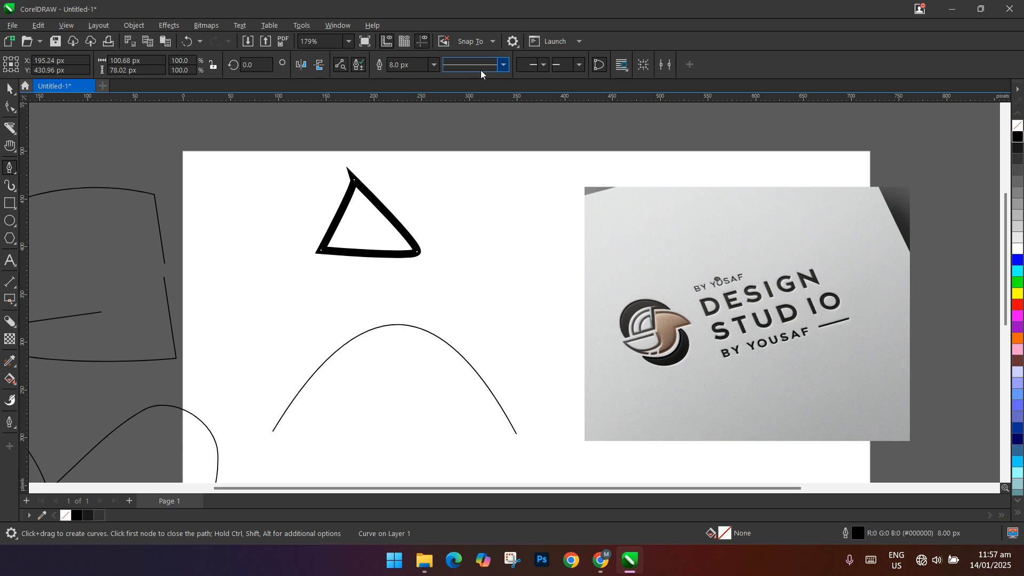
# Try a dotted, a dashed and a widely spaced line style on the triangle's outline, and return it to solid.
pyautogui.click(504, 66)
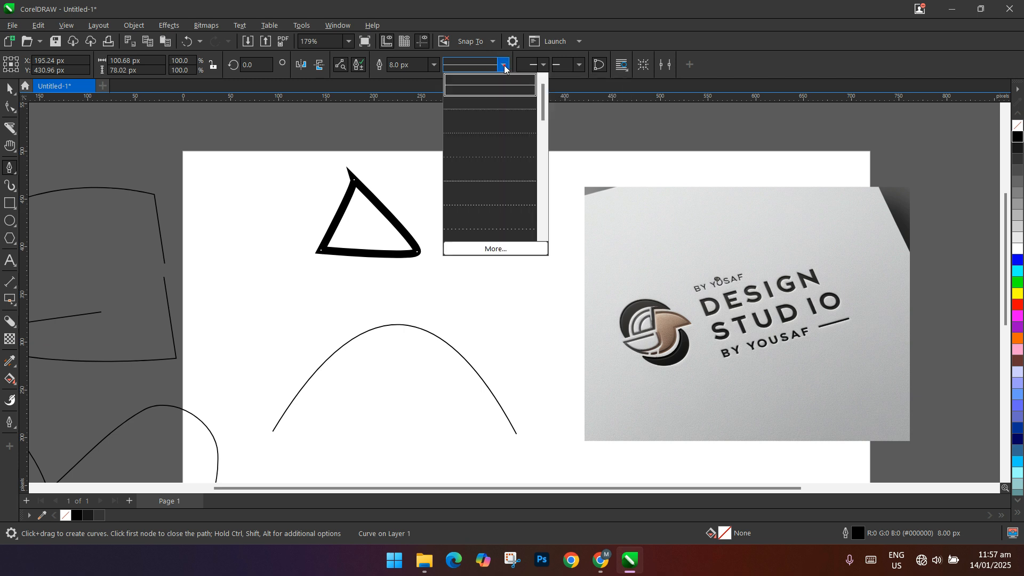
pyautogui.click(494, 115)
pyautogui.click(504, 65)
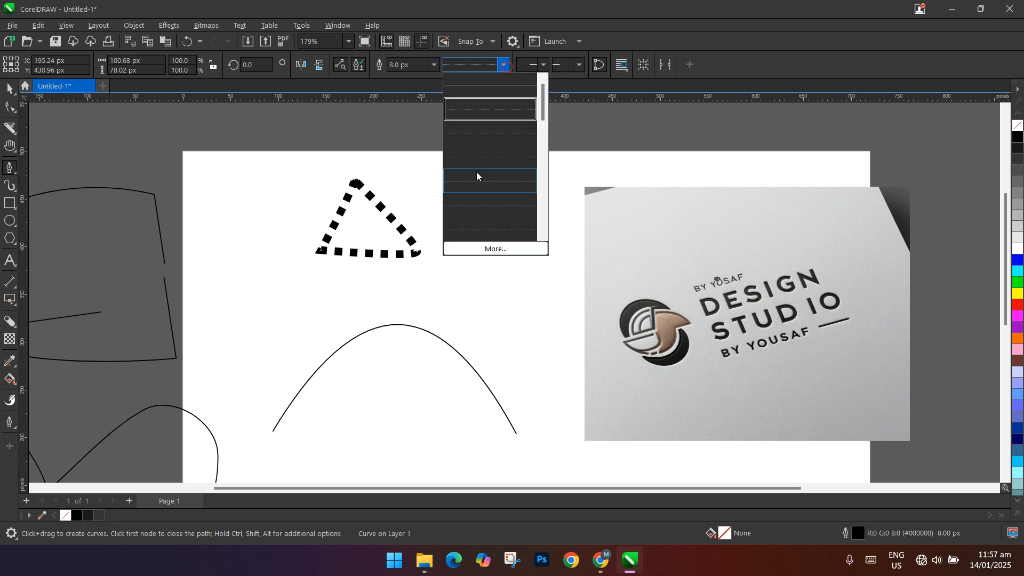
pyautogui.click(478, 185)
pyautogui.click(504, 65)
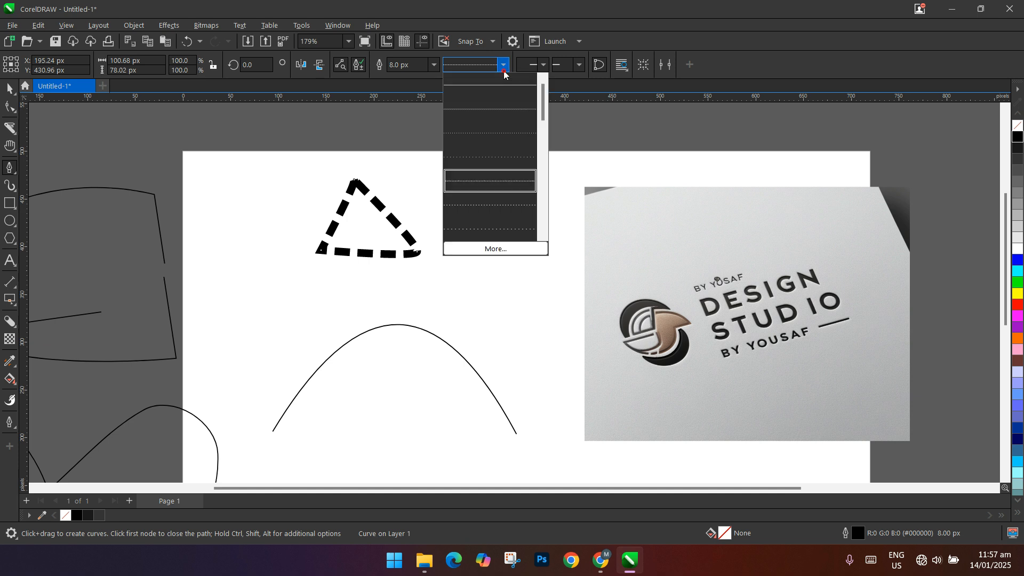
pyautogui.click(498, 219)
pyautogui.click(504, 65)
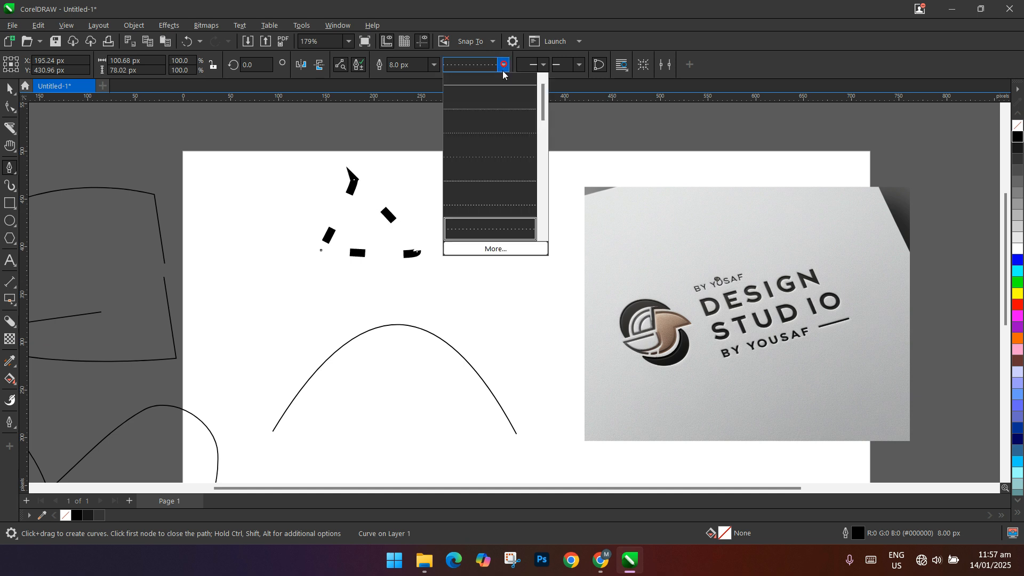
pyautogui.click(499, 89)
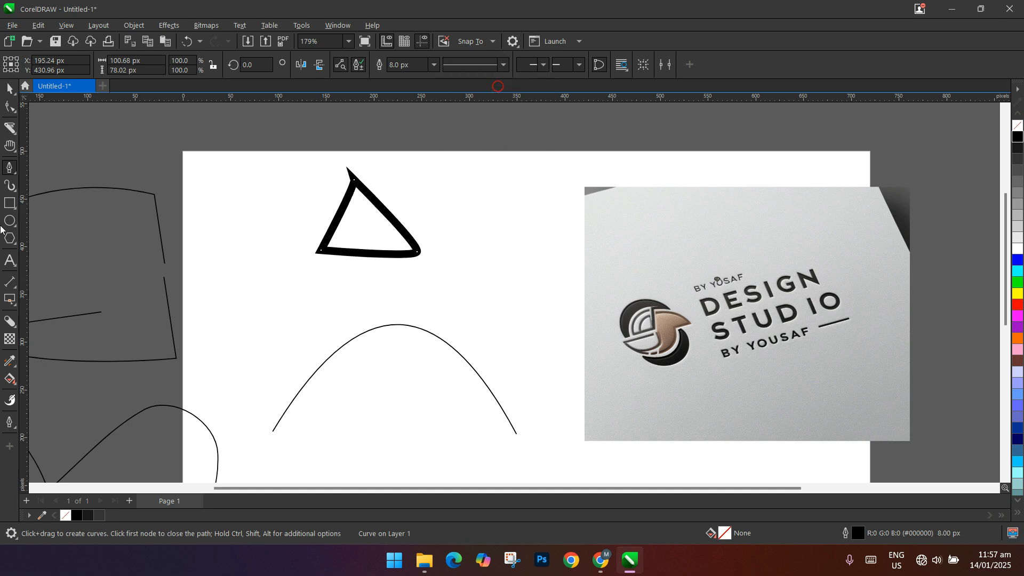
# Draw a closed B-Spline loop from four control points in the empty area above the page.
pyautogui.click(16, 176)
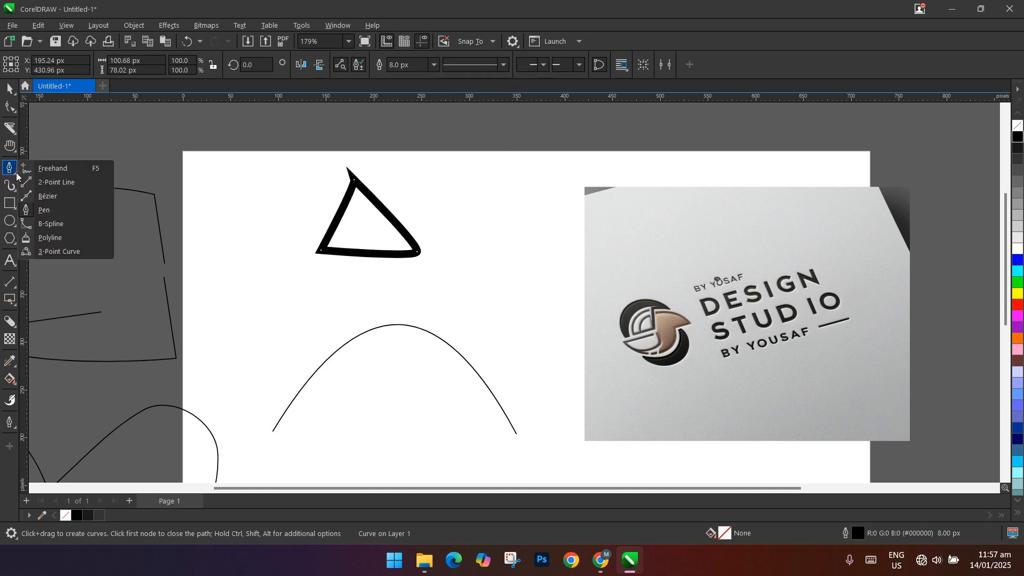
pyautogui.click(60, 224)
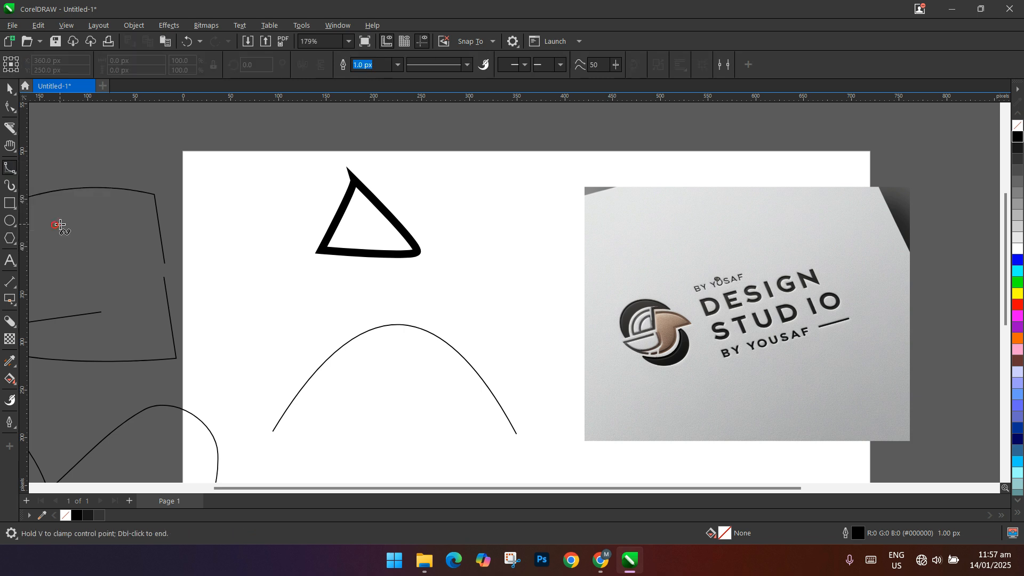
pyautogui.click(12, 170)
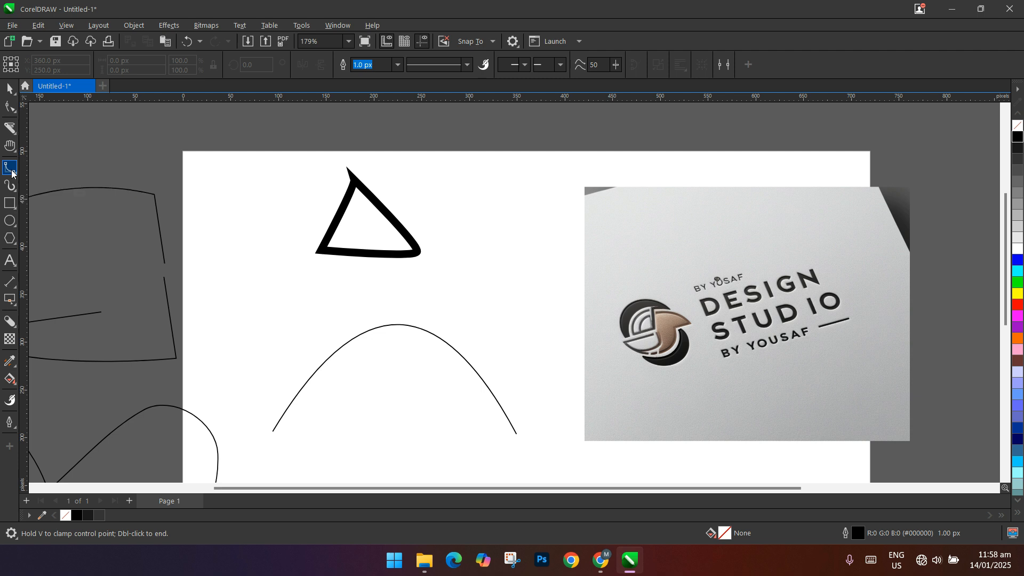
pyautogui.scroll(-1, 198, 201)
pyautogui.moveTo(291, 172); pyautogui.dragTo(167, 242)
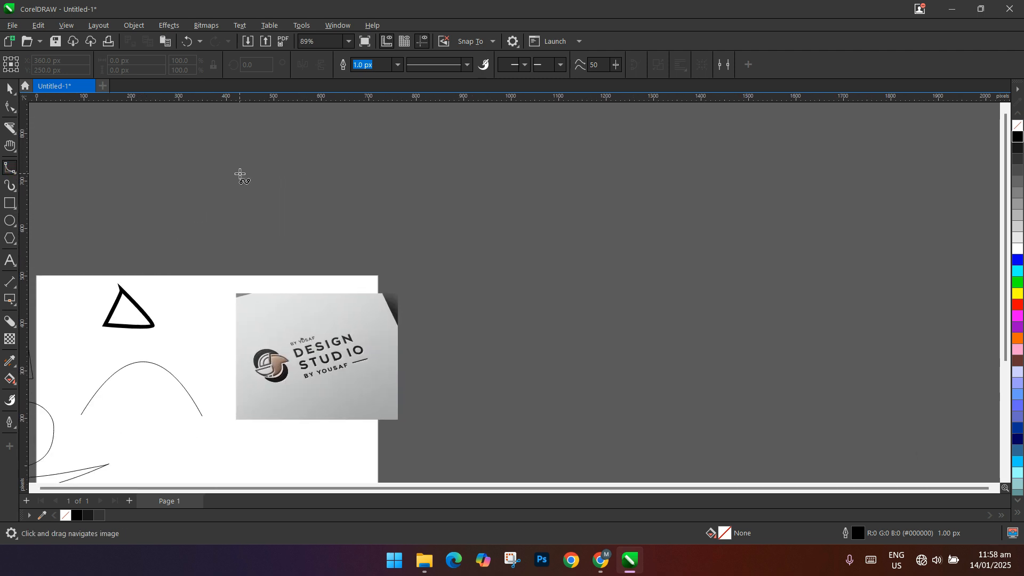
pyautogui.click(345, 221)
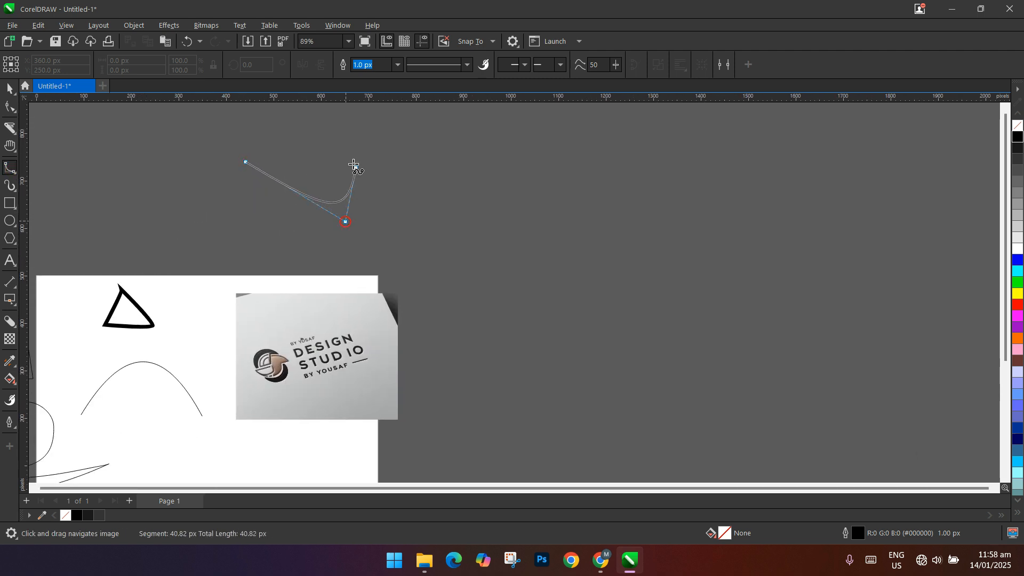
pyautogui.click(280, 119)
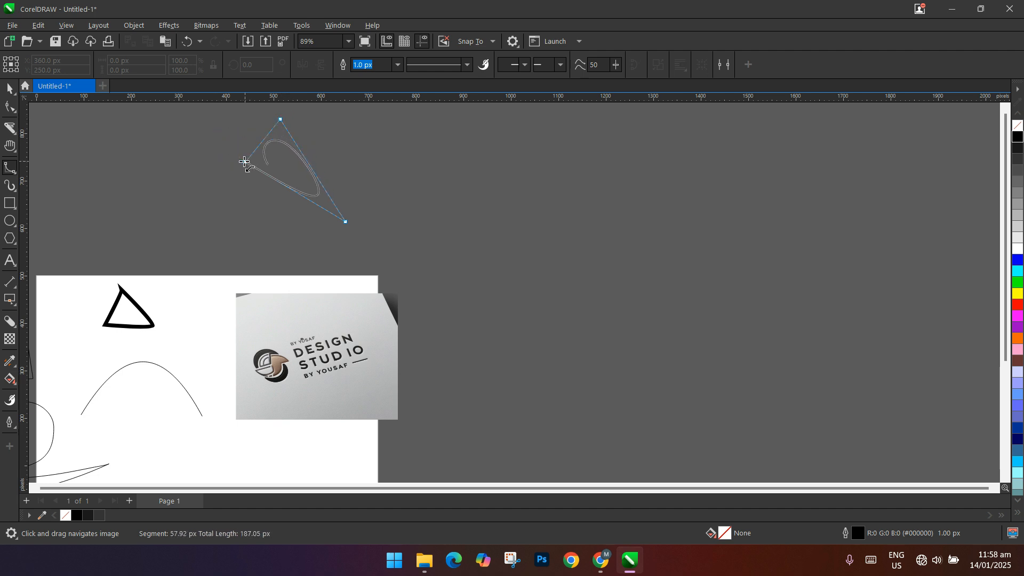
pyautogui.click(187, 103)
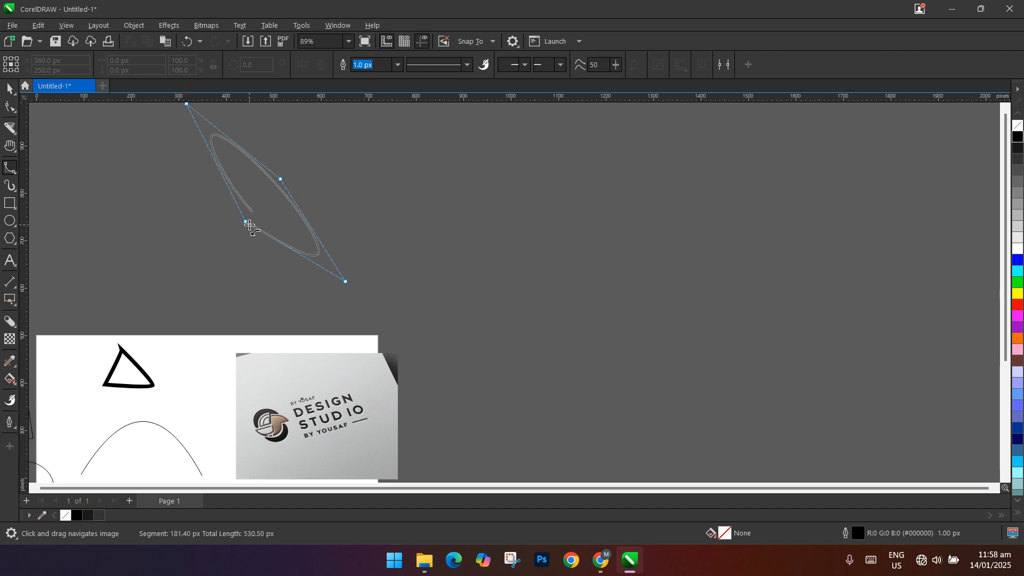
pyautogui.click(246, 221)
# Switch to the Pick tool and examine the closed B-Spline loop up close and beside the other drawn curves.
pyautogui.click(8, 89)
pyautogui.click(285, 210)
pyautogui.scroll(5, 413, 351)
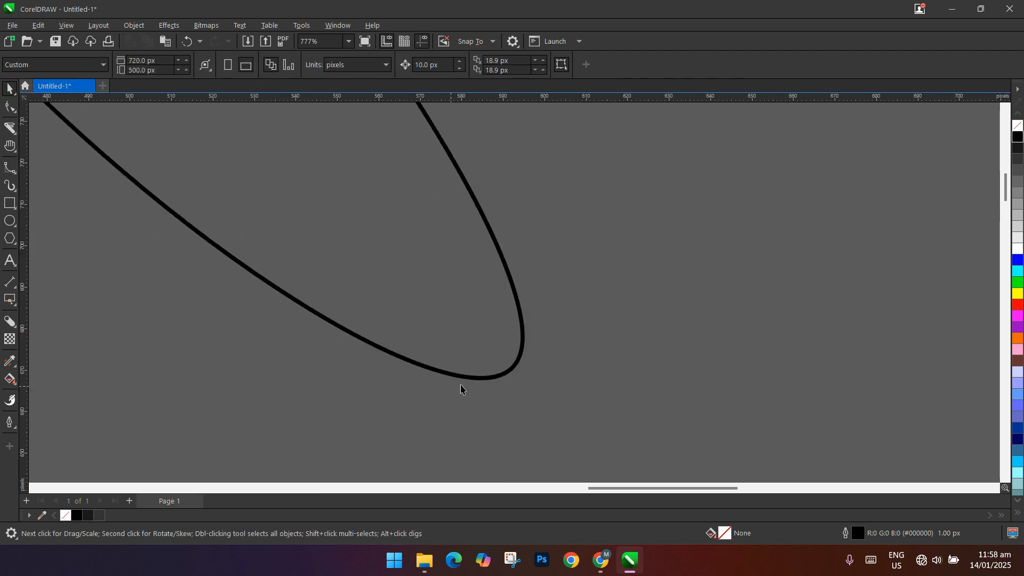
pyautogui.scroll(-5, 427, 325)
pyautogui.moveTo(310, 186); pyautogui.dragTo(332, 256)
pyautogui.scroll(2, 288, 176)
pyautogui.scroll(-5, 243, 244)
pyautogui.moveTo(293, 327); pyautogui.dragTo(591, 150)
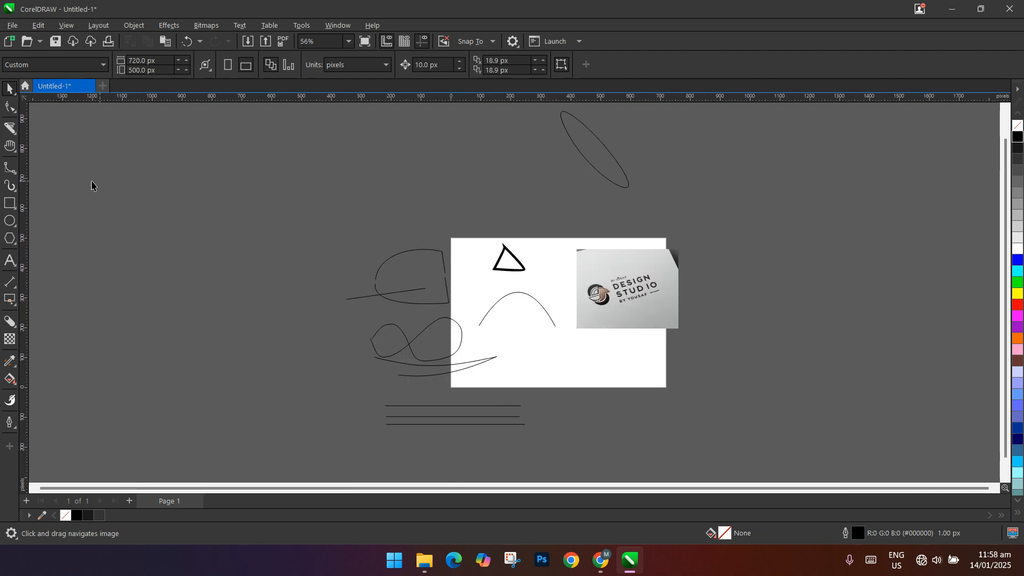
# Draw a signature-like letter y with a long underline using the Artistic Media tool in the empty area beside the page.
pyautogui.click(15, 177)
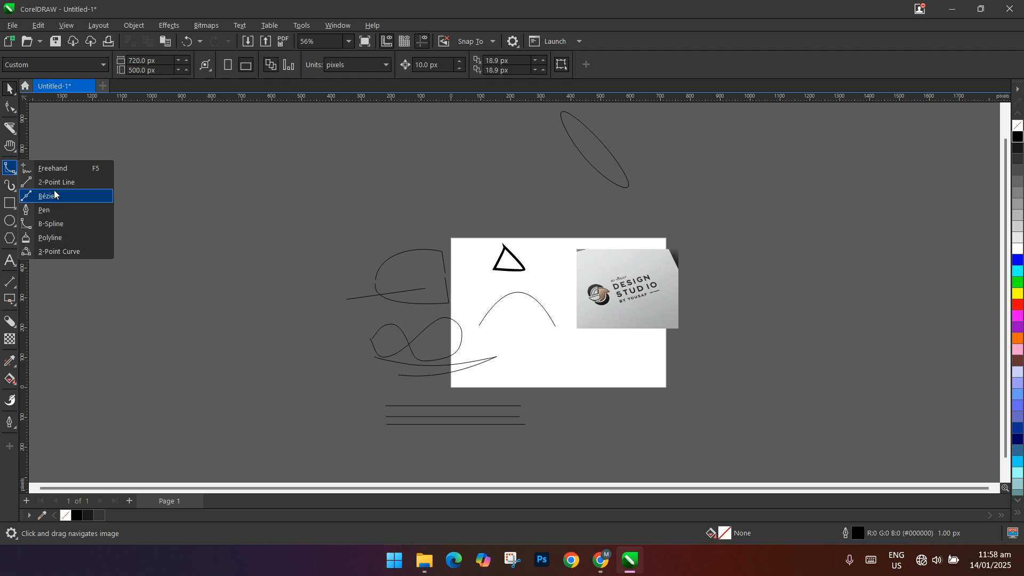
pyautogui.click(14, 192)
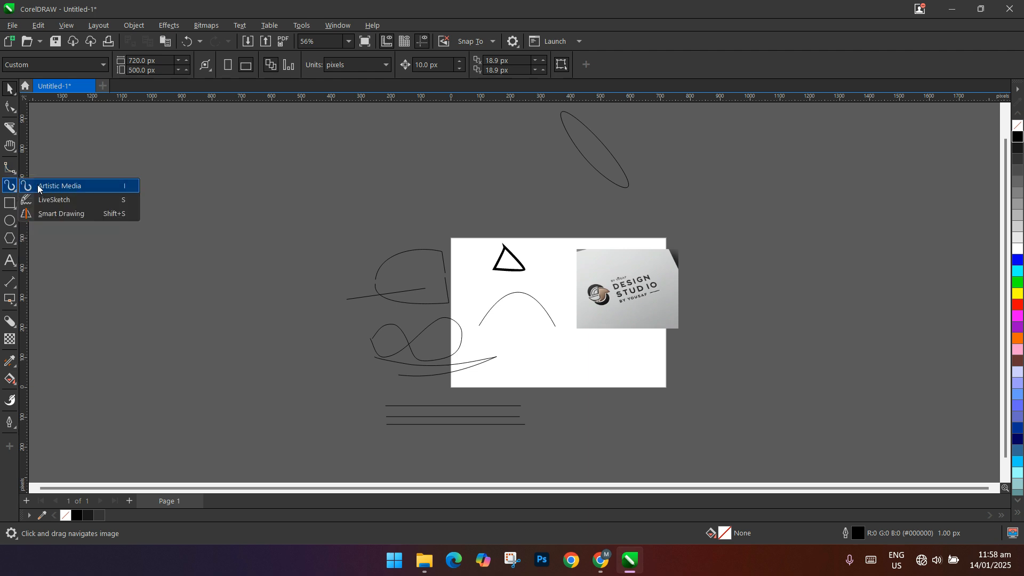
pyautogui.click(37, 185)
pyautogui.scroll(-3, 307, 216)
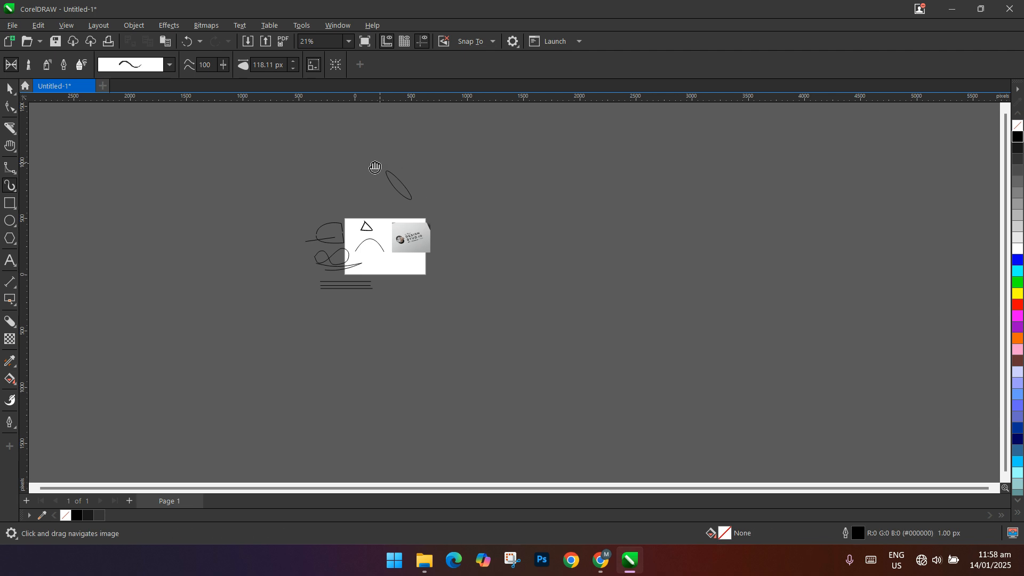
pyautogui.scroll(4, 377, 256)
pyautogui.scroll(3, 378, 223)
pyautogui.moveTo(357, 230); pyautogui.dragTo(163, 235)
pyautogui.scroll(-2, 414, 238)
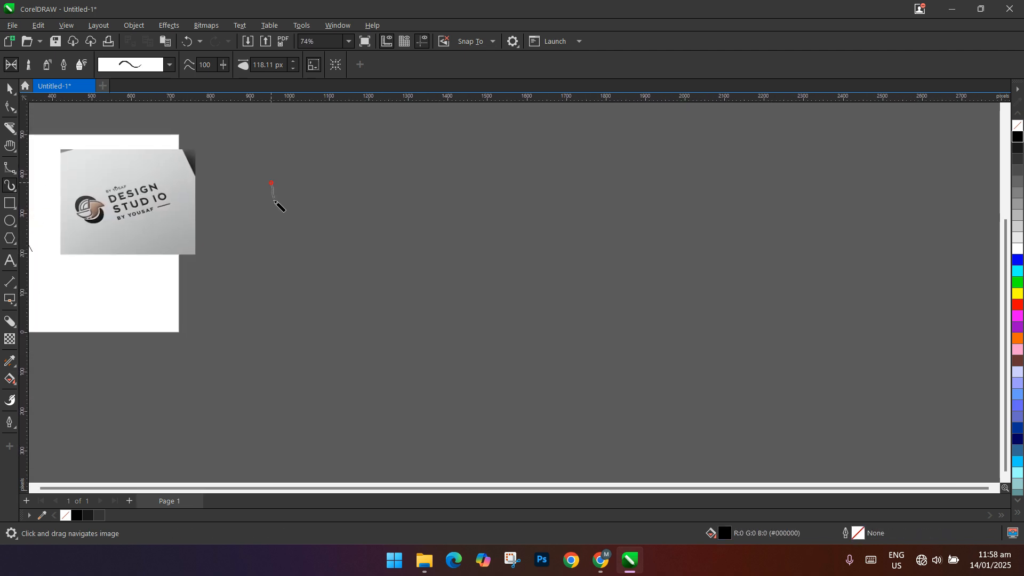
pyautogui.moveTo(297, 211)
pyautogui.mouseDown()
pyautogui.moveTo(301, 180)
pyautogui.moveTo(322, 341)
pyautogui.moveTo(307, 301)
pyautogui.moveTo(339, 184)
pyautogui.mouseUp()
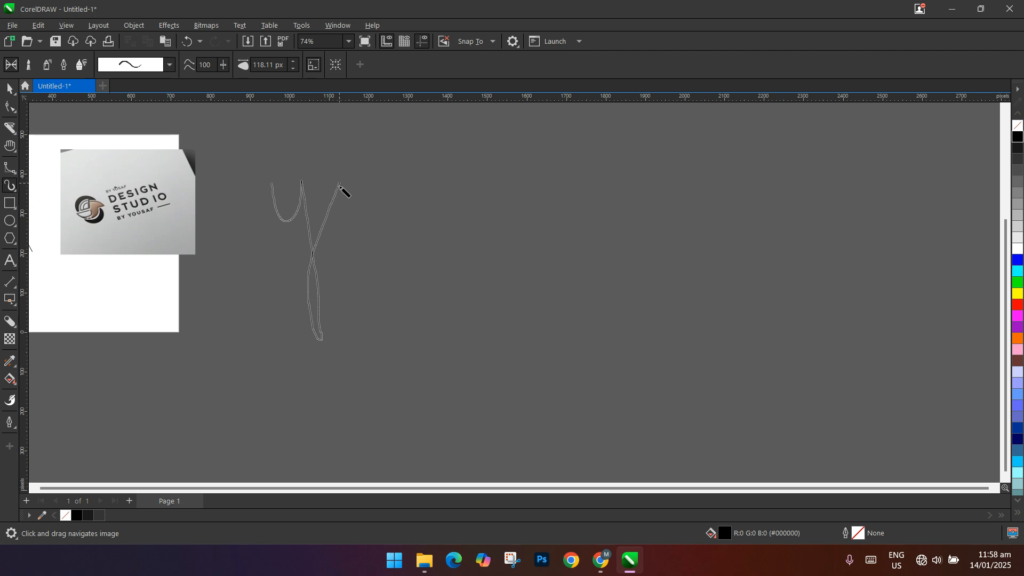
pyautogui.moveTo(328, 286)
pyautogui.mouseDown()
pyautogui.moveTo(273, 333)
pyautogui.moveTo(499, 250)
pyautogui.moveTo(493, 218)
pyautogui.mouseUp()
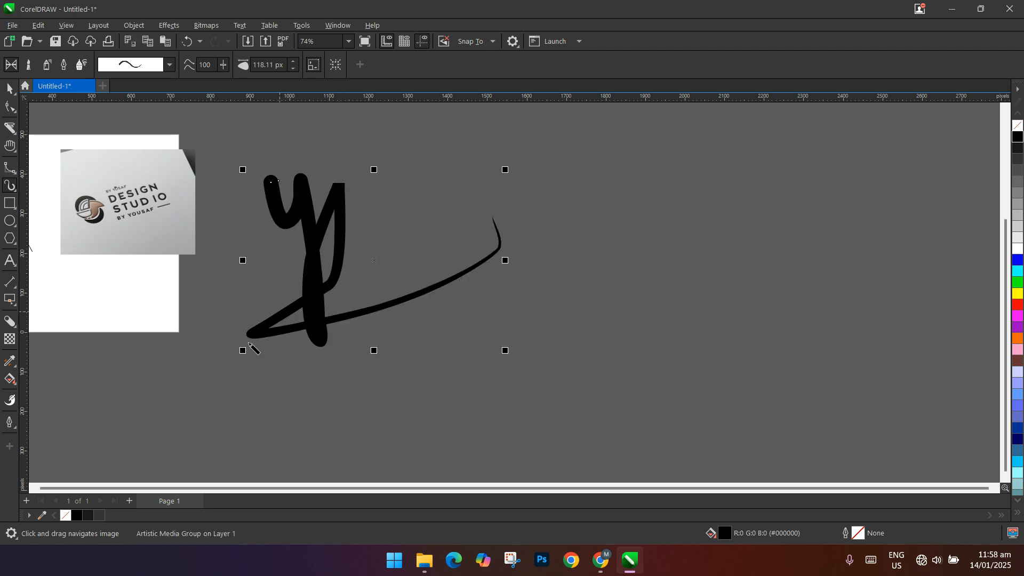
pyautogui.press('Escape')
pyautogui.scroll(-8, 256, 299)
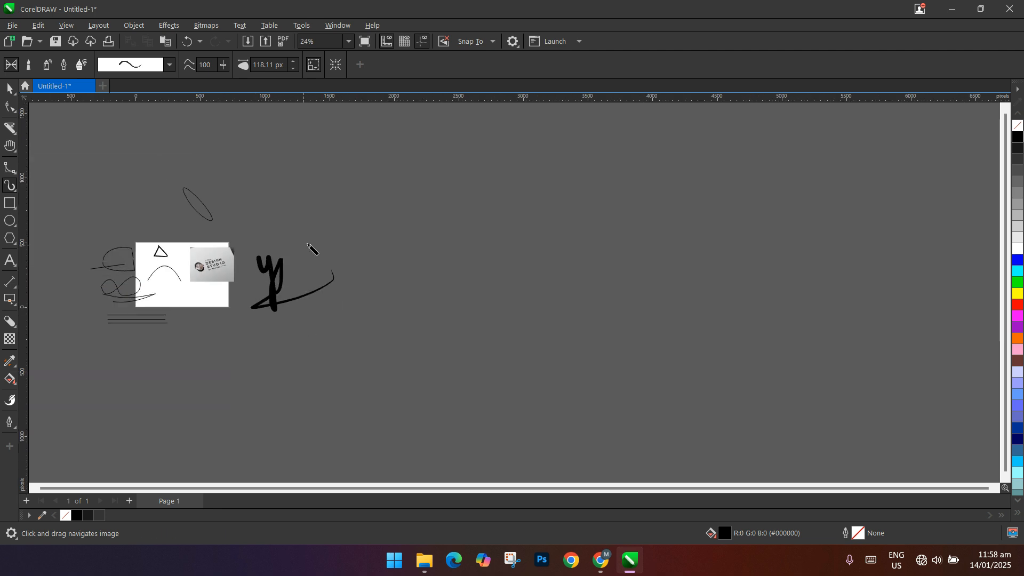
pyautogui.scroll(7, 340, 252)
pyautogui.scroll(-2, 335, 263)
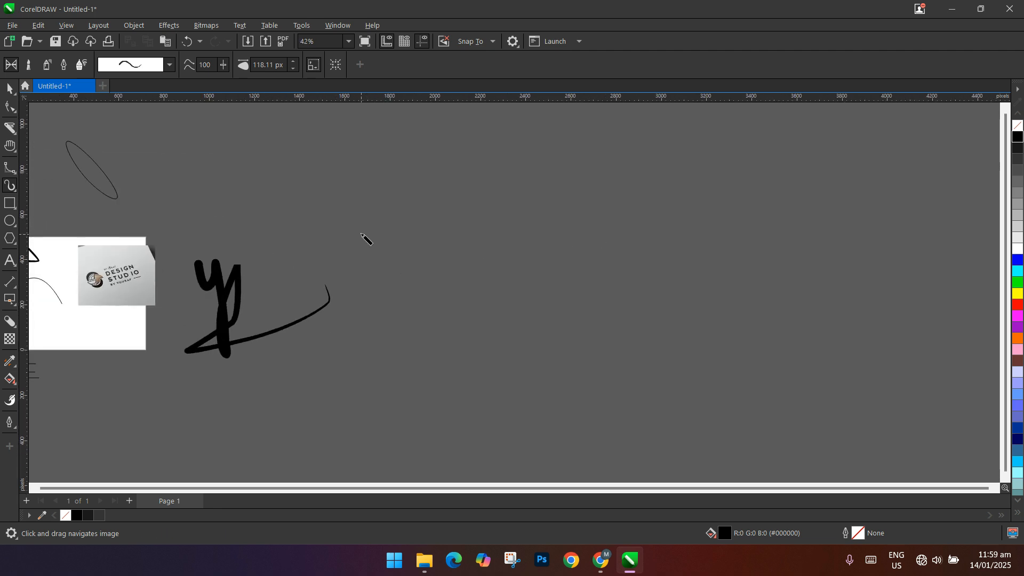
# Draw a larger signature-like letter y with a long tapering tail using Artistic Media, and inspect its stroke ends up close.
pyautogui.moveTo(392, 223)
pyautogui.mouseDown()
pyautogui.moveTo(455, 183)
pyautogui.moveTo(208, 307)
pyautogui.moveTo(821, 159)
pyautogui.mouseUp()
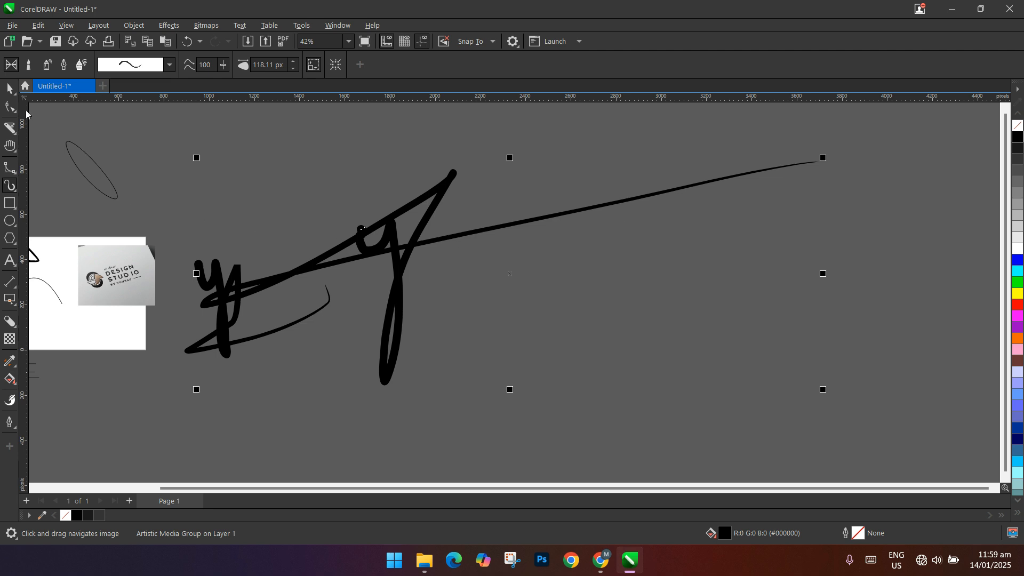
pyautogui.scroll(5, 882, 126)
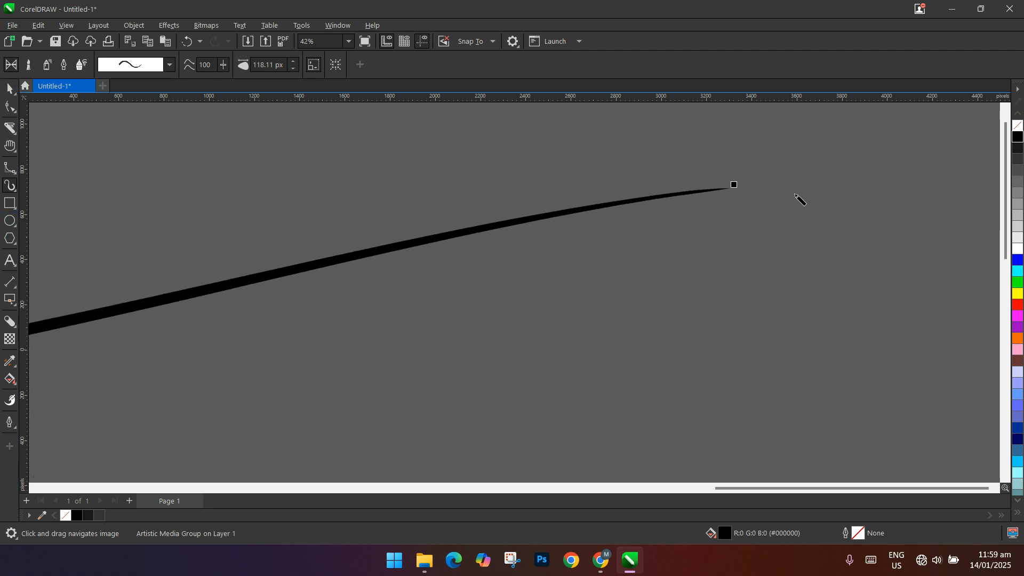
pyautogui.scroll(-1, 325, 215)
pyautogui.scroll(-7, 321, 211)
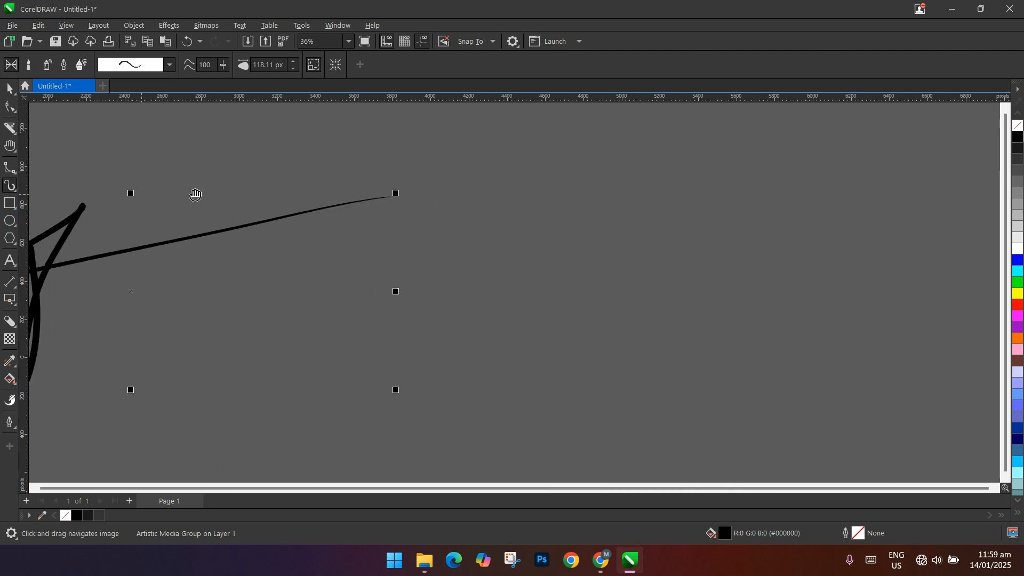
pyautogui.moveTo(153, 201); pyautogui.dragTo(608, 134)
pyautogui.scroll(3, 451, 302)
pyautogui.scroll(4, 488, 330)
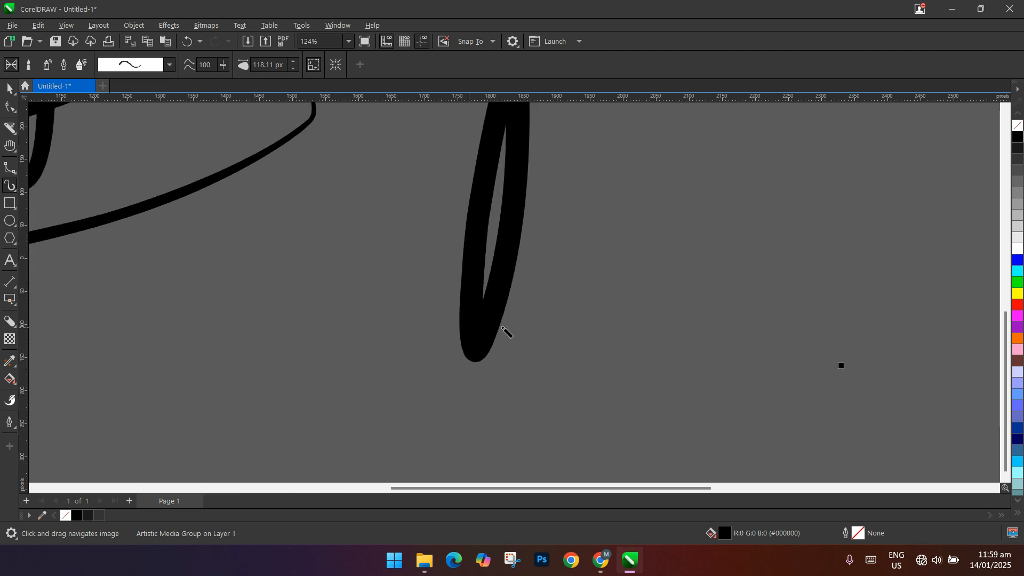
pyautogui.moveTo(278, 147); pyautogui.dragTo(319, 154)
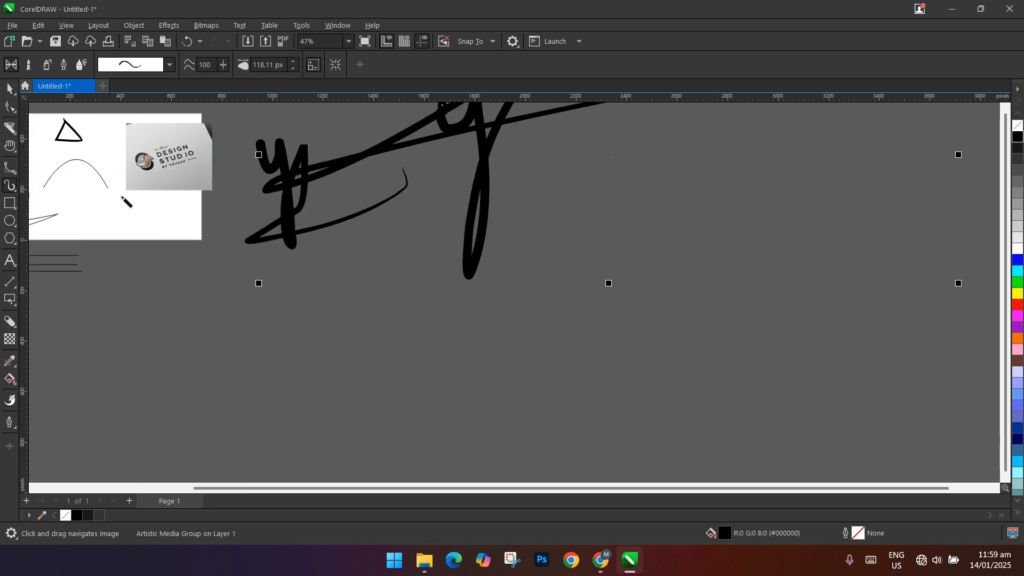
# Sketch a short hooked stroke, a nearly horizontal line and a long wavy curve with the LiveSketch tool in the empty area beside the page.
pyautogui.click(17, 193)
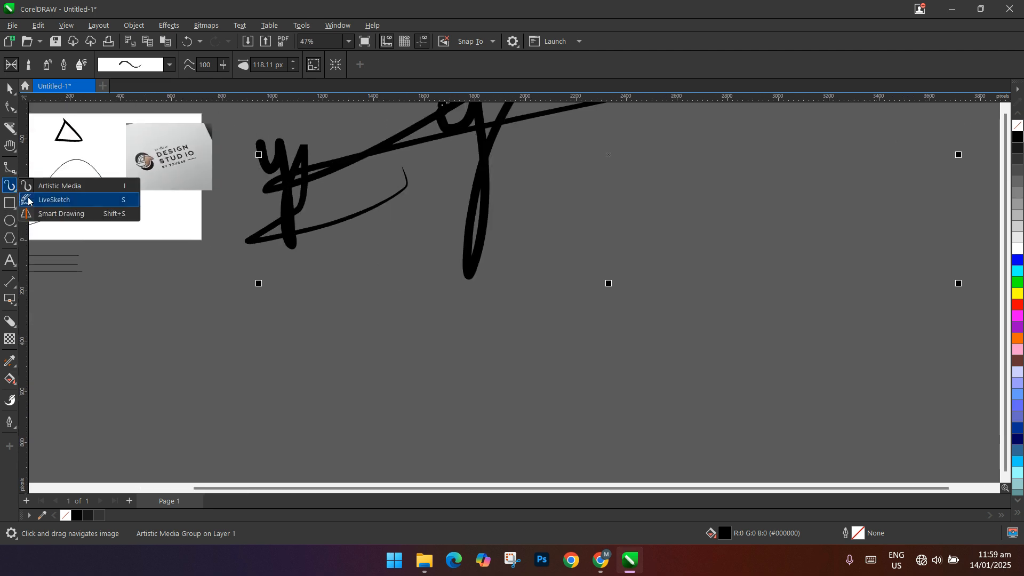
pyautogui.click(44, 205)
pyautogui.scroll(-4, 128, 171)
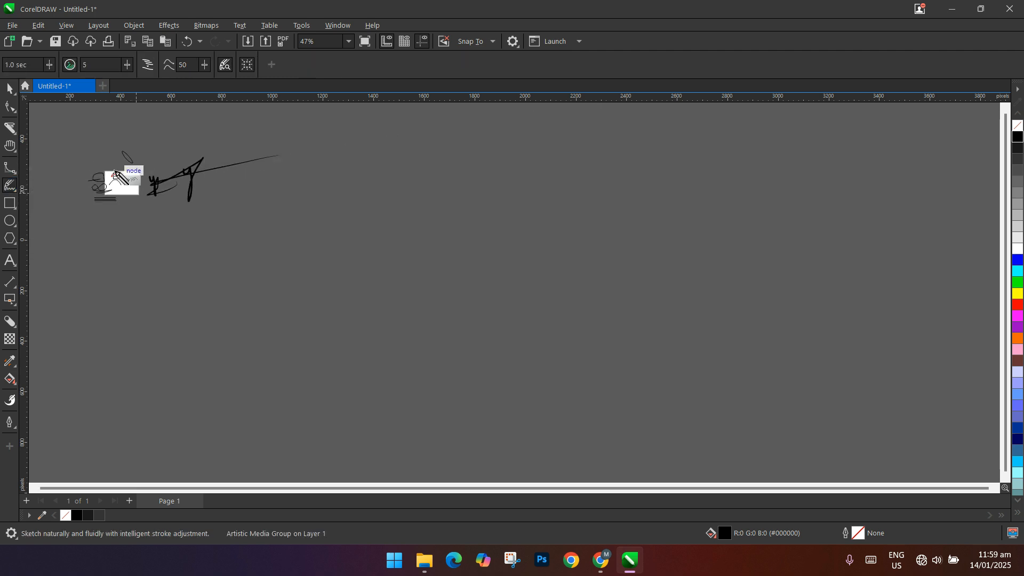
pyautogui.scroll(1, 288, 218)
pyautogui.scroll(5, 286, 241)
pyautogui.scroll(-5, 228, 176)
pyautogui.scroll(6, 336, 219)
pyautogui.moveTo(353, 212)
pyautogui.mouseDown()
pyautogui.moveTo(316, 278)
pyautogui.moveTo(373, 279)
pyautogui.mouseUp()
pyautogui.moveTo(499, 241); pyautogui.dragTo(253, 249)
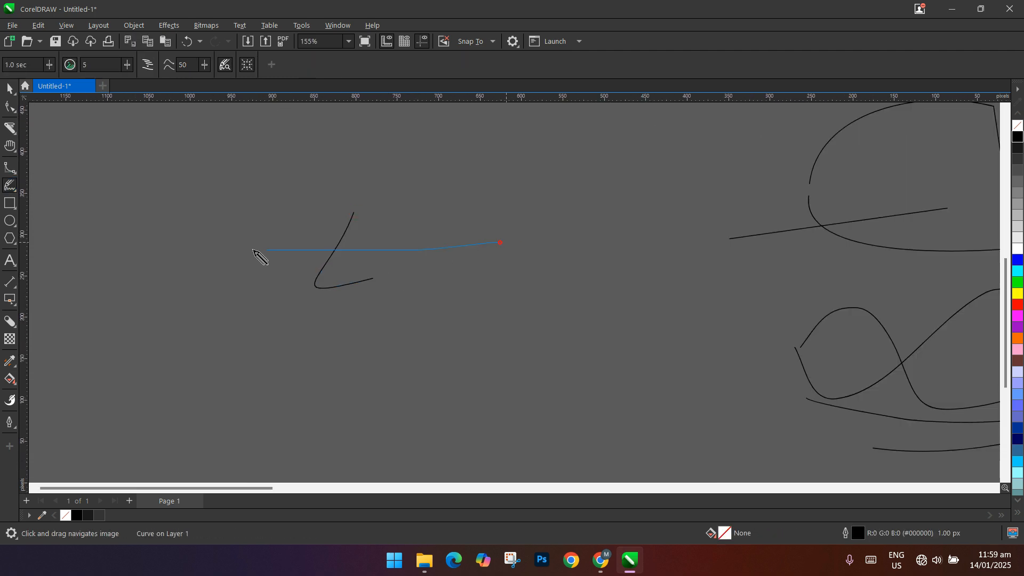
pyautogui.moveTo(335, 178)
pyautogui.mouseDown()
pyautogui.moveTo(248, 221)
pyautogui.moveTo(139, 229)
pyautogui.moveTo(77, 299)
pyautogui.mouseUp()
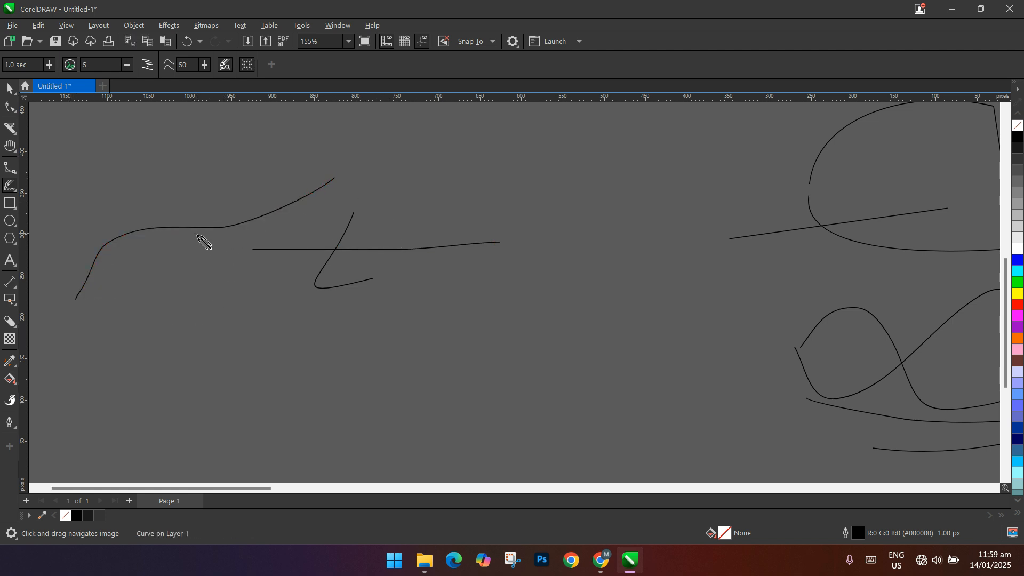
# Draw two wavy curves with the Freehand tool around the LiveSketch strokes, the second about 297 × 113 px.
pyautogui.click(14, 175)
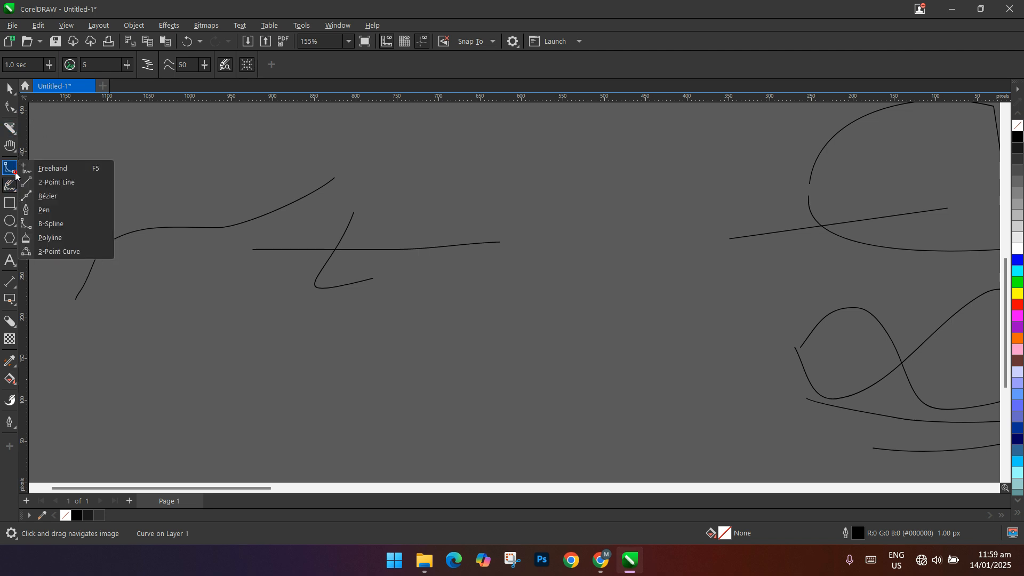
pyautogui.click(52, 168)
pyautogui.moveTo(223, 142)
pyautogui.mouseDown()
pyautogui.moveTo(124, 168)
pyautogui.moveTo(72, 156)
pyautogui.moveTo(202, 186)
pyautogui.moveTo(252, 152)
pyautogui.mouseUp()
pyautogui.scroll(4, 160, 170)
pyautogui.scroll(-5, 185, 211)
pyautogui.moveTo(156, 266)
pyautogui.mouseDown()
pyautogui.moveTo(176, 293)
pyautogui.moveTo(229, 319)
pyautogui.mouseUp()
pyautogui.scroll(3, 213, 312)
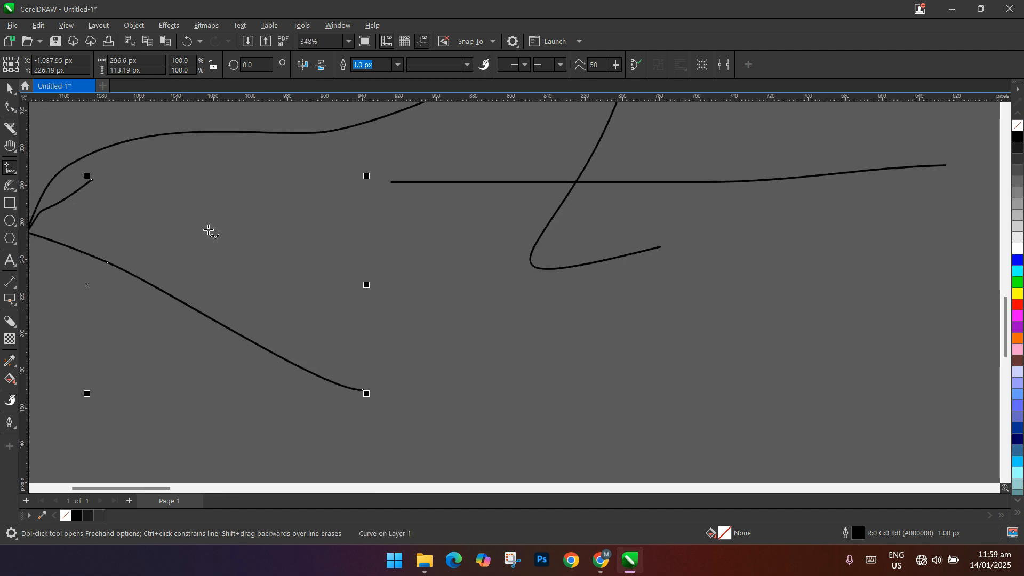
pyautogui.scroll(-3, 160, 221)
pyautogui.click(13, 188)
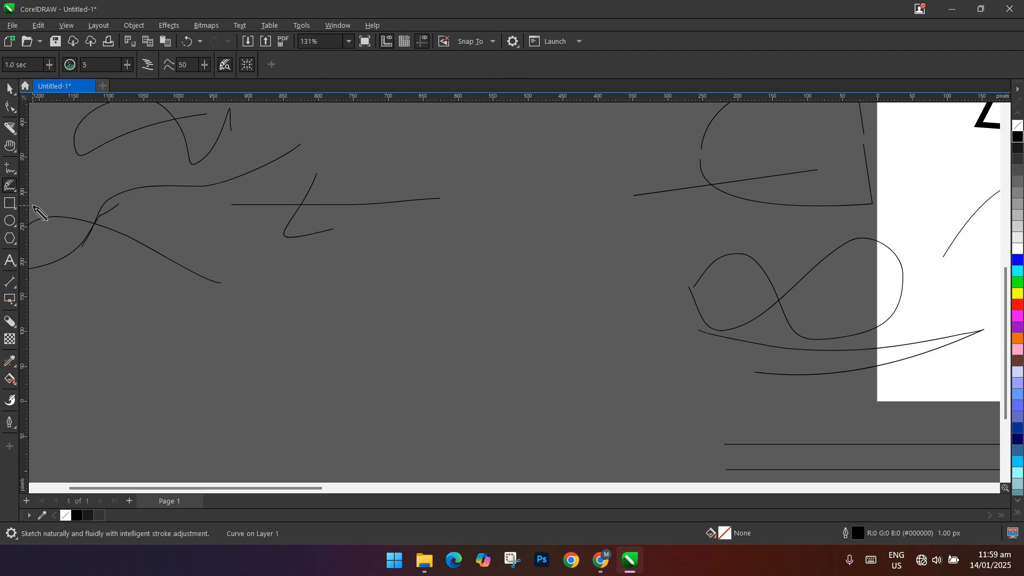
# Draw a rectangle about 435 × 190 px in the empty area below the sketched curves.
pyautogui.click(7, 209)
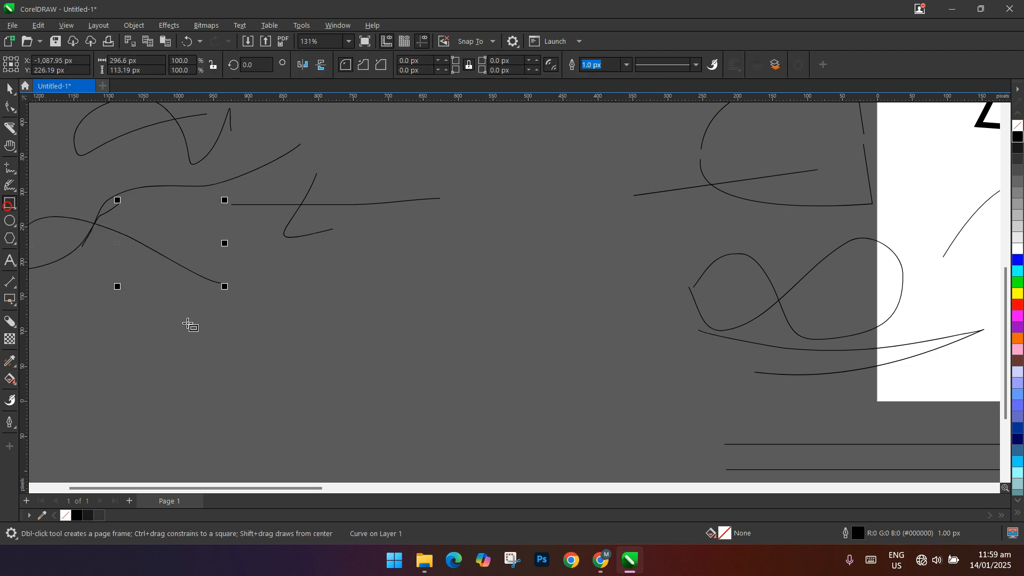
pyautogui.scroll(-3, 189, 323)
pyautogui.moveTo(191, 319); pyautogui.dragTo(392, 406)
pyautogui.scroll(-2, 314, 277)
pyautogui.moveTo(315, 277); pyautogui.dragTo(317, 179)
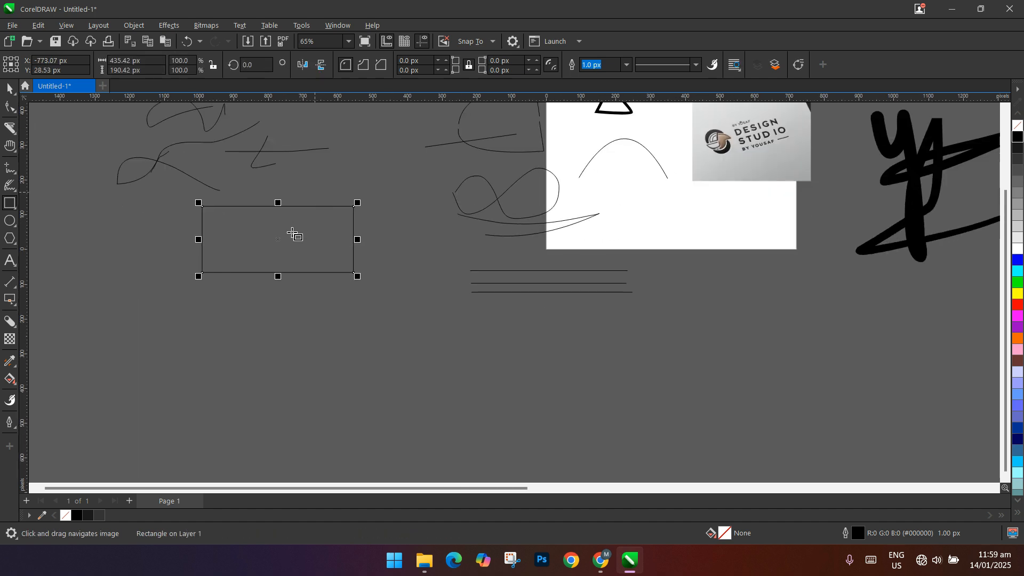
# Draw a square of about 300 px below the rectangle and move it sideways toward the page.
pyautogui.scroll(5, 288, 254)
pyautogui.scroll(-4, 233, 296)
pyautogui.moveTo(252, 278); pyautogui.dragTo(296, 208)
pyautogui.scroll(4, 251, 235)
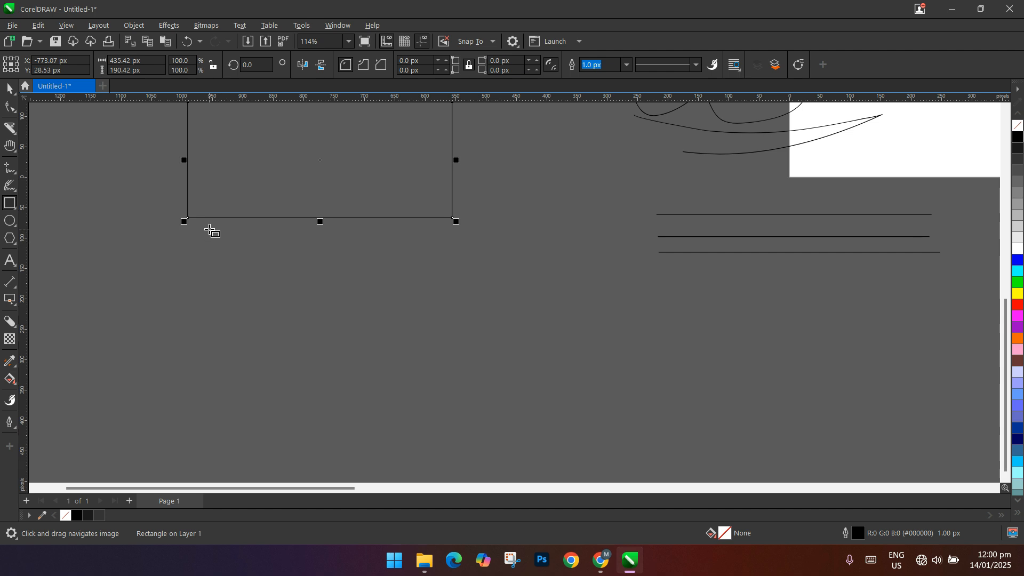
pyautogui.moveTo(194, 249); pyautogui.dragTo(375, 333)
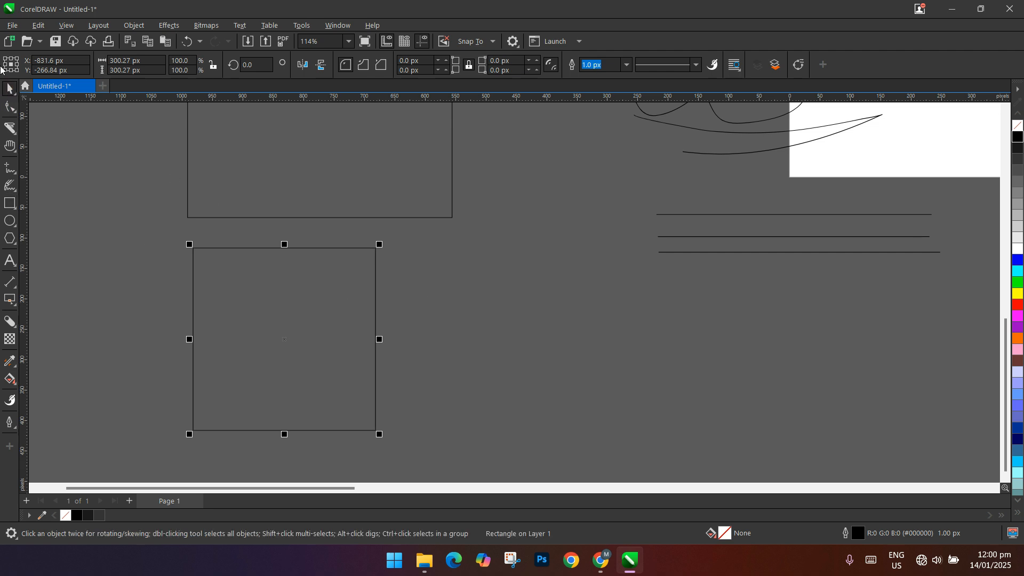
pyautogui.moveTo(318, 277); pyautogui.dragTo(442, 256)
# Try another line style on the square, return it to solid, and set its outline width to 4 px.
pyautogui.click(696, 65)
pyautogui.click(678, 121)
pyautogui.click(696, 64)
pyautogui.click(647, 80)
pyautogui.click(627, 65)
pyautogui.click(616, 123)
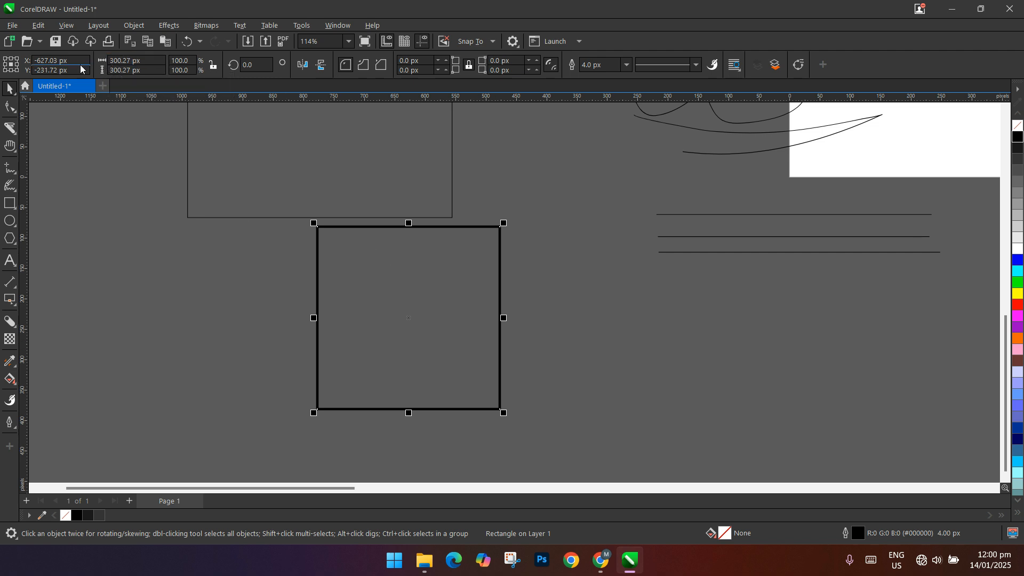
# Set the rectangle's width to 235.42 px and move it away from the square to about X -1004, Y -23 px.
pyautogui.click(226, 168)
pyautogui.moveTo(177, 160); pyautogui.dragTo(182, 184)
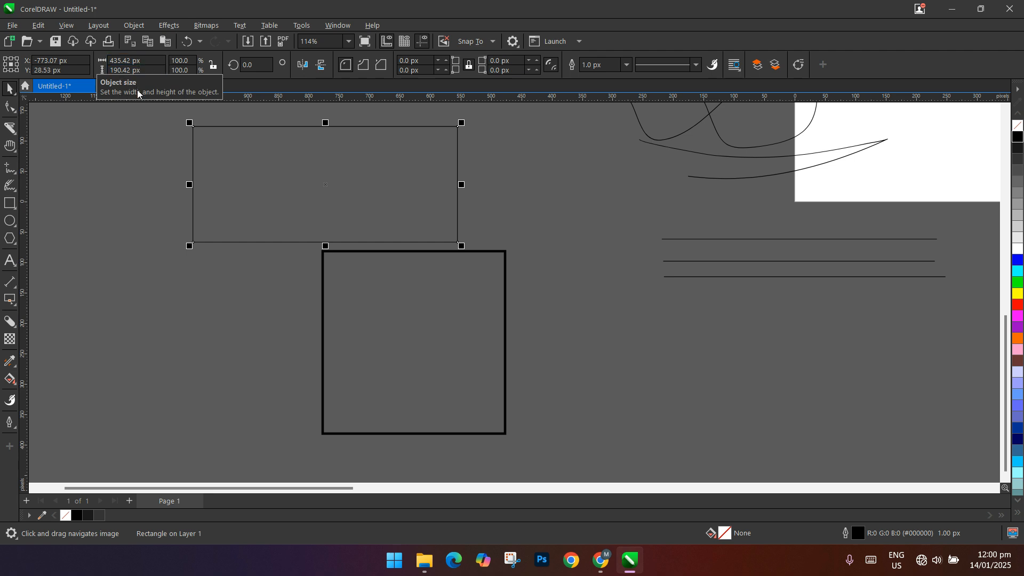
pyautogui.scroll(-4, 268, 152)
pyautogui.scroll(5, 147, 131)
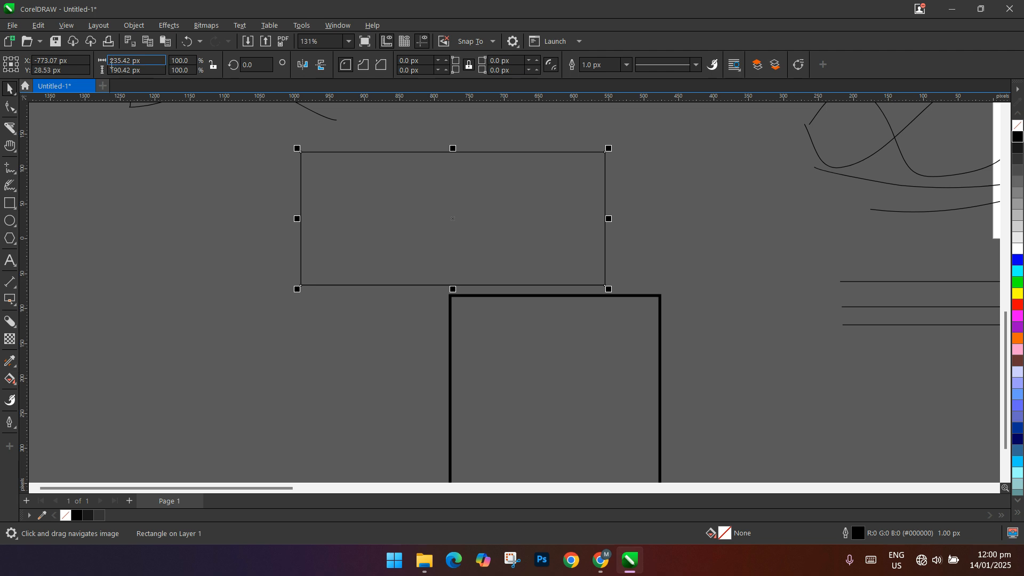
pyautogui.click(156, 149)
pyautogui.moveTo(508, 210); pyautogui.dragTo(344, 244)
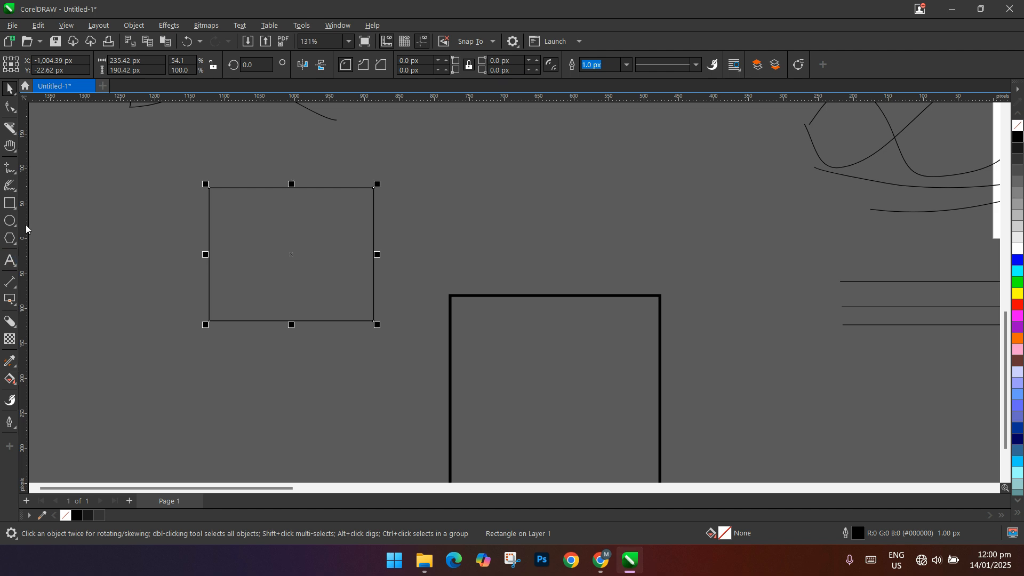
# Draw a 3-point rectangle about 341 × 126 px over the lower half of the logo image.
pyautogui.scroll(-2, 45, 194)
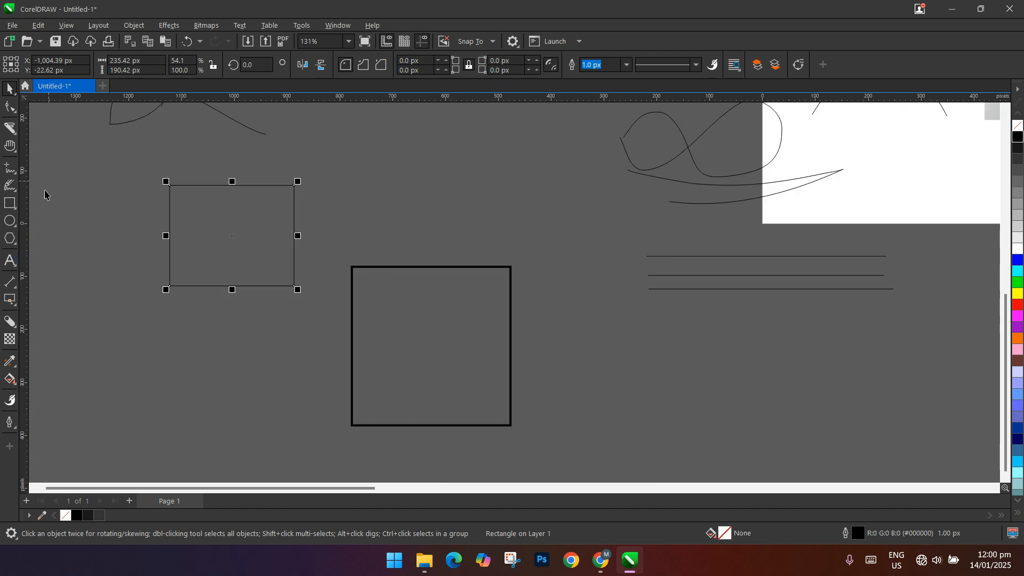
pyautogui.click(16, 212)
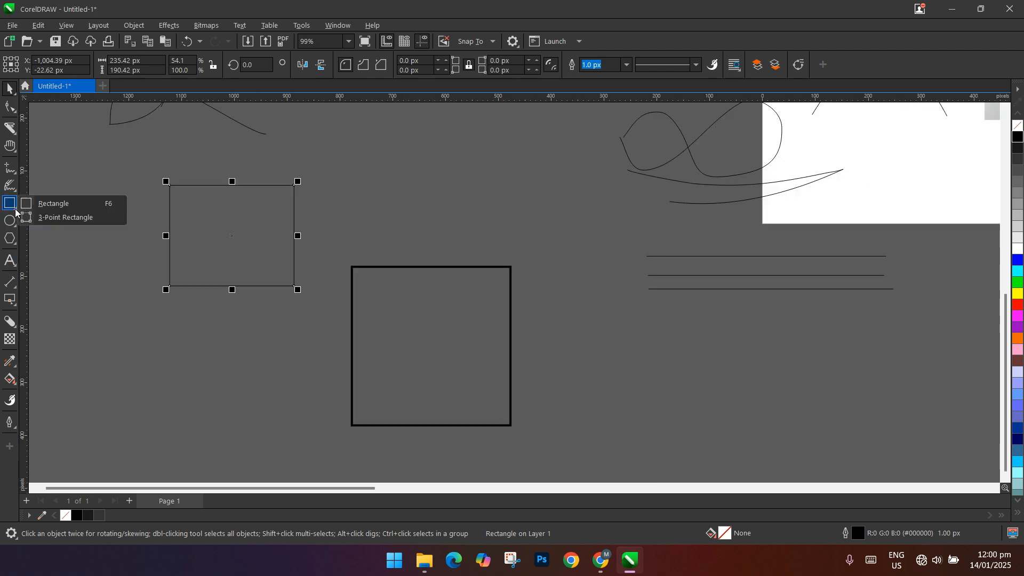
pyautogui.click(50, 217)
pyautogui.scroll(-2, 512, 244)
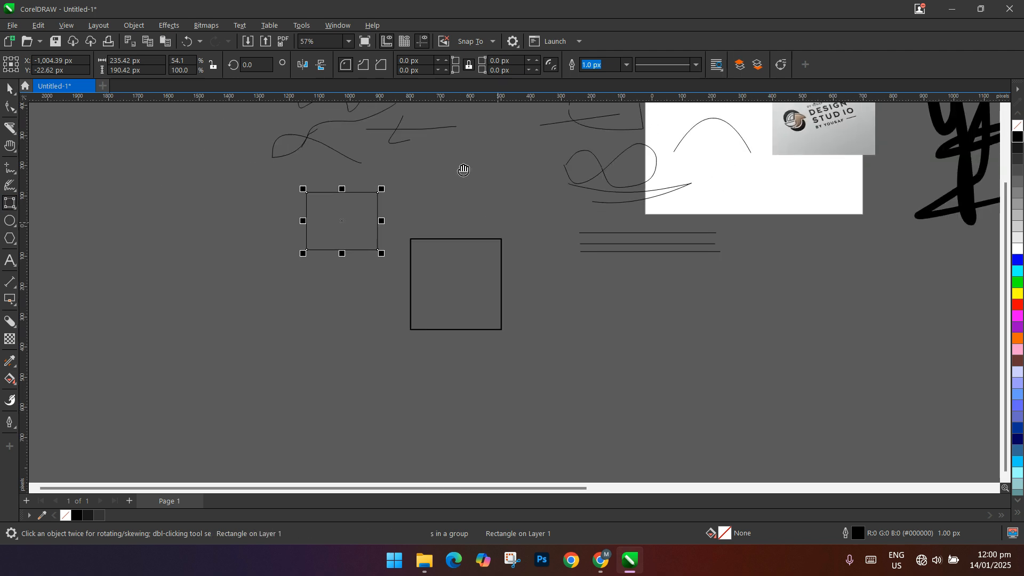
pyautogui.scroll(-1, 503, 164)
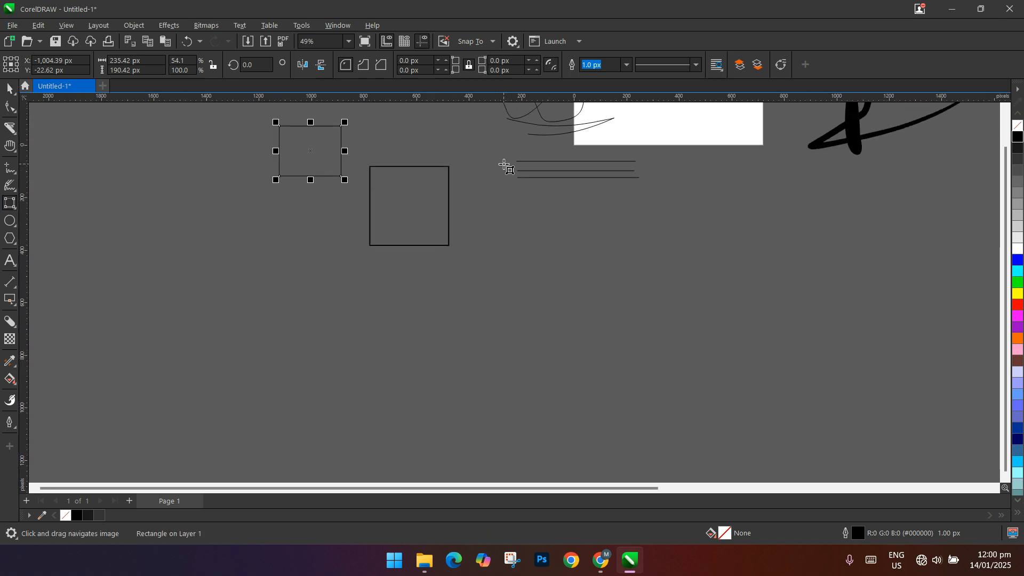
pyautogui.moveTo(505, 164); pyautogui.dragTo(229, 405)
pyautogui.scroll(5, 483, 291)
pyautogui.scroll(1, 459, 308)
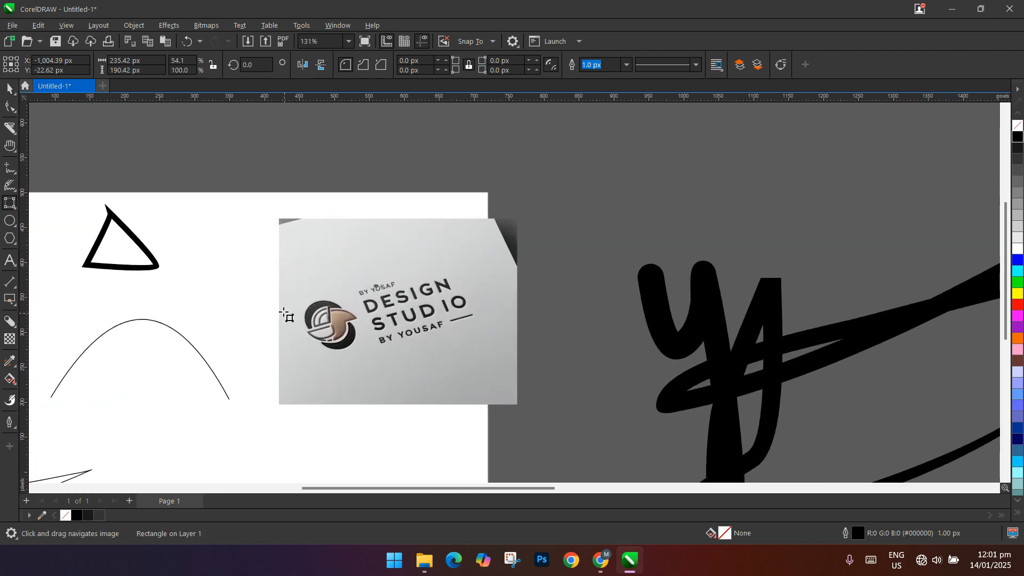
pyautogui.click(281, 320)
pyautogui.moveTo(279, 317); pyautogui.dragTo(279, 406)
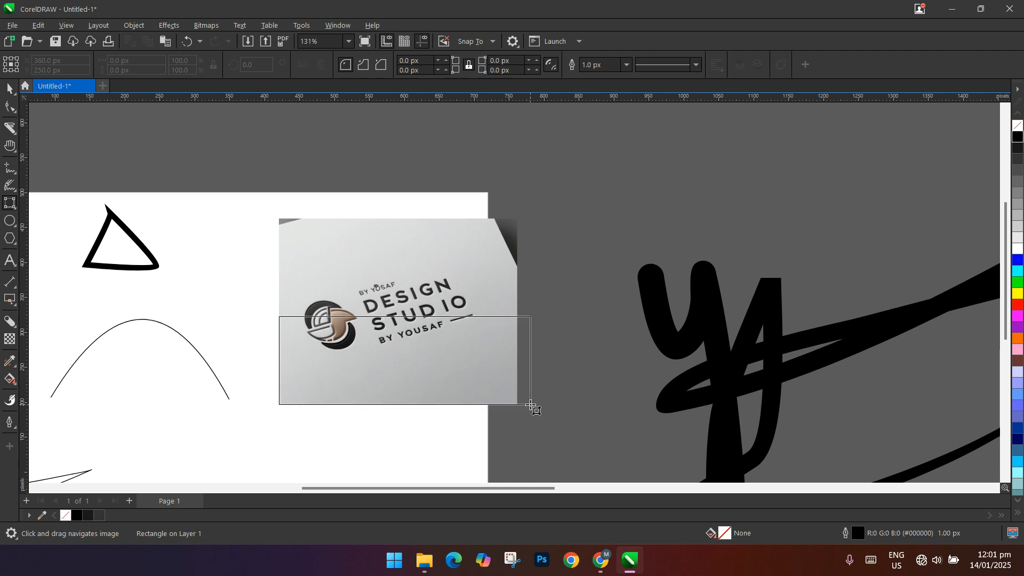
pyautogui.click(518, 405)
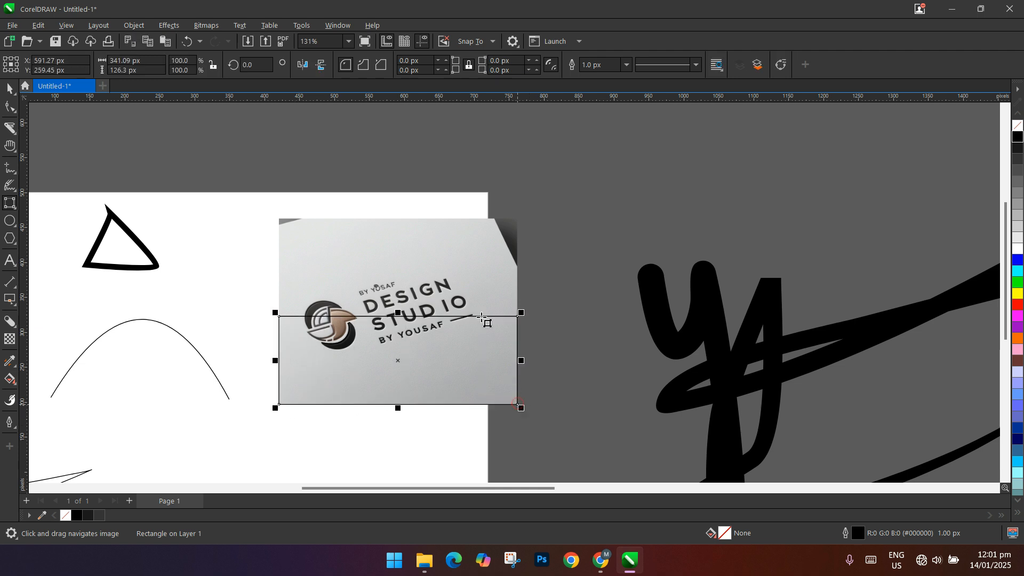
# Move the 3-point rectangle to the upper part of the logo image and delete it.
pyautogui.click(9, 90)
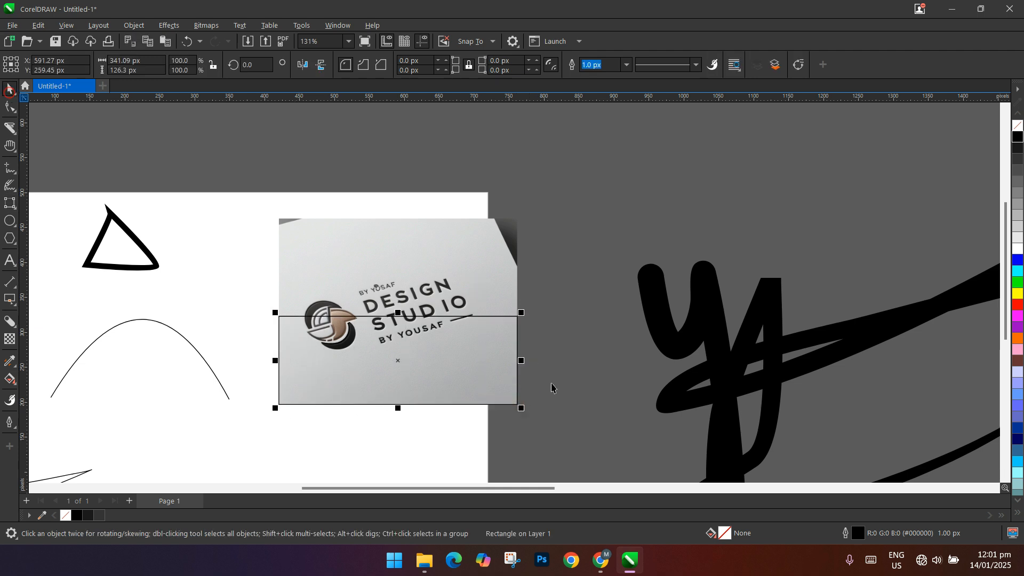
pyautogui.moveTo(393, 360); pyautogui.dragTo(396, 263)
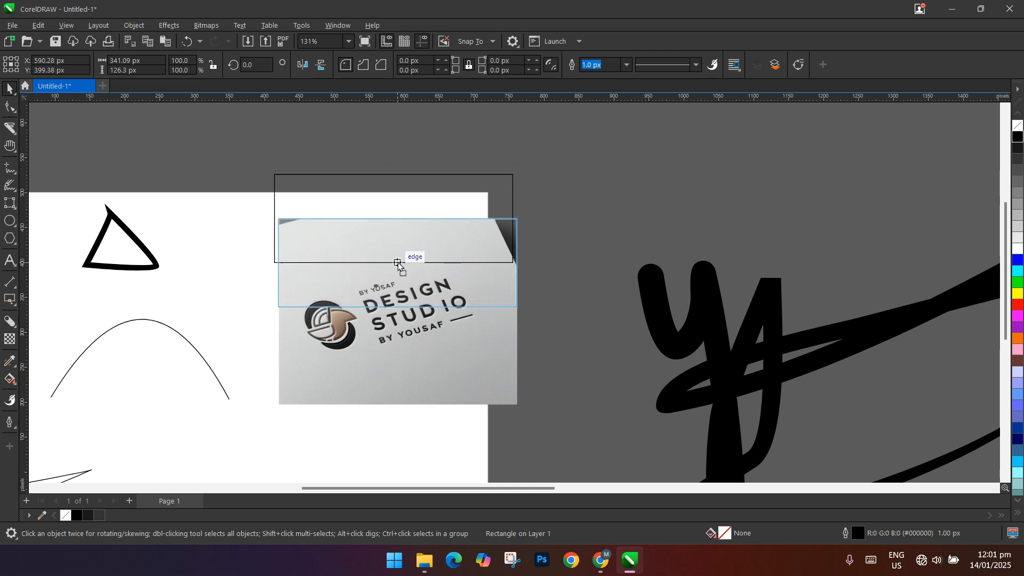
pyautogui.press('Delete')
# Draw an ellipse about 709 × 381 px with the Ellipse tool in the empty area below the page.
pyautogui.scroll(-1, 198, 240)
pyautogui.moveTo(96, 258); pyautogui.dragTo(209, 212)
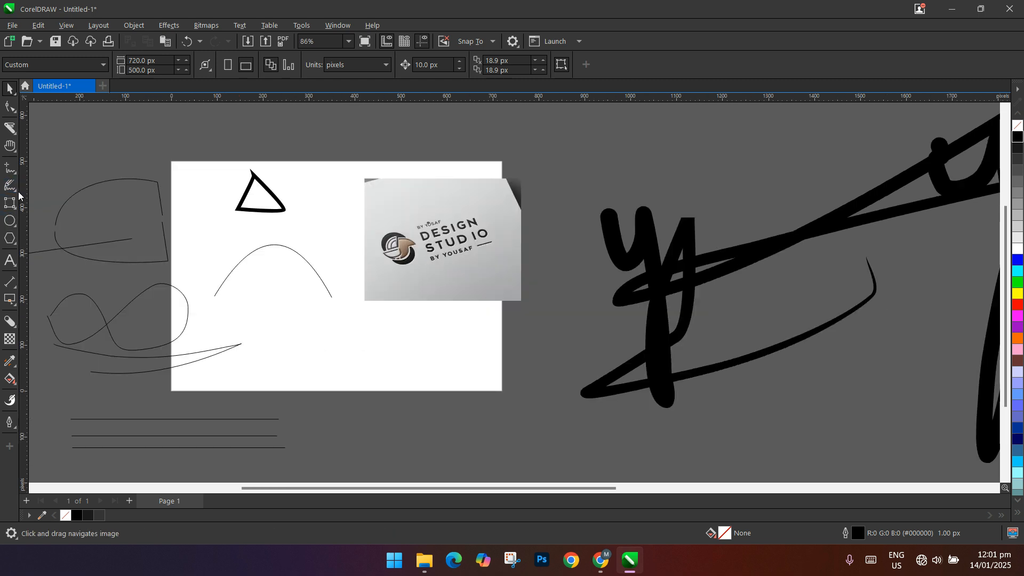
pyautogui.click(14, 211)
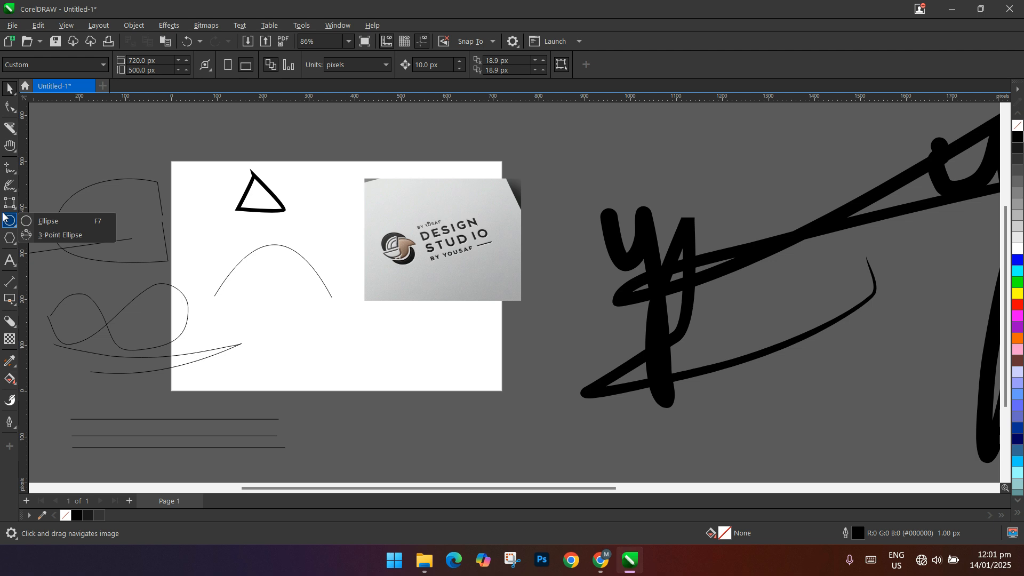
pyautogui.click(4, 217)
pyautogui.scroll(-4, 83, 210)
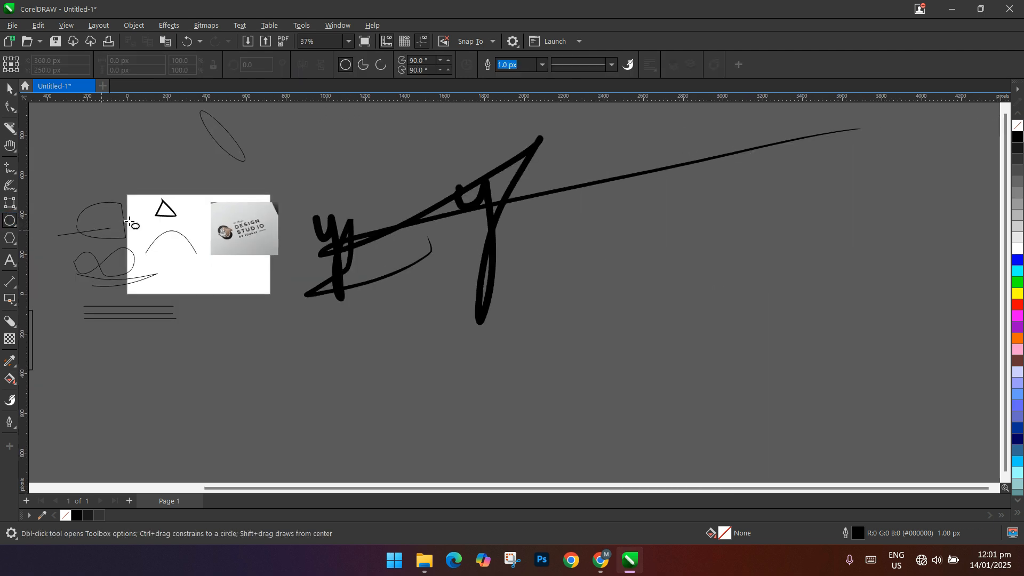
pyautogui.moveTo(227, 315); pyautogui.dragTo(368, 392)
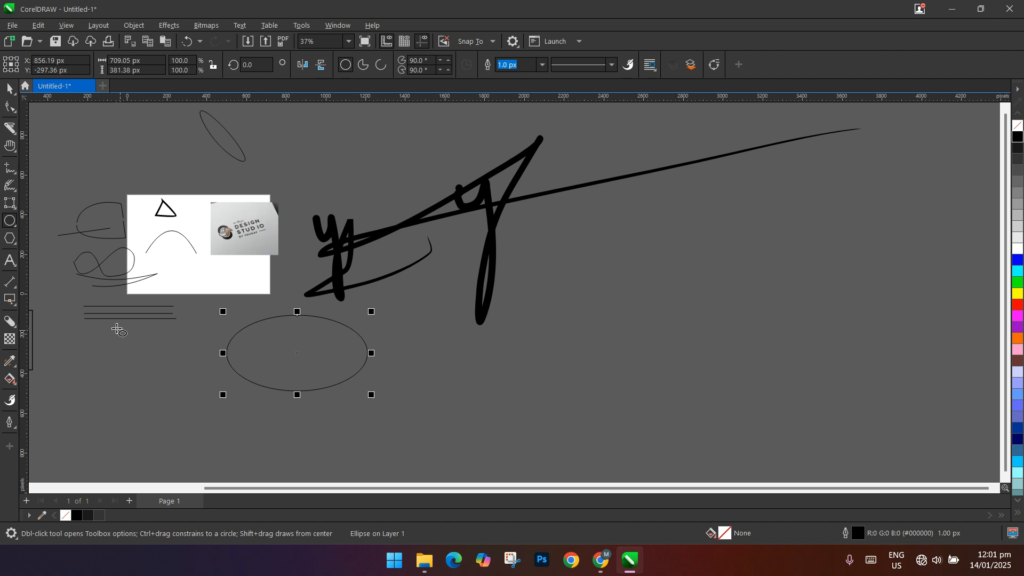
# Draw a circle about 666 px in diameter above the sketched curves and a flat ellipse about 301 × 64 px inside it.
pyautogui.click(140, 318)
pyautogui.moveTo(131, 284); pyautogui.dragTo(444, 341)
pyautogui.moveTo(275, 130); pyautogui.dragTo(407, 235)
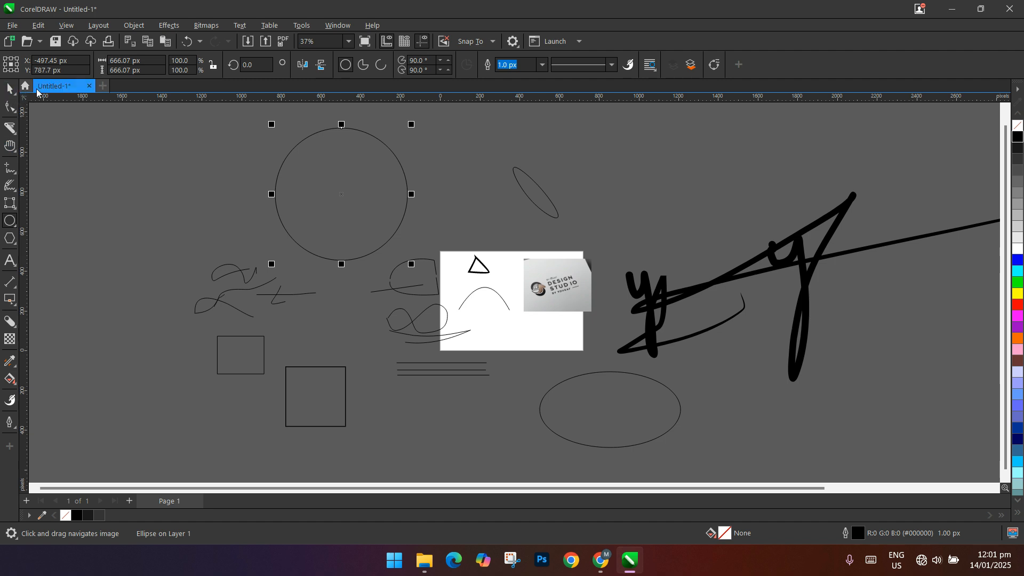
pyautogui.moveTo(345, 198); pyautogui.dragTo(278, 177)
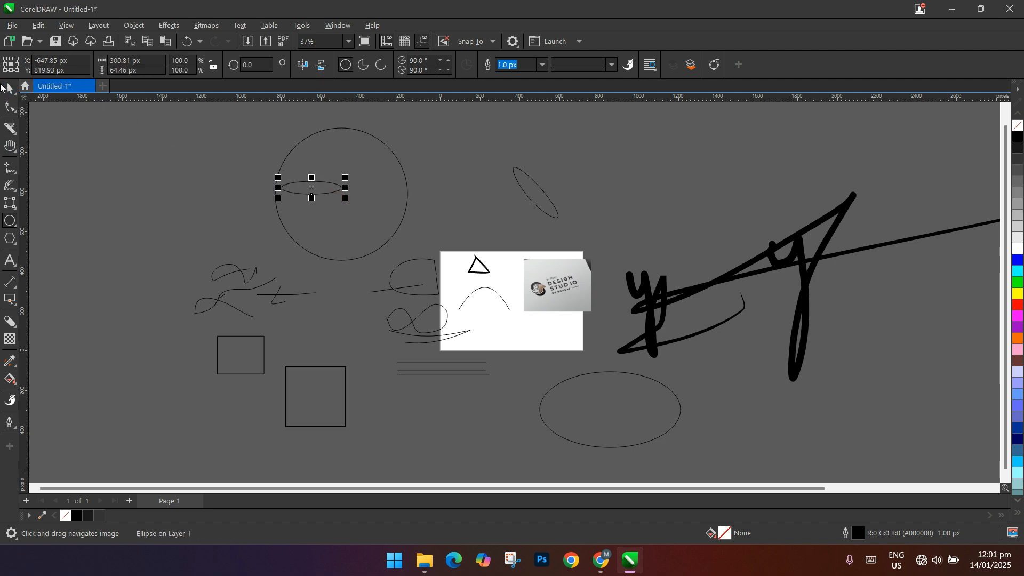
# Draw a five-sided polygon about 473 × 423 px beside the large circle and a five-pointed star about 301 × 355 px next to it.
pyautogui.click(11, 238)
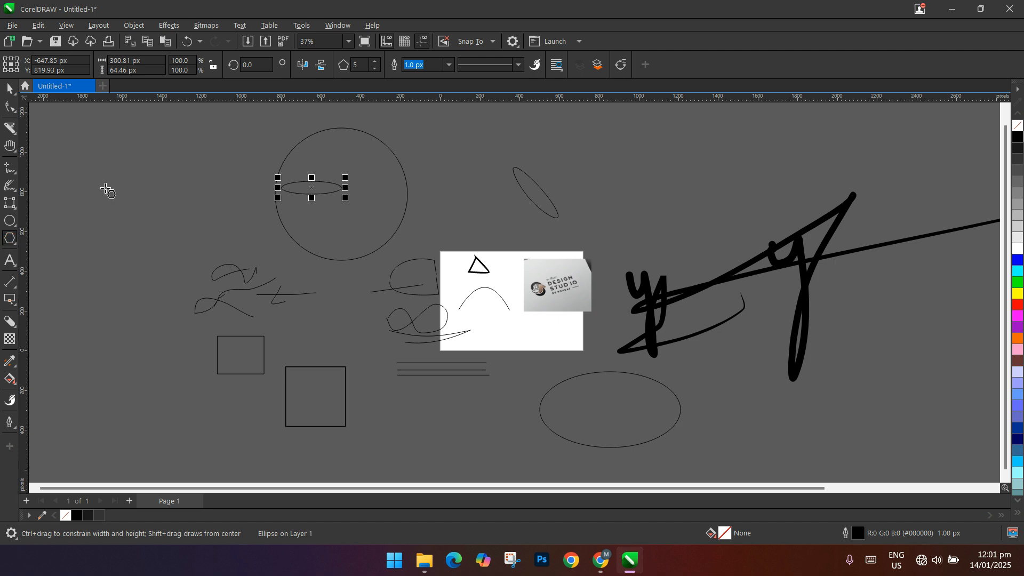
pyautogui.moveTo(158, 143); pyautogui.dragTo(255, 235)
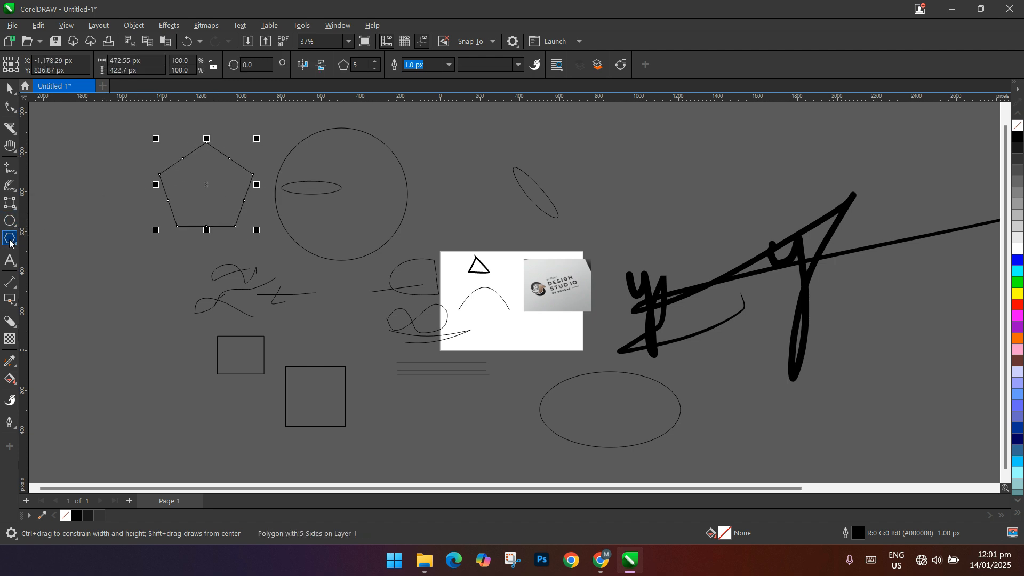
pyautogui.click(11, 245)
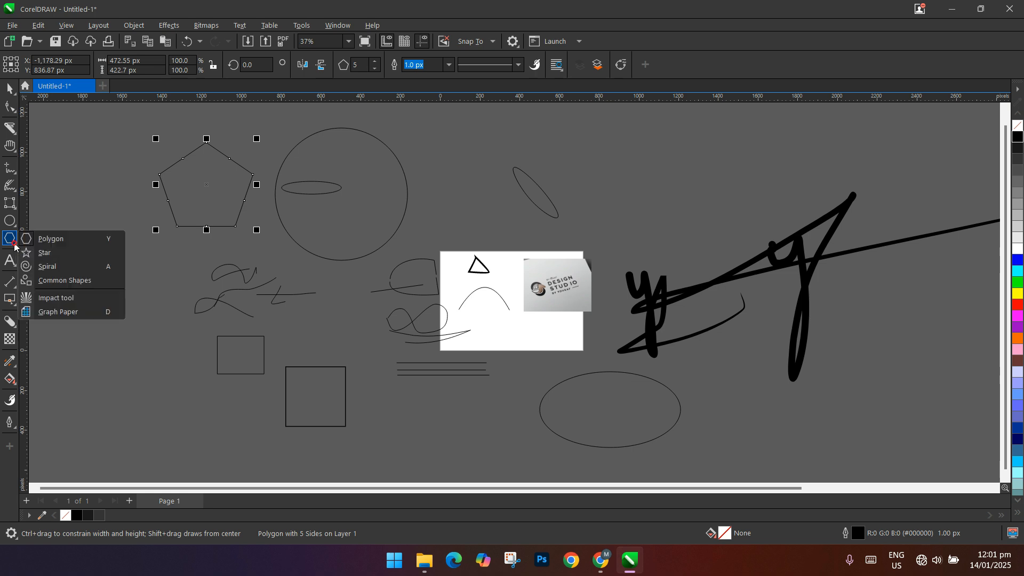
pyautogui.click(50, 253)
pyautogui.moveTo(61, 193); pyautogui.dragTo(128, 270)
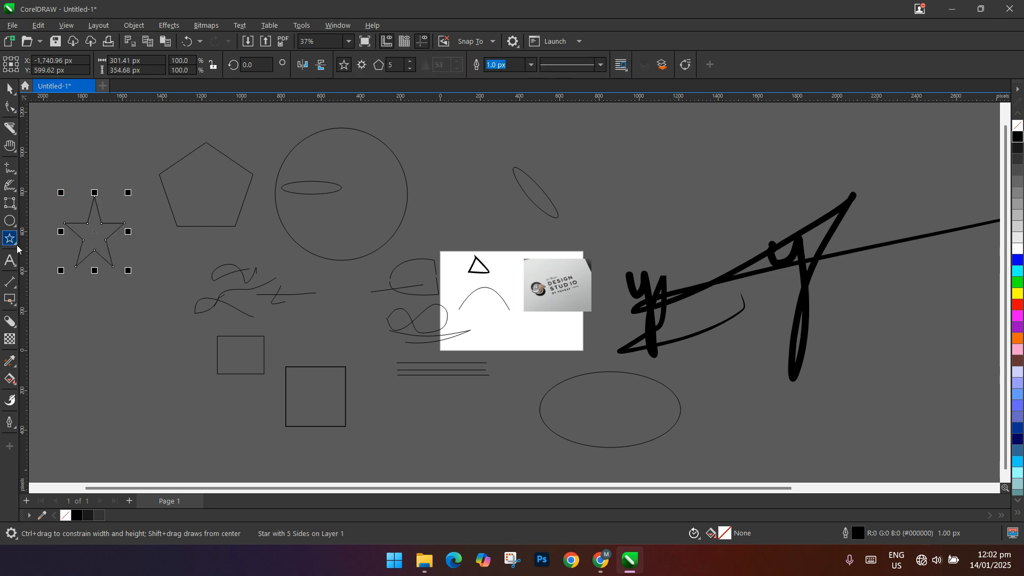
# Move the star up beside the pentagon with the Pick tool.
pyautogui.click(17, 248)
pyautogui.click(10, 89)
pyautogui.moveTo(97, 239); pyautogui.dragTo(113, 199)
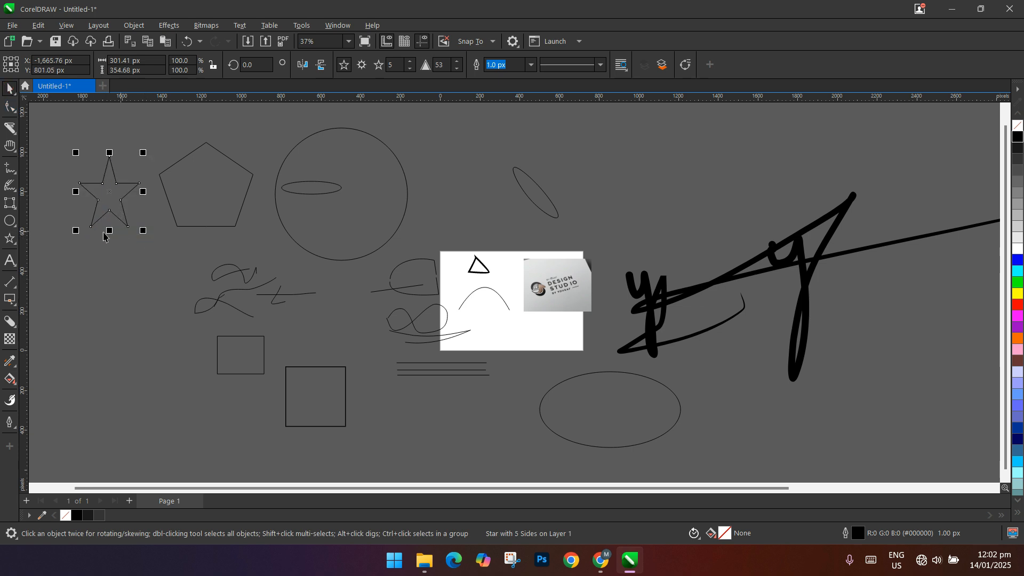
# Draw a larger five-pointed star about 473 × 449 px below the first star and move it over the first one.
pyautogui.click(10, 239)
pyautogui.moveTo(84, 259); pyautogui.dragTo(186, 351)
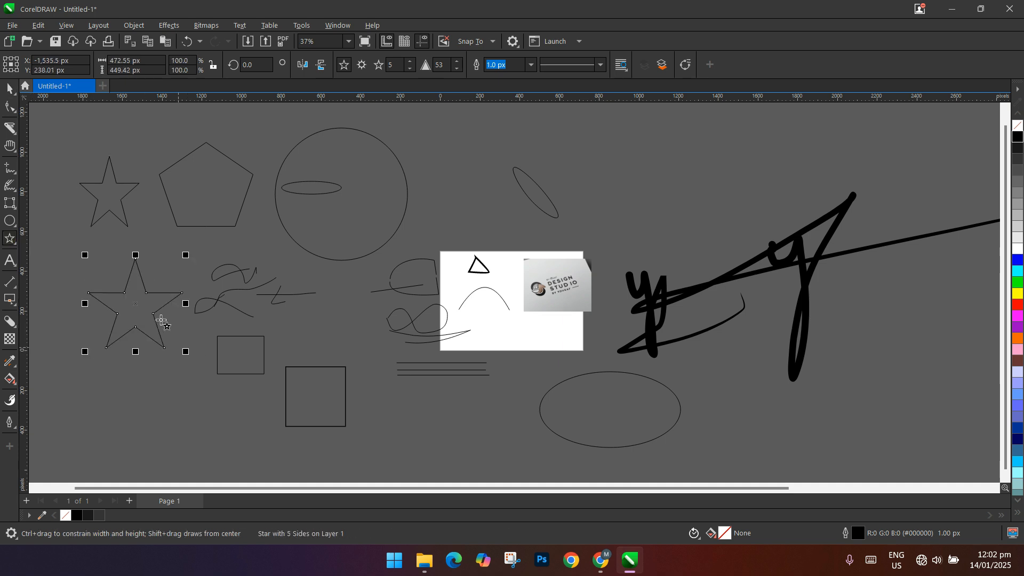
pyautogui.moveTo(133, 307)
pyautogui.mouseDown()
pyautogui.moveTo(94, 177)
pyautogui.moveTo(100, 183)
pyautogui.mouseUp()
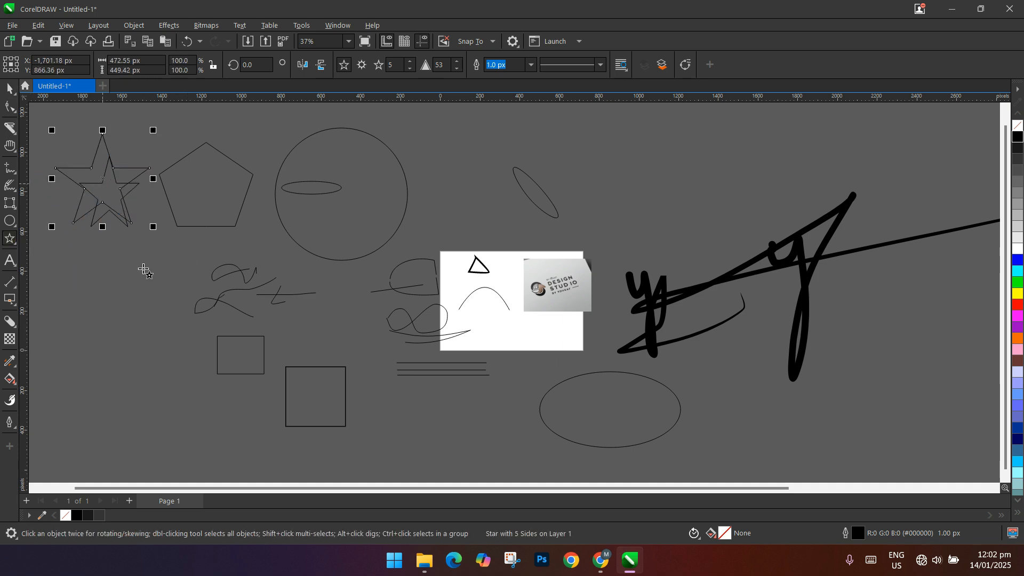
# Draw two four-revolution spirals below the page, the second about 784 × 631 px, and move the second one below the ellipse.
pyautogui.click(16, 246)
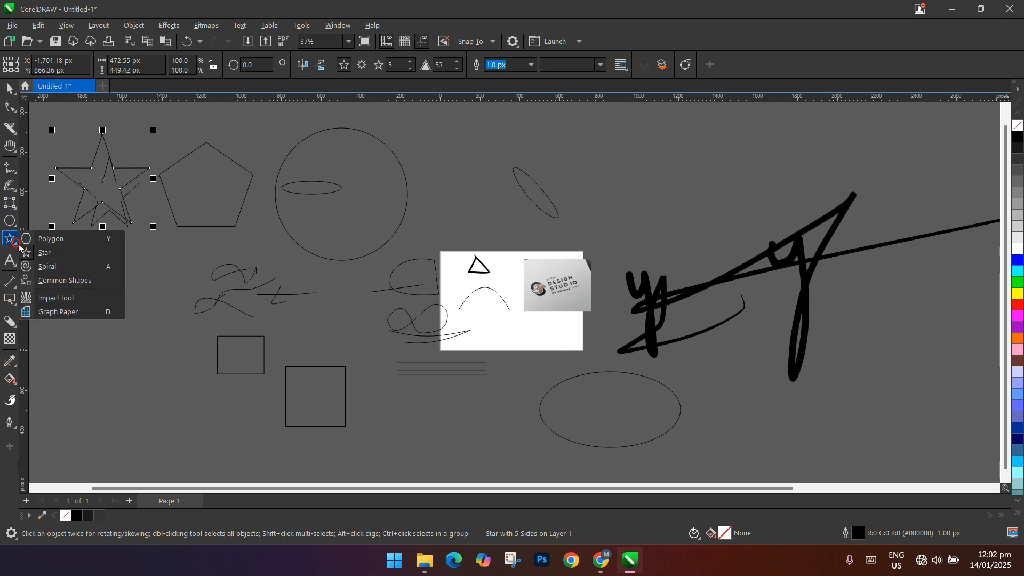
pyautogui.click(57, 267)
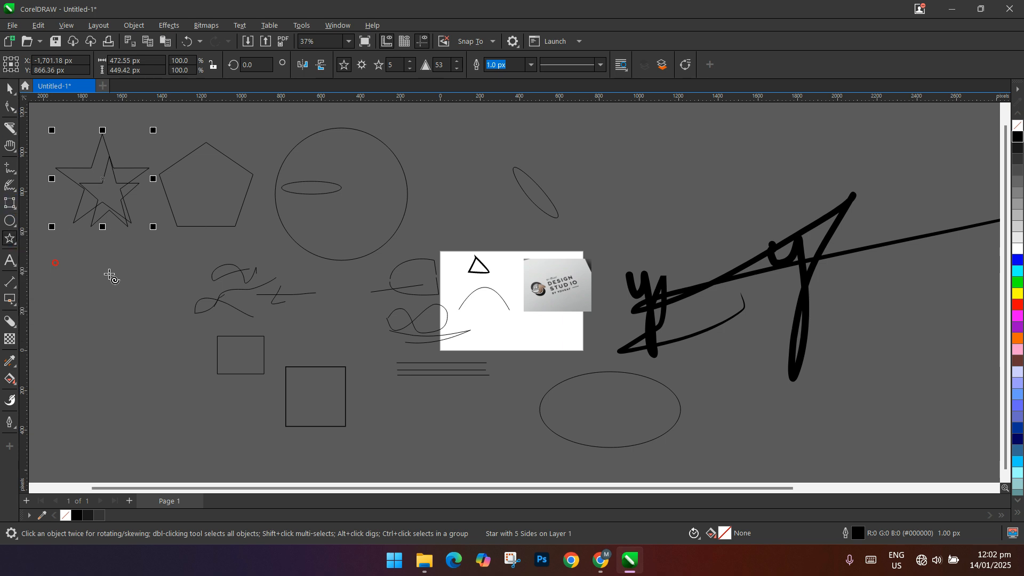
pyautogui.moveTo(438, 270); pyautogui.dragTo(228, 121)
pyautogui.moveTo(389, 247)
pyautogui.mouseDown()
pyautogui.moveTo(389, 257)
pyautogui.moveTo(400, 229)
pyautogui.moveTo(374, 293)
pyautogui.moveTo(266, 291)
pyautogui.mouseUp()
pyautogui.moveTo(185, 273); pyautogui.dragTo(342, 399)
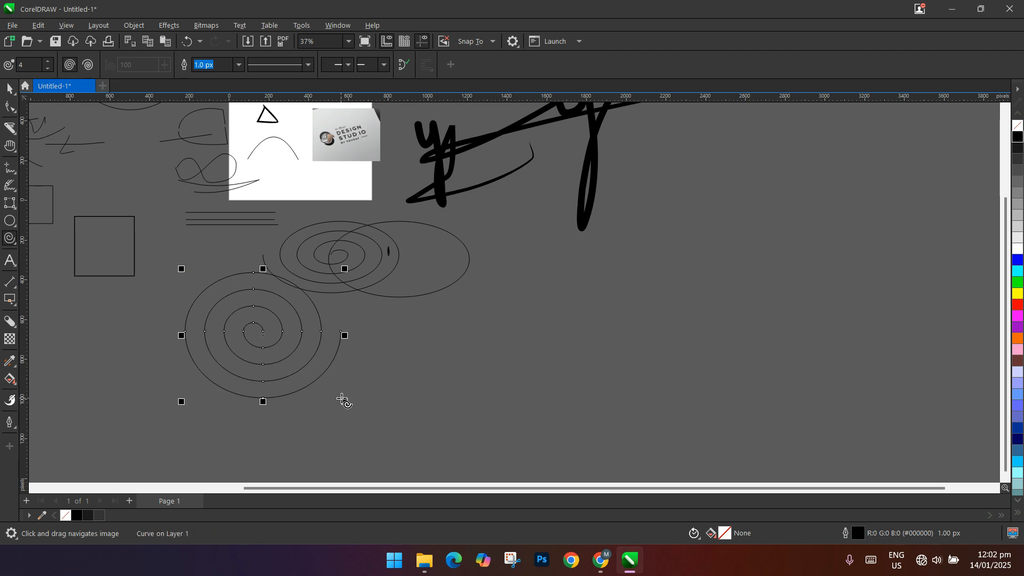
pyautogui.moveTo(262, 337); pyautogui.dragTo(485, 366)
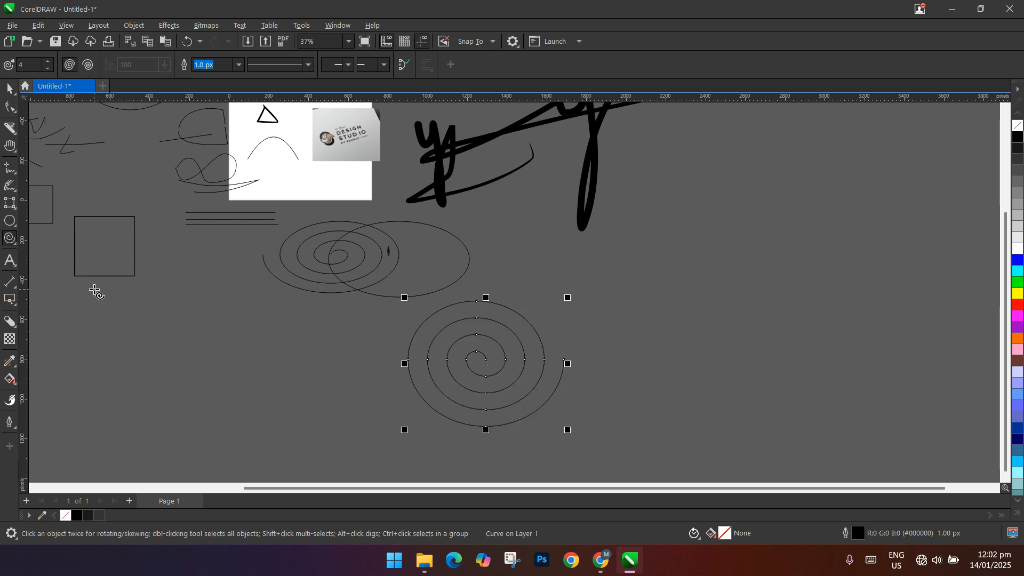
# Draw two overlapping Common Shapes parallelograms below the large square, about 588 × 317 px and 438 × 419 px.
pyautogui.click(17, 246)
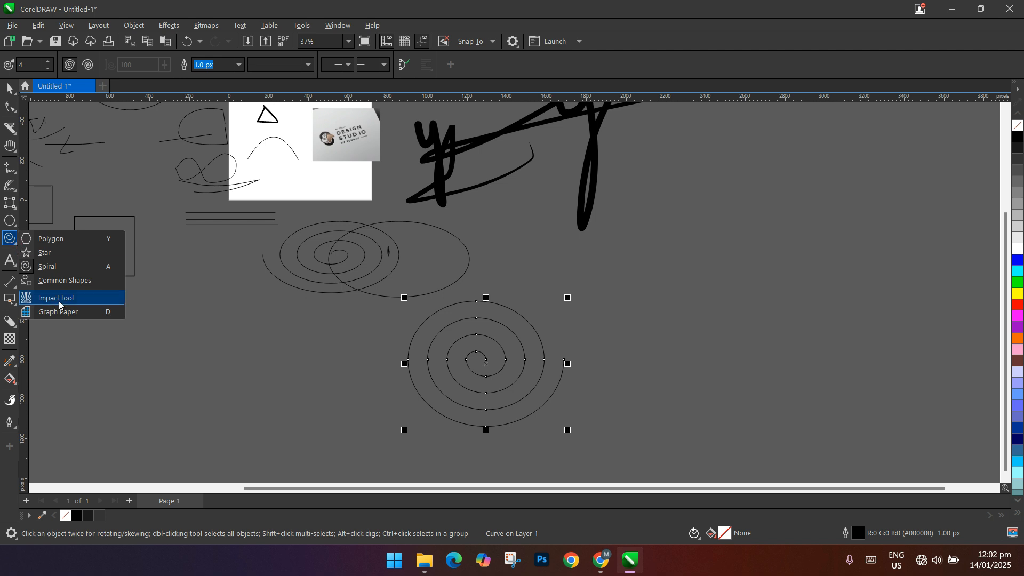
pyautogui.click(58, 281)
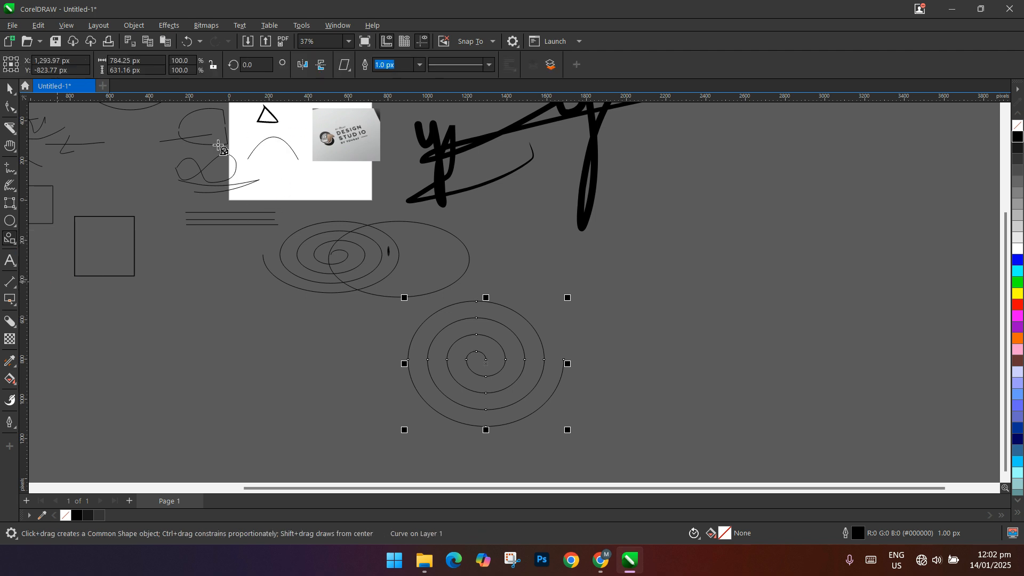
pyautogui.moveTo(109, 311); pyautogui.dragTo(228, 378)
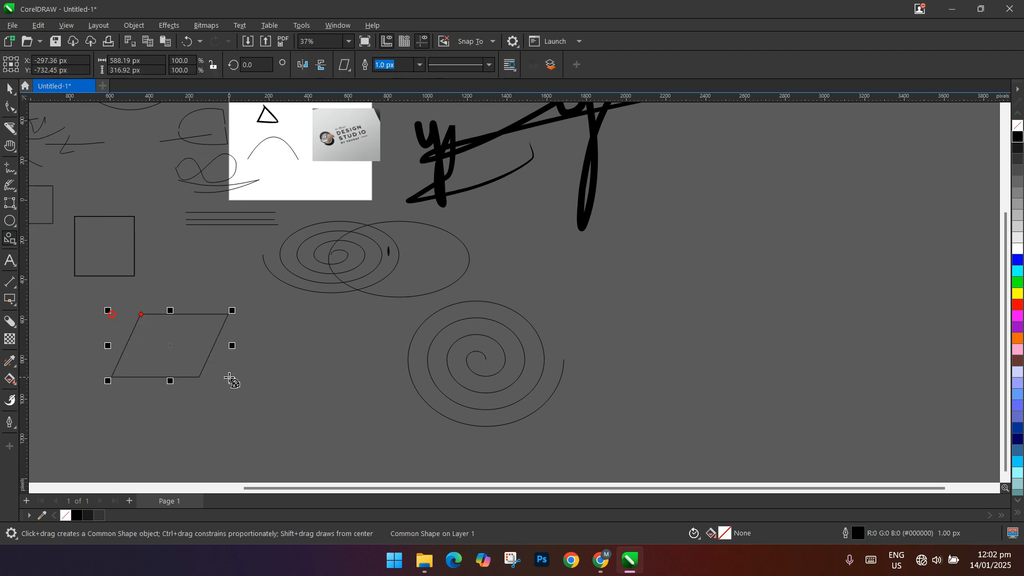
pyautogui.moveTo(276, 299); pyautogui.dragTo(185, 387)
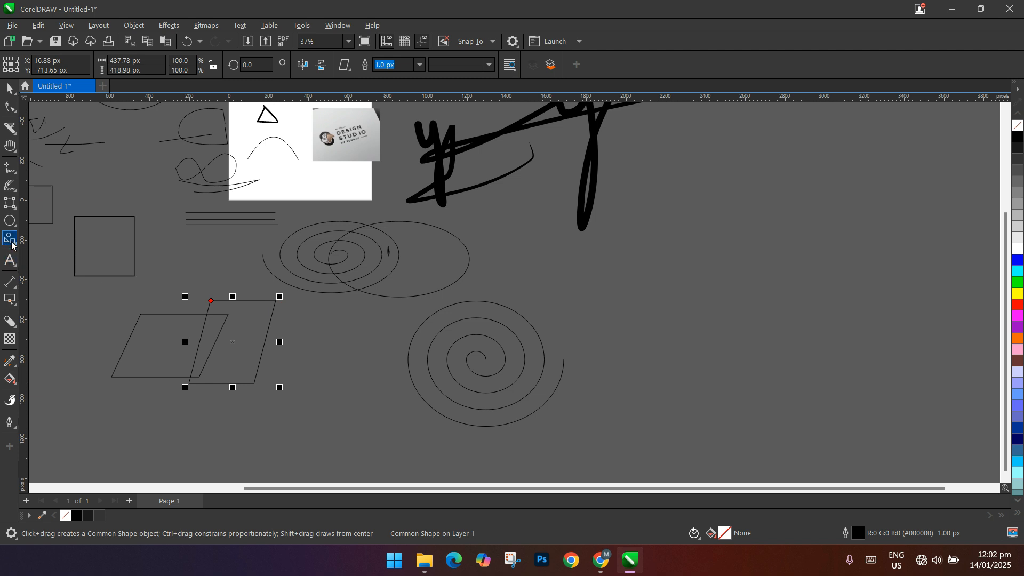
# Add the artistic text "9u9ju98" in the empty area above the page.
pyautogui.click(11, 261)
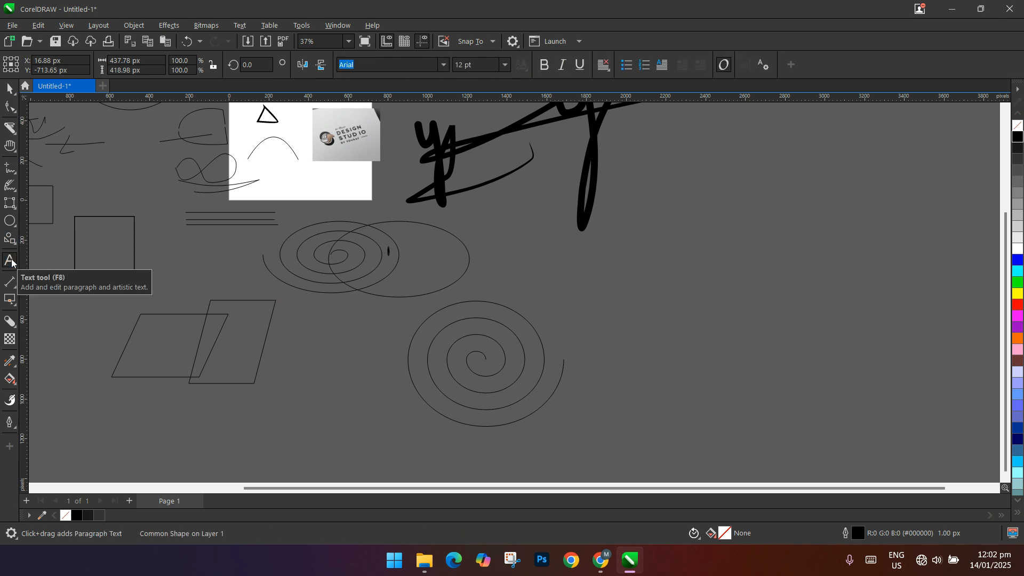
pyautogui.scroll(-4, 247, 263)
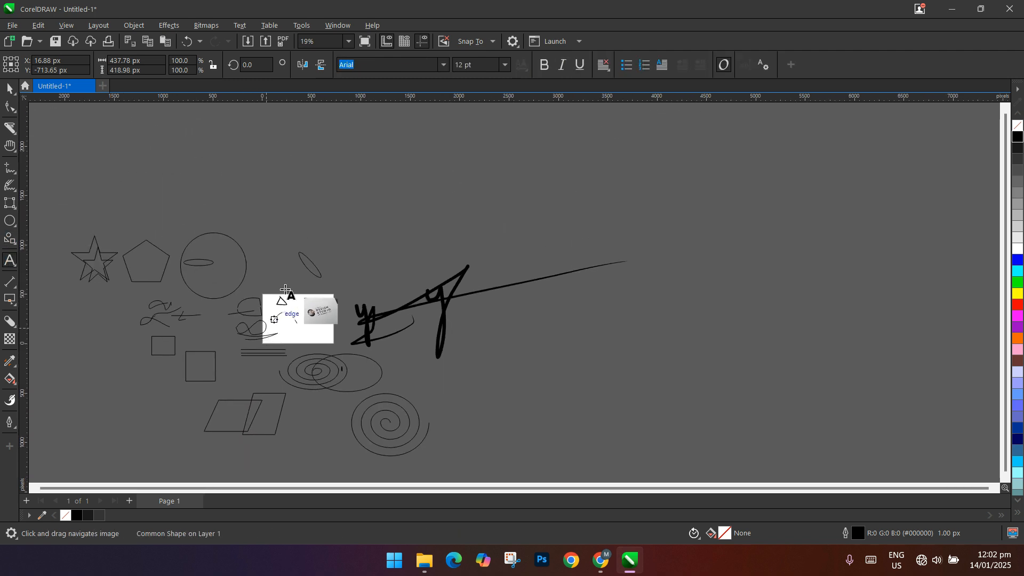
pyautogui.click(296, 209)
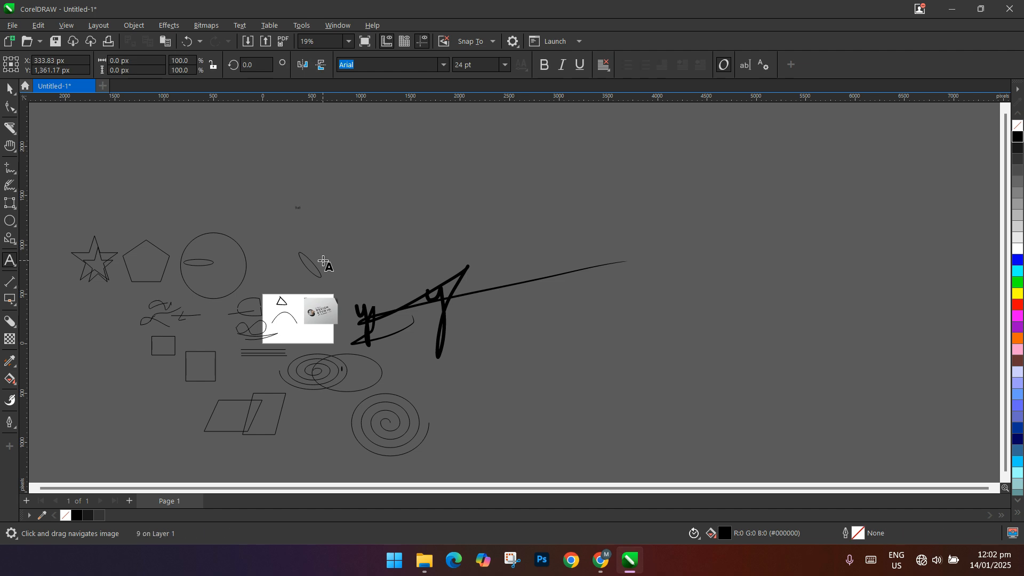
pyautogui.scroll(5, 318, 233)
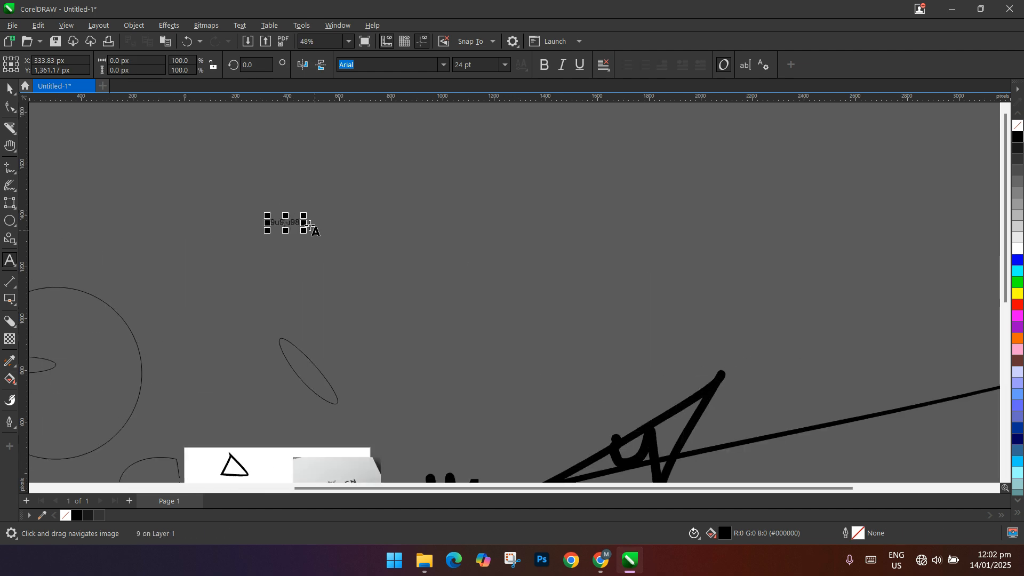
# Try to set the font size of the text "9u9ju98" to 72 pt.
pyautogui.click(505, 64)
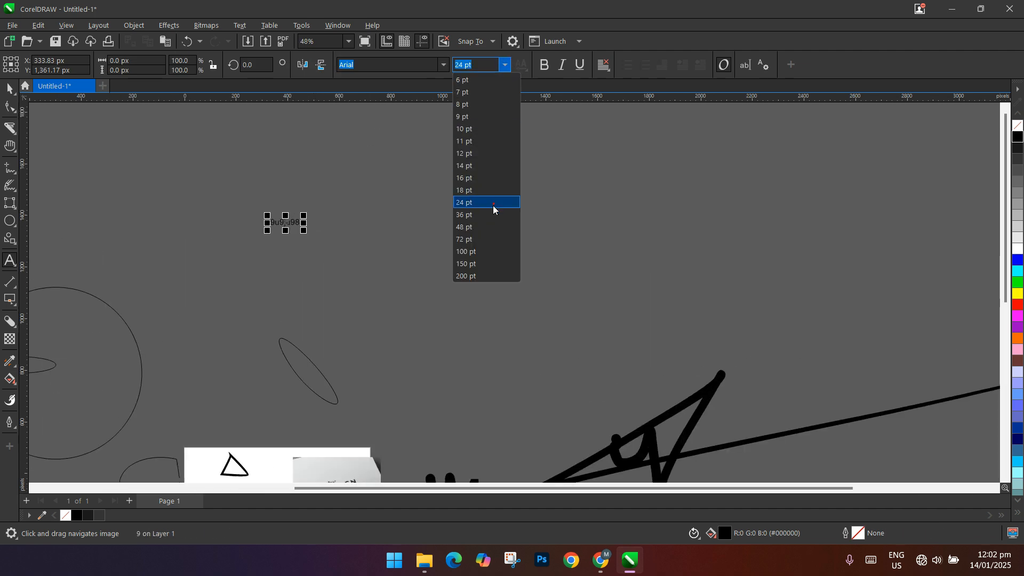
pyautogui.click(469, 239)
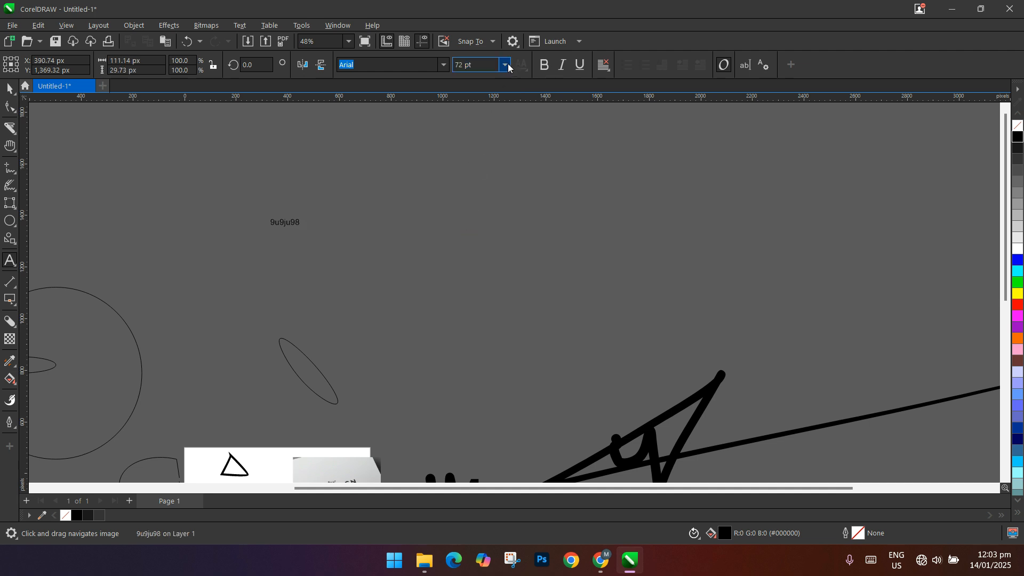
pyautogui.click(298, 224)
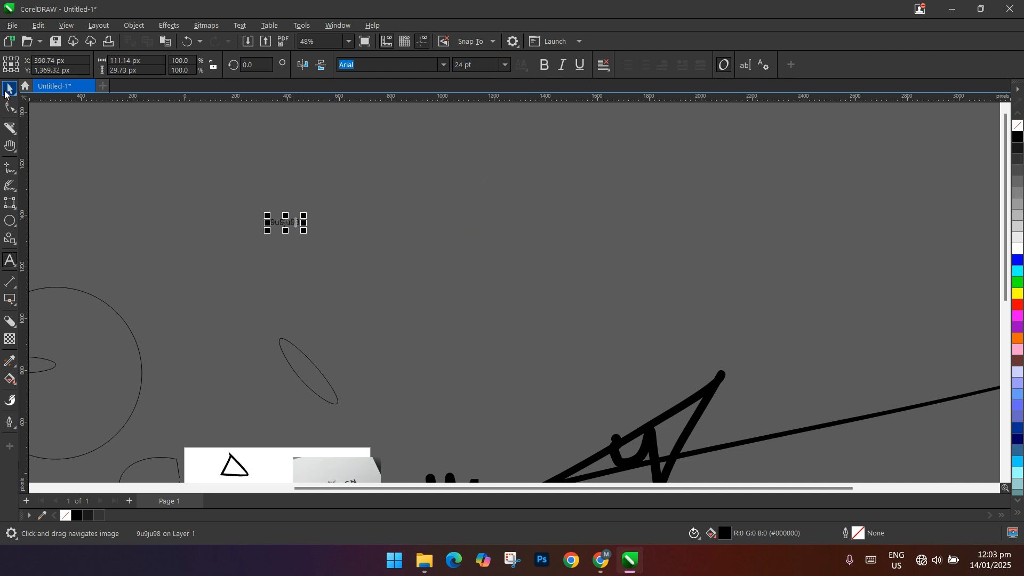
# Set the text's font to Babyola and scale the text up to about 778 × 357 px.
pyautogui.click(443, 65)
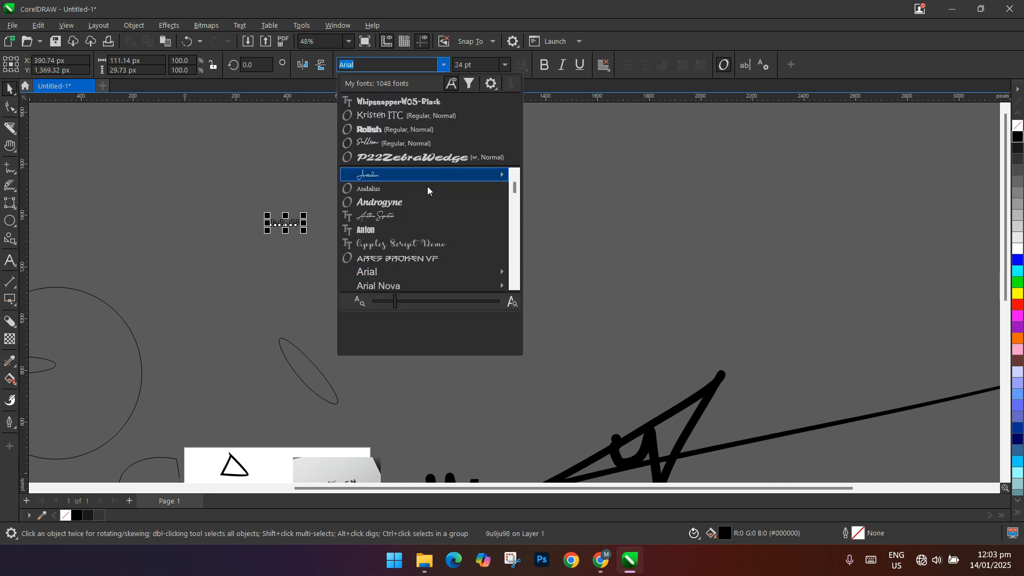
pyautogui.scroll(-5, 428, 229)
pyautogui.click(420, 197)
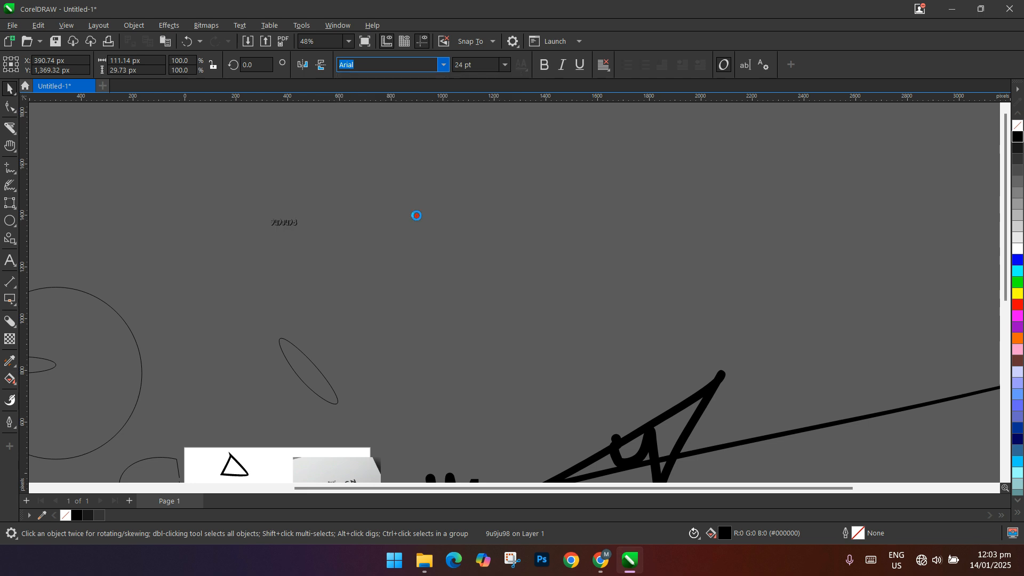
pyautogui.moveTo(299, 216); pyautogui.dragTo(477, 113)
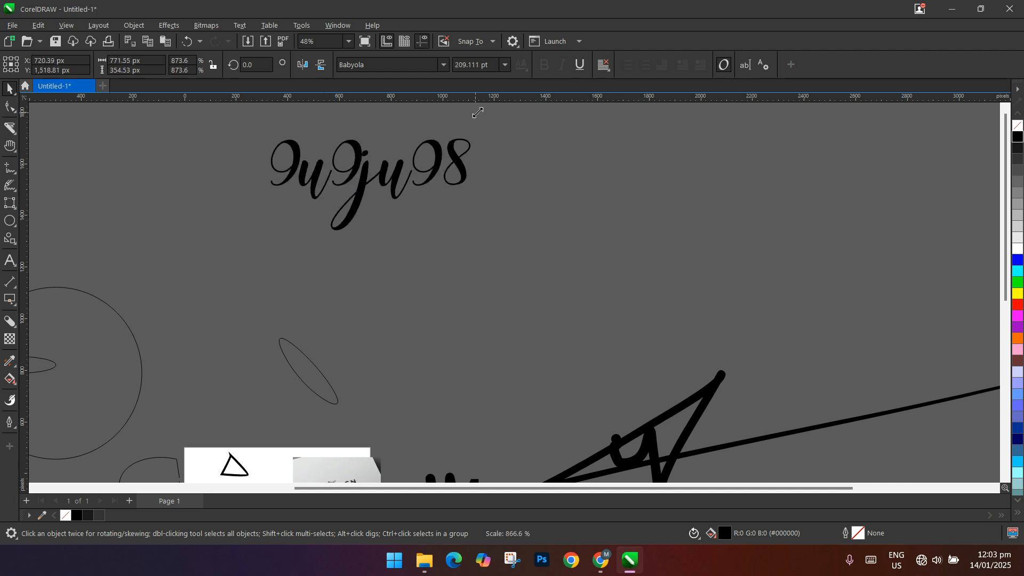
# Set the font size of the text "9u9ju98" to 30 pt and deselect it.
pyautogui.click(417, 169)
pyautogui.click(387, 181)
pyautogui.click(486, 65)
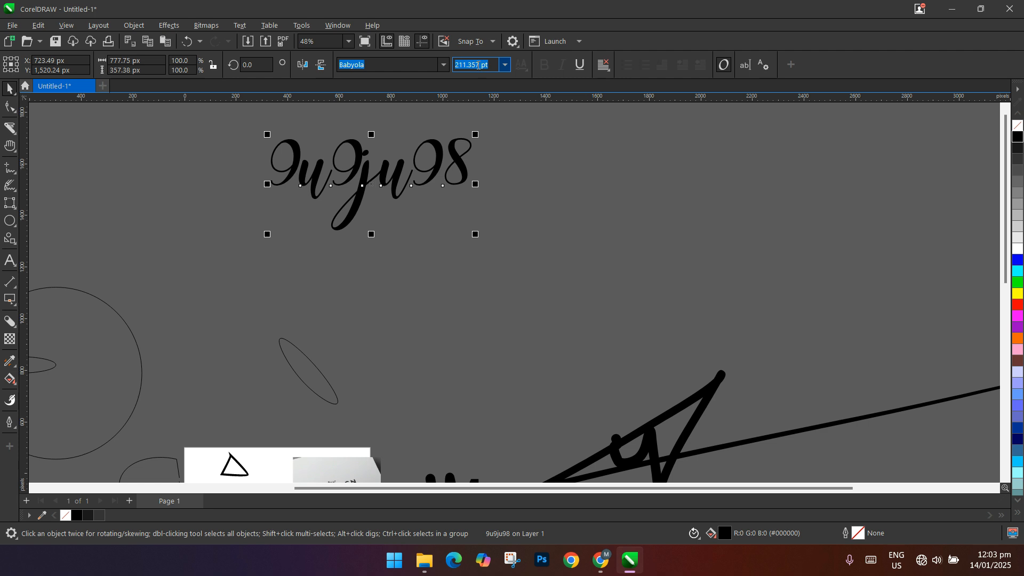
pyautogui.write('30')
pyautogui.press('Return')
pyautogui.click(540, 168)
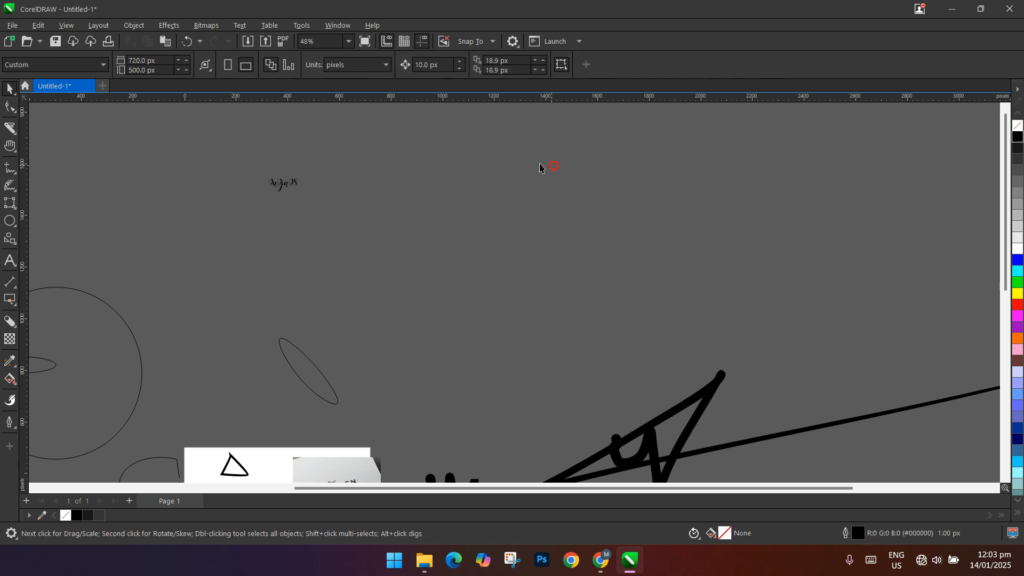
# Scale the text "9u9ju98" up to about 695 × 319 px and move it slightly to the left.
pyautogui.click(291, 185)
pyautogui.moveTo(300, 198); pyautogui.dragTo(464, 264)
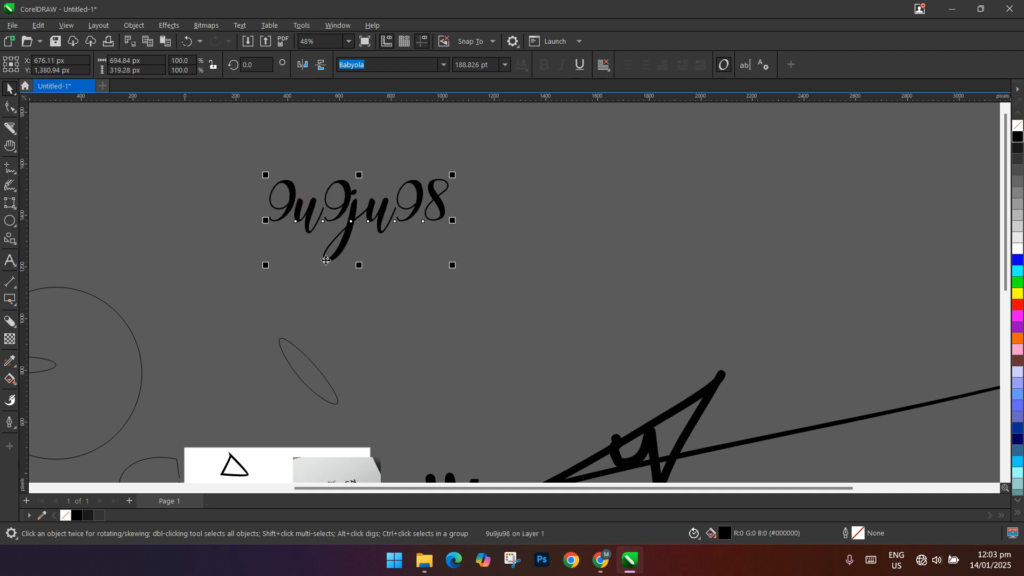
pyautogui.press('Escape')
pyautogui.moveTo(352, 216); pyautogui.dragTo(314, 212)
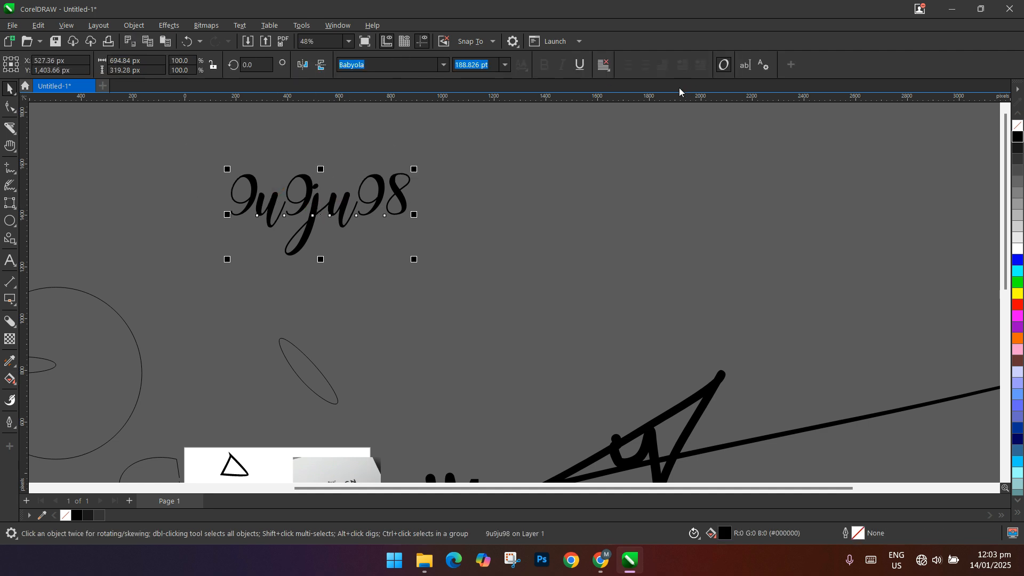
# Underline the text "9u9ju98" and remove the underline again.
pyautogui.click(577, 69)
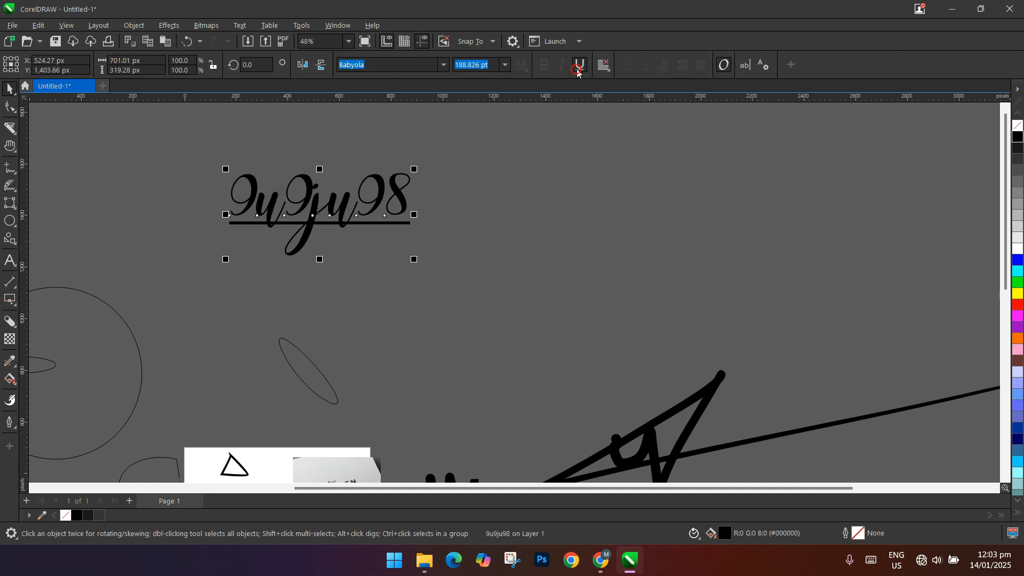
pyautogui.click(583, 68)
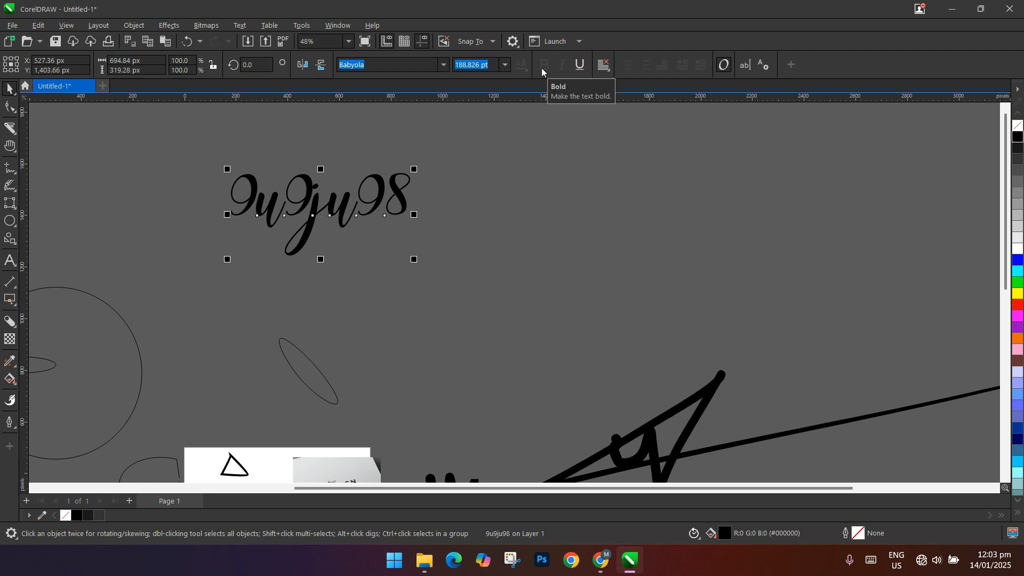
# Set the font of the text "9u9ju98" to Bahnschrift and toggle its bold style on and off.
pyautogui.click(444, 65)
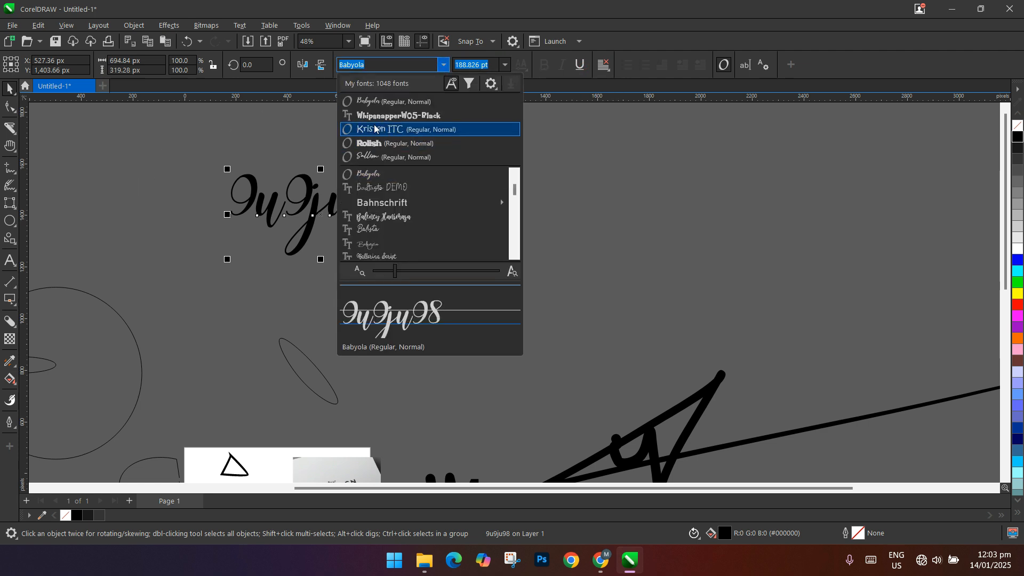
pyautogui.scroll(1, 374, 213)
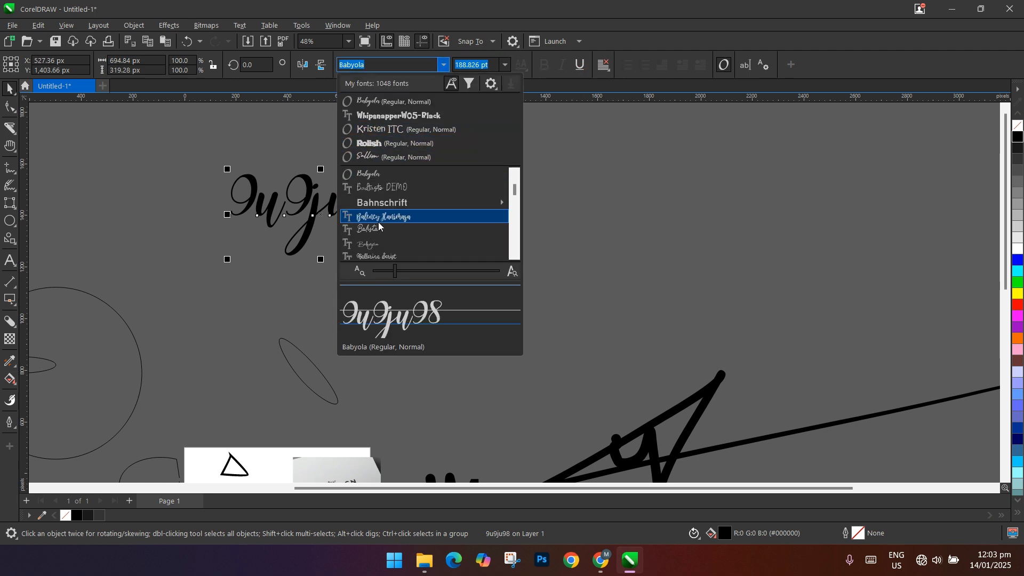
pyautogui.click(381, 245)
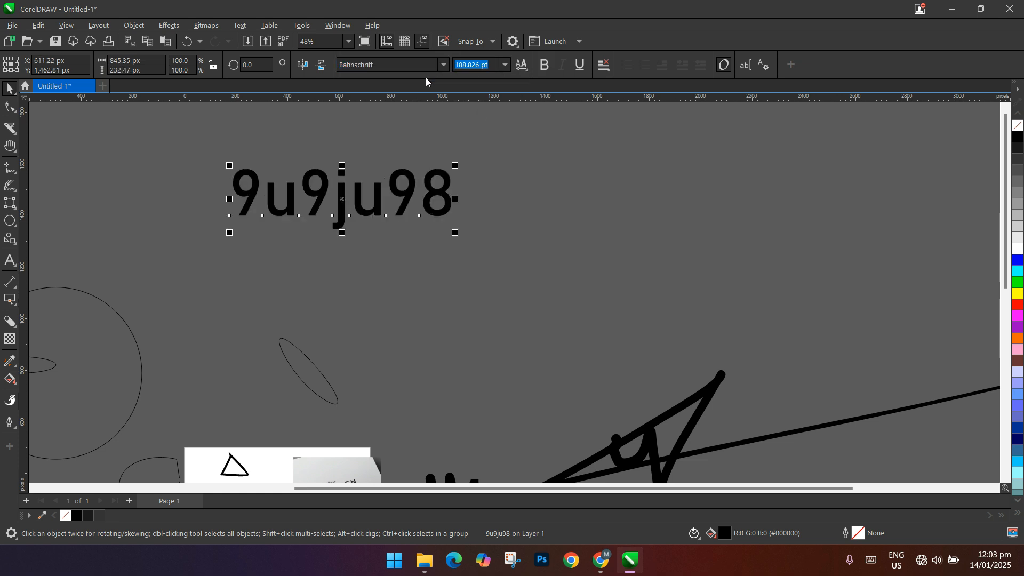
pyautogui.click(545, 70)
pyautogui.click(544, 66)
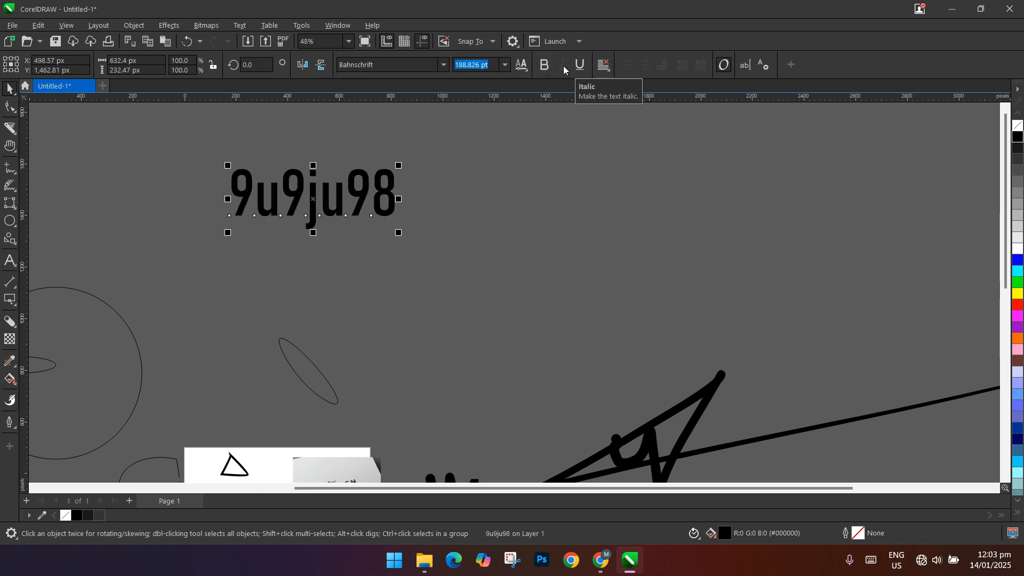
# Set the font of the text "9u9ju98" to Bahnschrift (Regular, Normal) and move it slightly up and to the right.
pyautogui.click(504, 65)
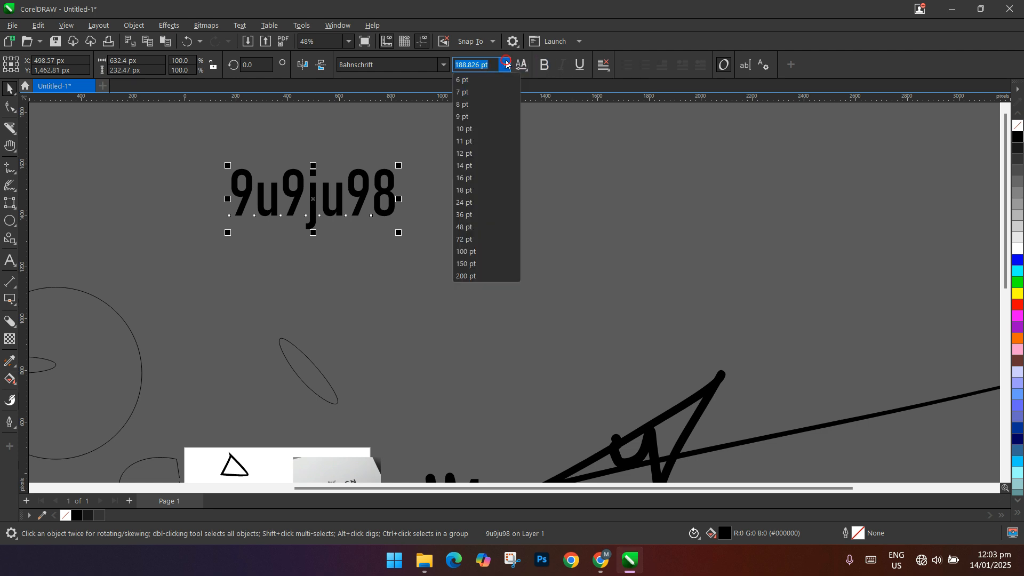
pyautogui.click(438, 64)
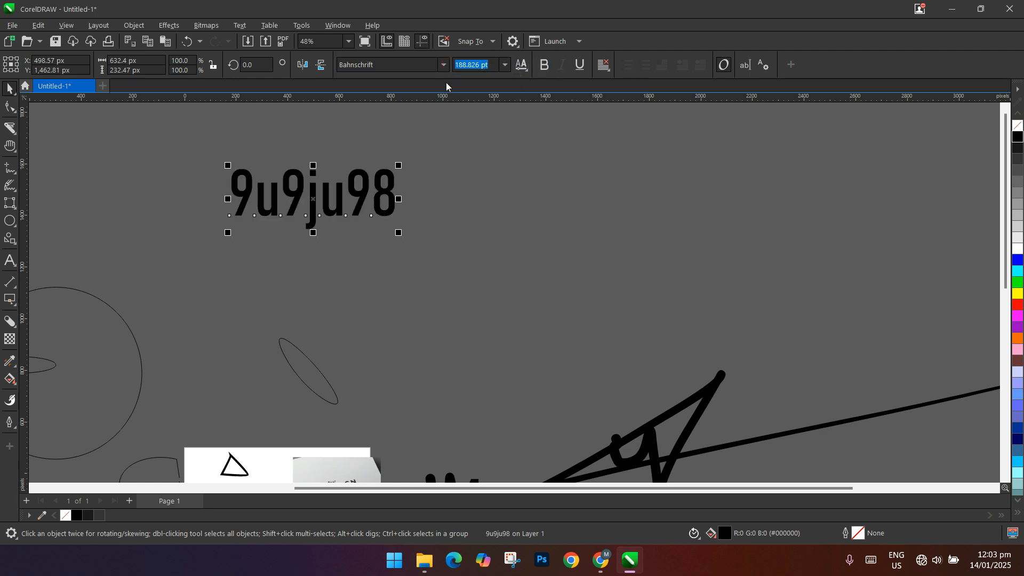
pyautogui.click(443, 64)
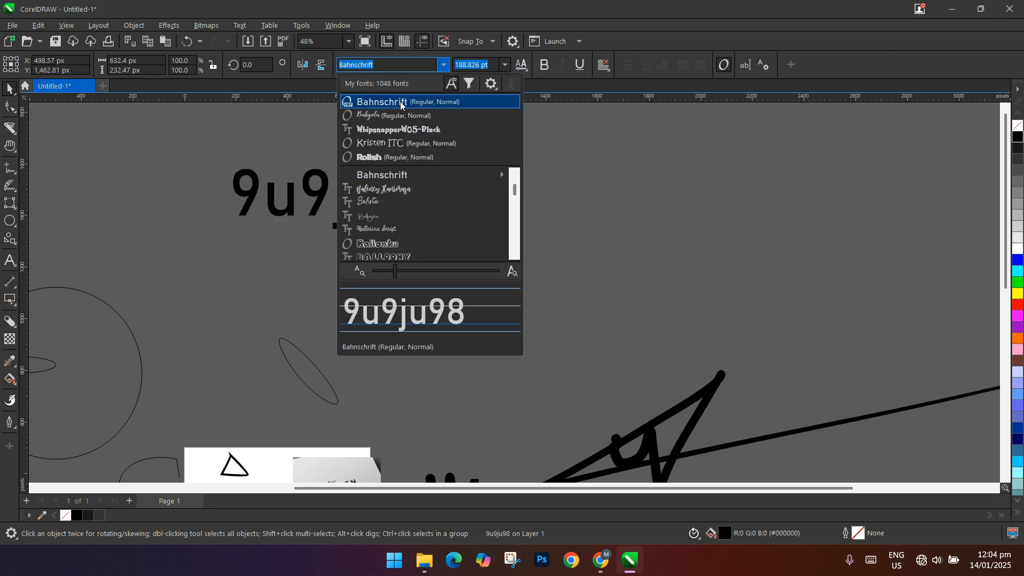
pyautogui.click(400, 102)
pyautogui.moveTo(414, 203); pyautogui.dragTo(452, 180)
pyautogui.click(450, 242)
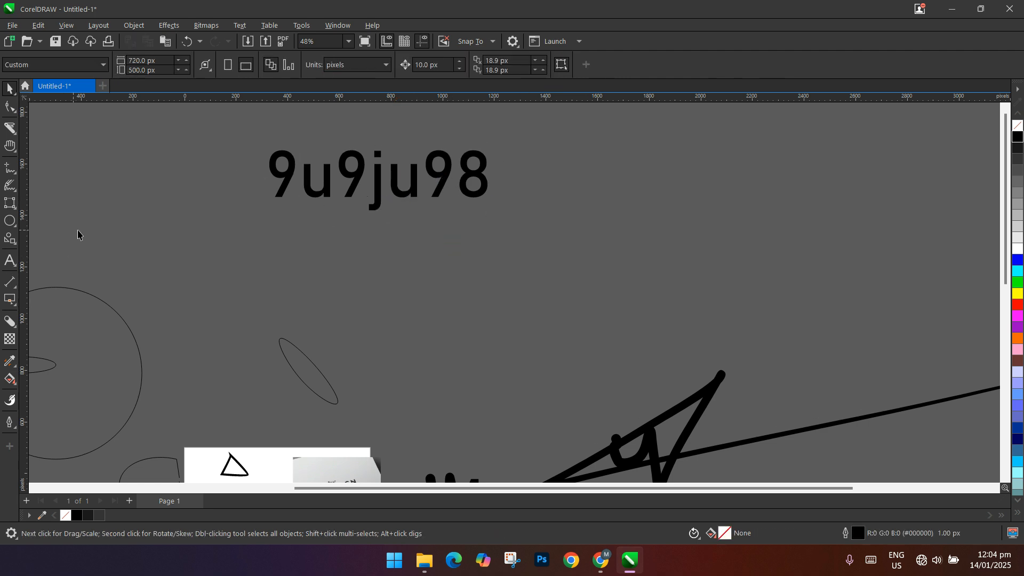
# Try grey, green and red fills on the text "9u9ju98", ending with orange (#FF6633).
pyautogui.scroll(-1, 451, 160)
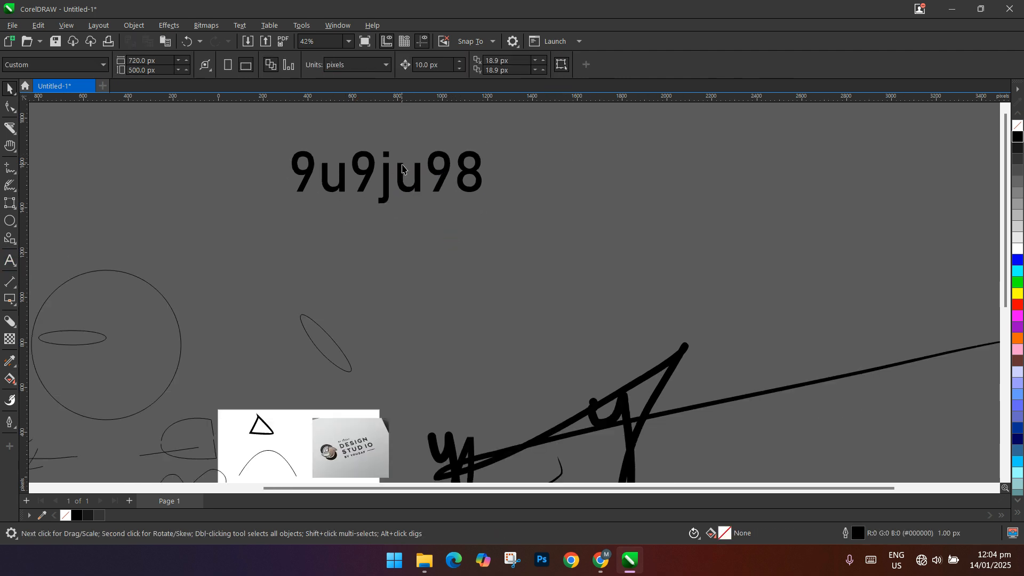
pyautogui.scroll(4, 402, 169)
pyautogui.click(379, 227)
pyautogui.scroll(-8, 379, 227)
pyautogui.scroll(7, 389, 282)
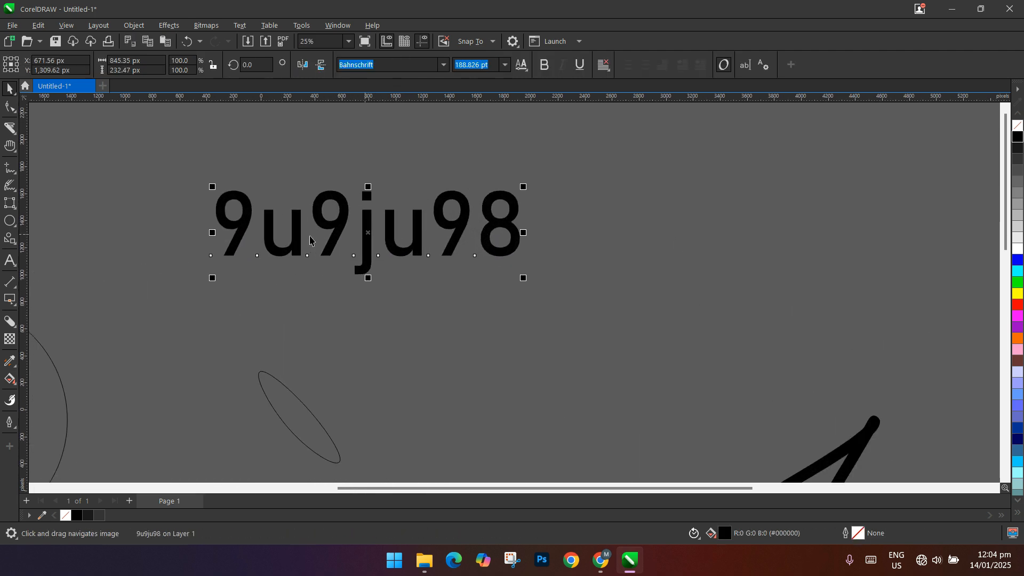
pyautogui.click(1017, 149)
pyautogui.click(1017, 182)
pyautogui.click(1017, 209)
pyautogui.click(1017, 282)
pyautogui.click(1017, 304)
pyautogui.scroll(-1, 987, 366)
pyautogui.scroll(-5, 1019, 415)
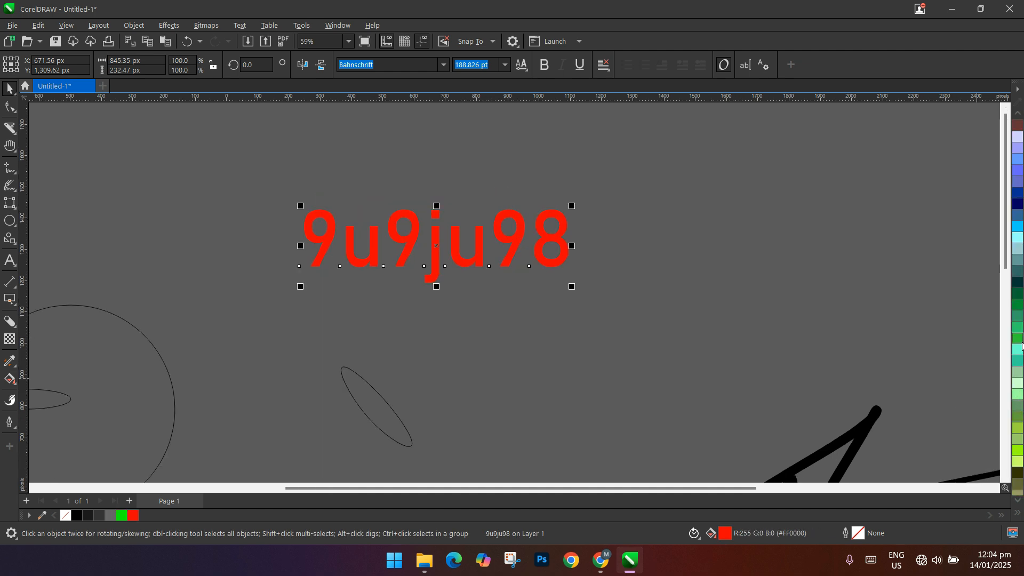
pyautogui.click(1016, 362)
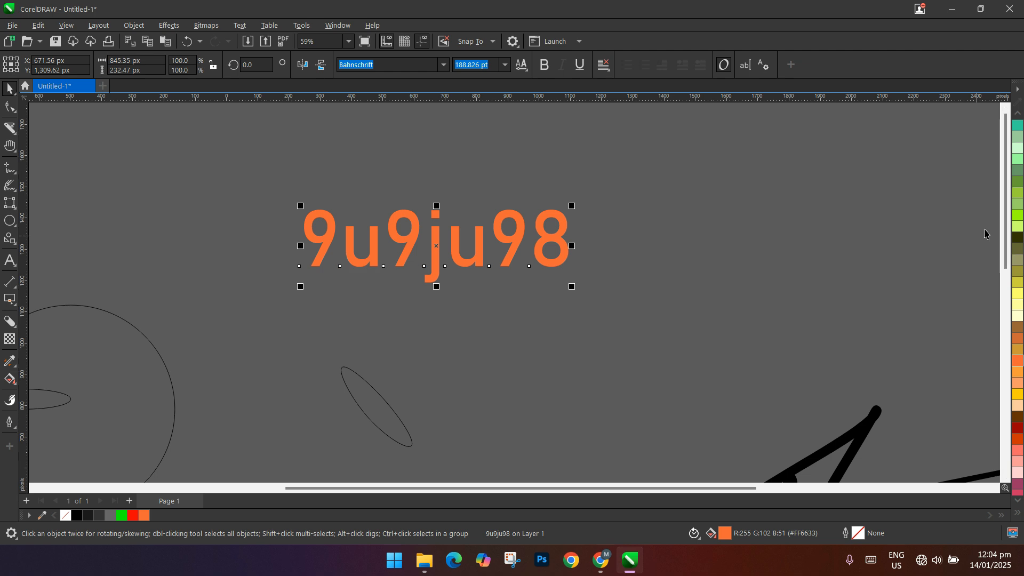
# Fill the text "9u9ju98" with the bright green shade (#43FF0F) from the Moon Green swatch's variations and deselect it.
pyautogui.click(1017, 228)
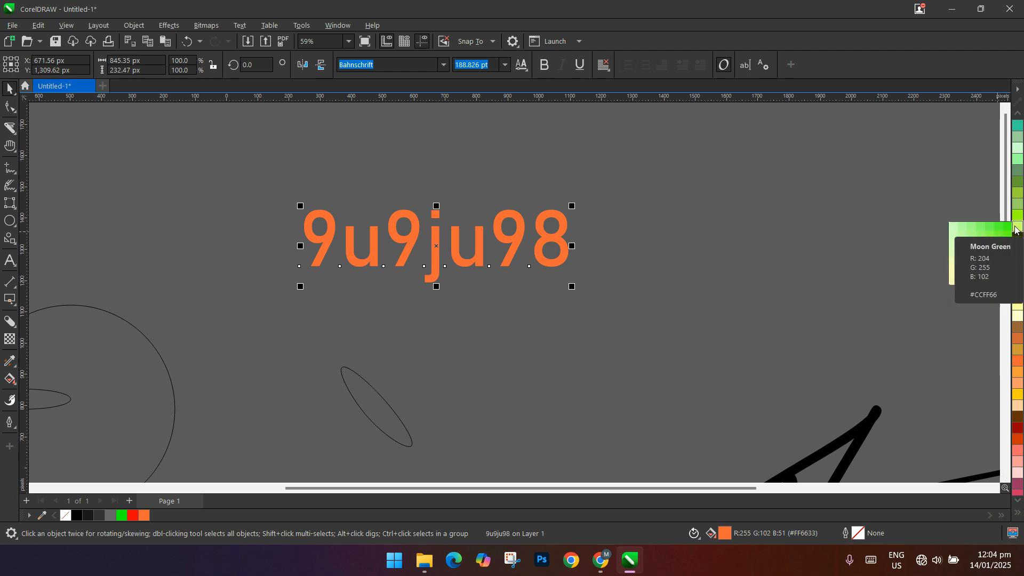
pyautogui.click(955, 231)
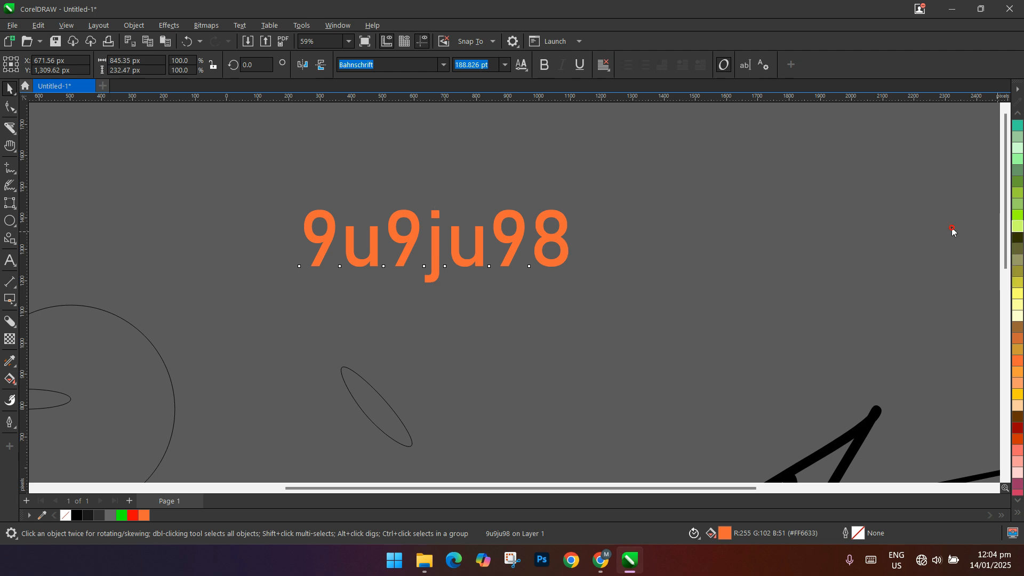
pyautogui.click(1016, 228)
pyautogui.click(1007, 231)
pyautogui.click(706, 228)
pyautogui.scroll(-3, 355, 245)
pyautogui.scroll(4, 354, 244)
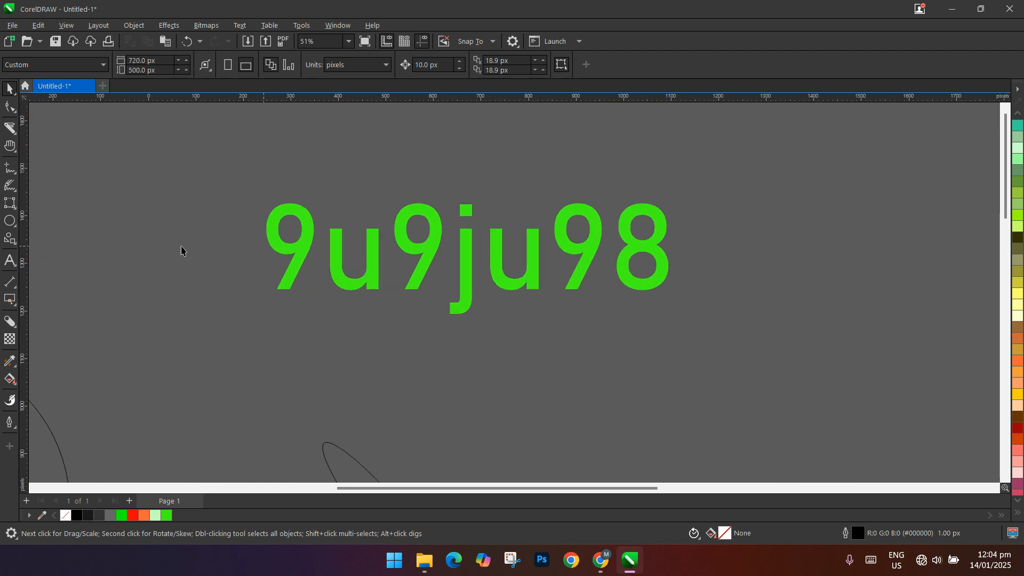
# Draw a table with 3 rows and 4 columns, about 805 × 793 px, above and to the left of the green text.
pyautogui.click(15, 268)
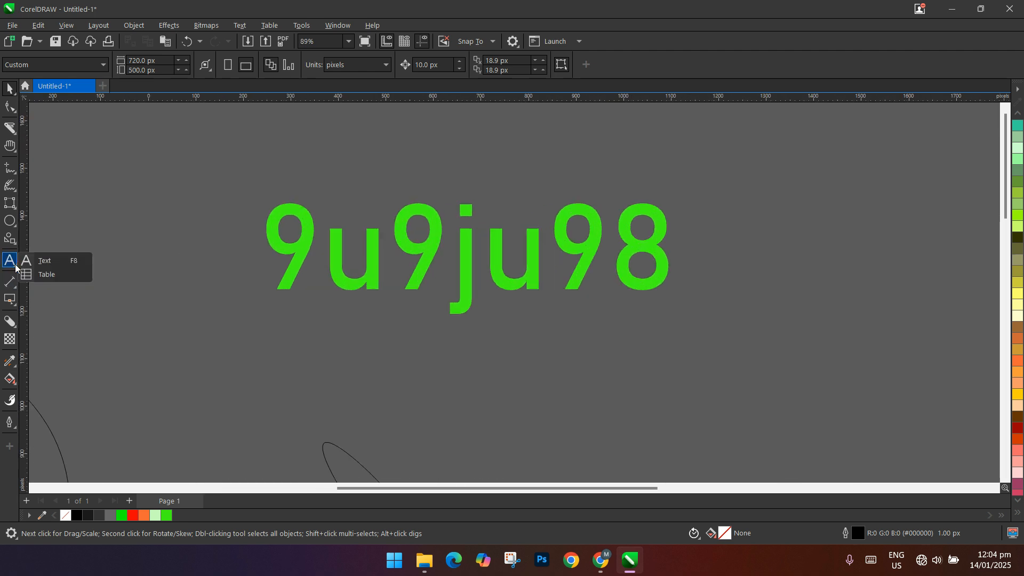
pyautogui.click(54, 275)
pyautogui.scroll(-12, 343, 226)
pyautogui.moveTo(269, 145); pyautogui.dragTo(381, 256)
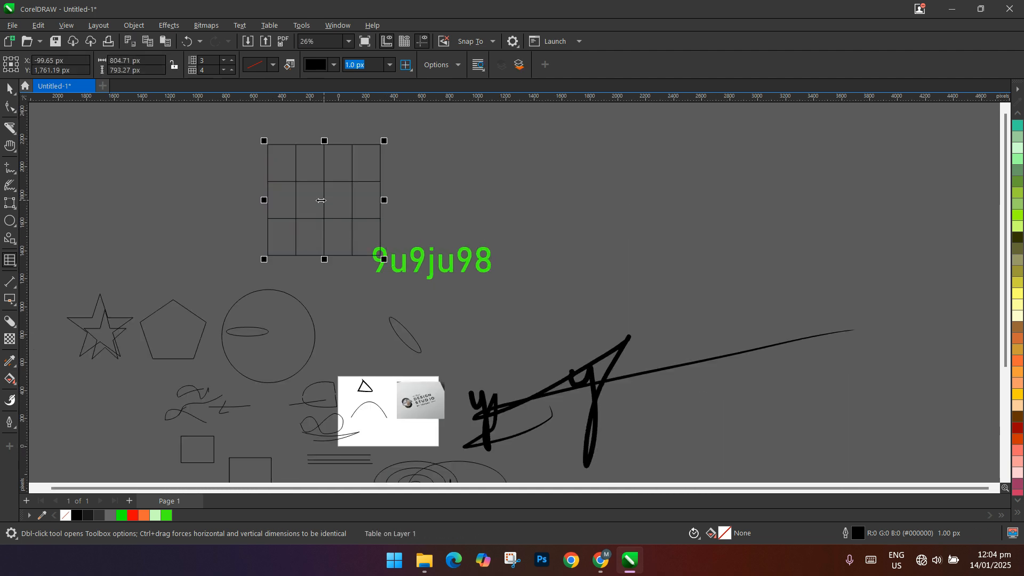
# Enter a short sample text in the table's top-left cell and shift the inner column and row borders to resize the cells.
pyautogui.click(286, 168)
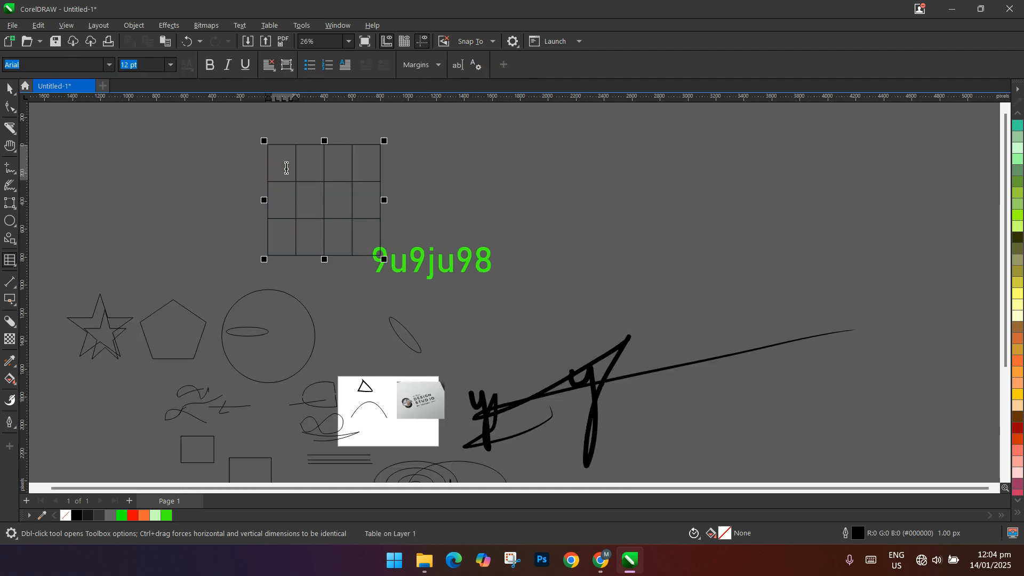
pyautogui.write('inin')
pyautogui.scroll(3, 288, 160)
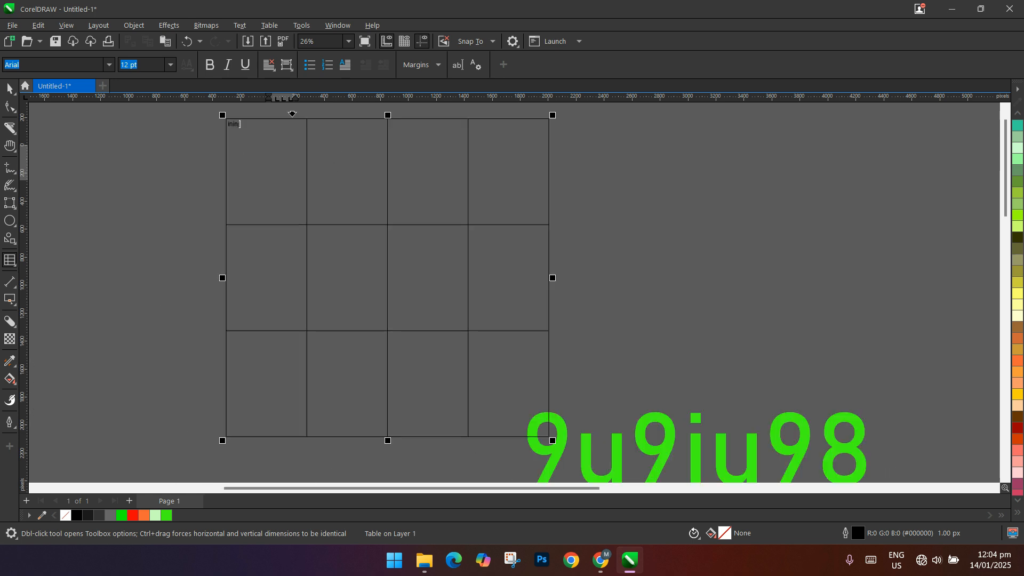
pyautogui.moveTo(241, 129); pyautogui.dragTo(226, 126)
pyautogui.click(238, 128)
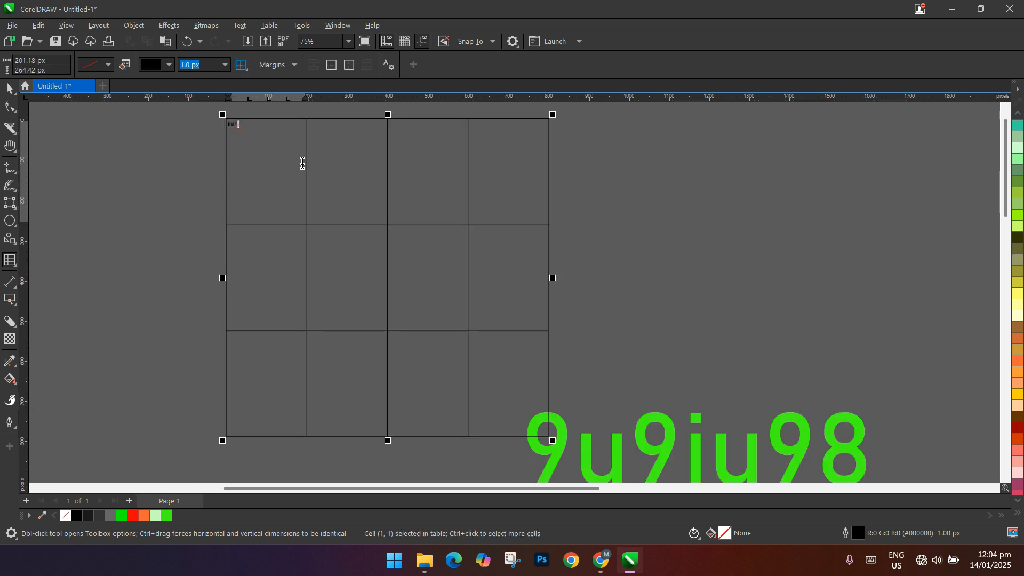
pyautogui.click(303, 226)
pyautogui.moveTo(301, 225); pyautogui.dragTo(429, 228)
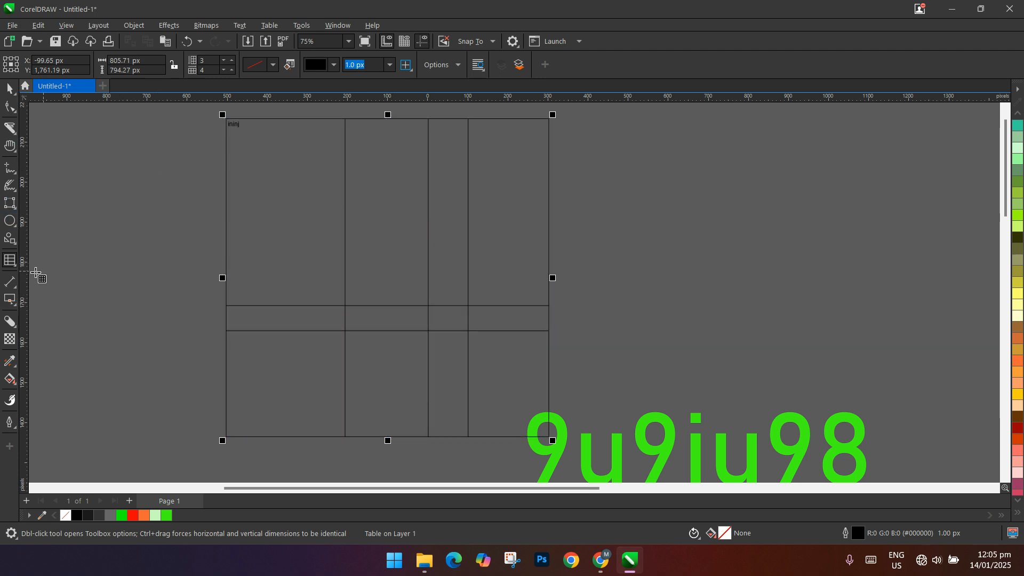
# Draw a Parallel Dimension over a short vertical distance left of the table, placing its dimension line near the table's left edge.
pyautogui.click(16, 291)
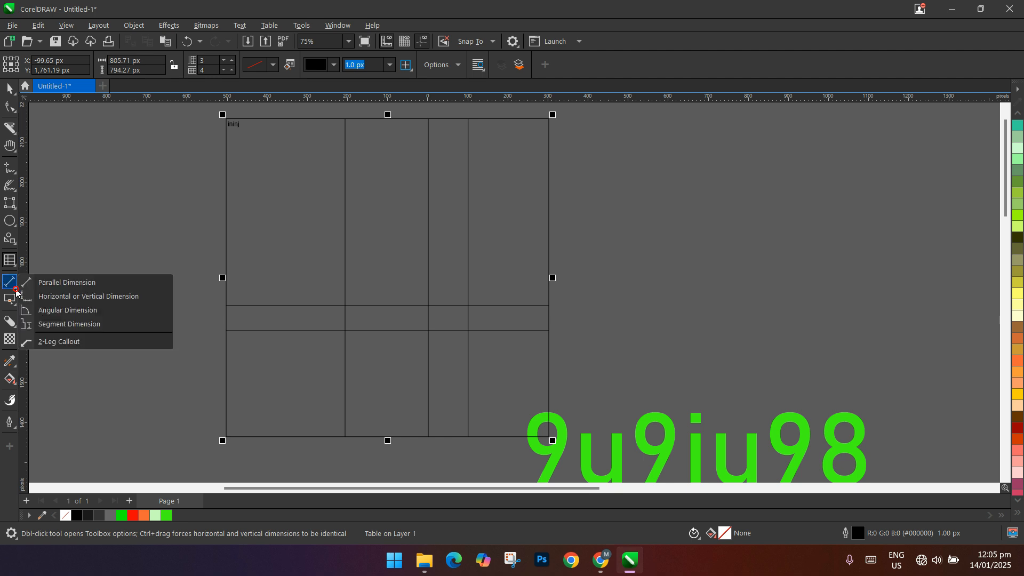
pyautogui.click(52, 283)
pyautogui.moveTo(78, 205); pyautogui.dragTo(78, 274)
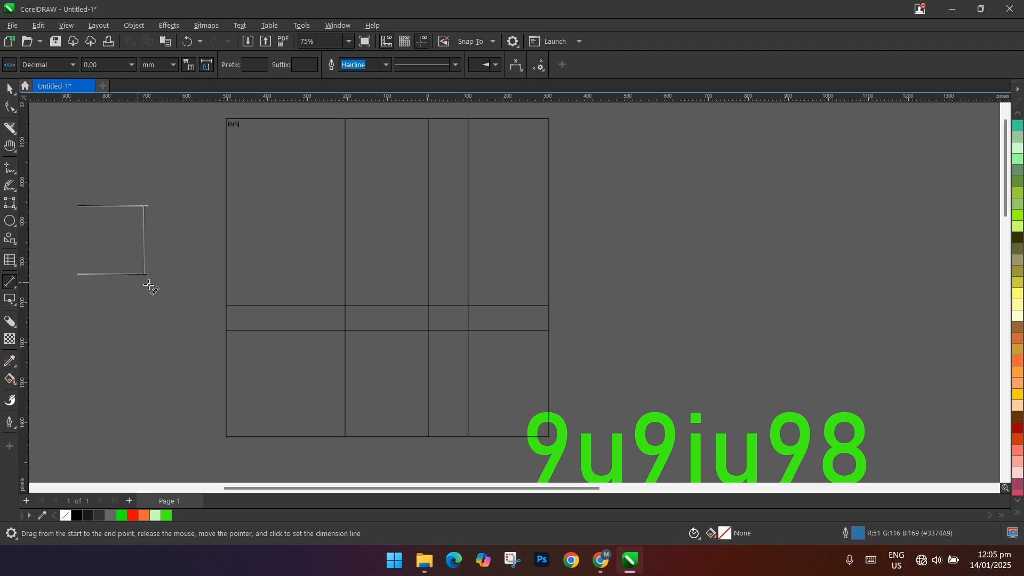
pyautogui.click(211, 289)
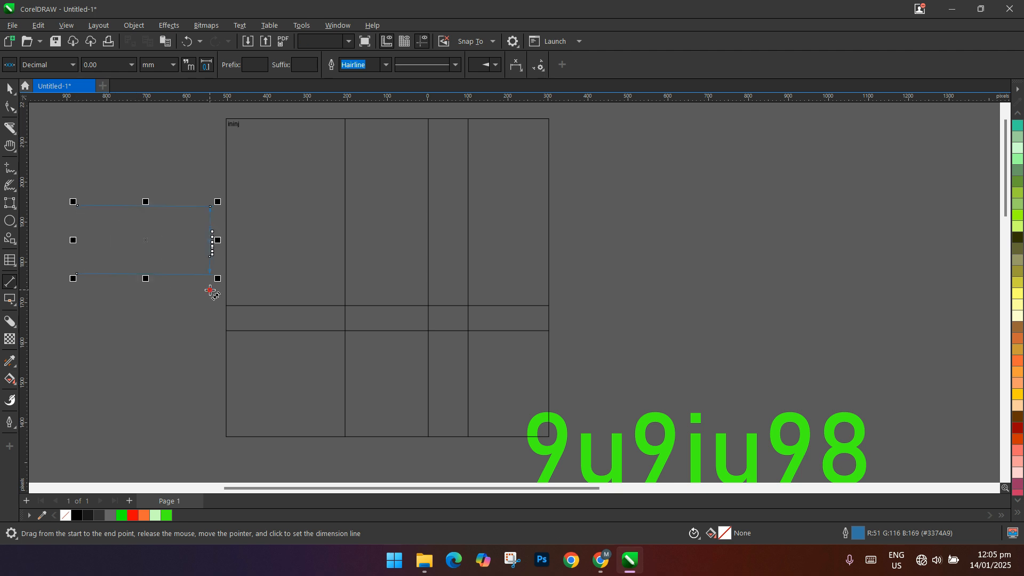
pyautogui.click(16, 92)
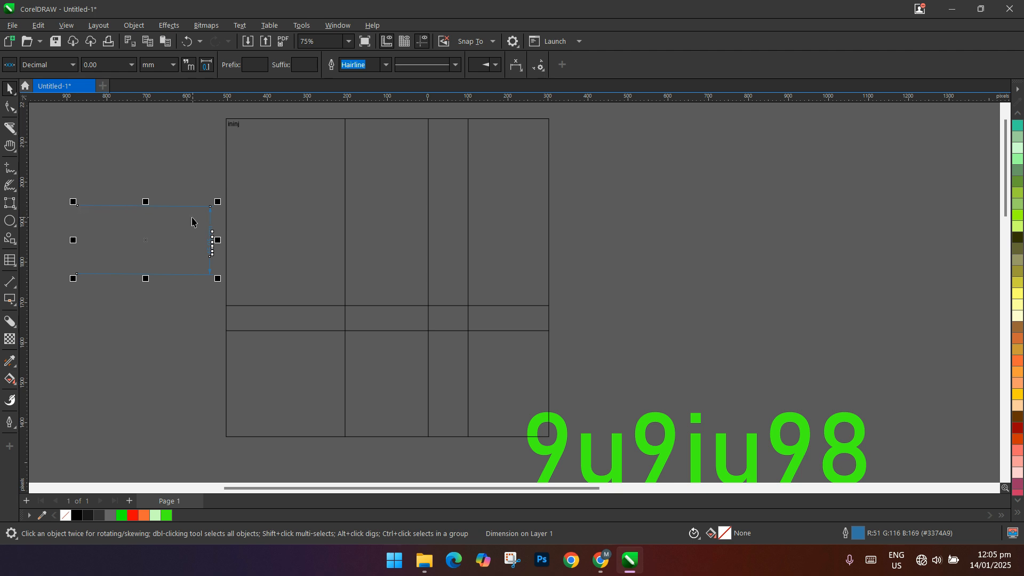
# Use the Edit Anchor tool to move one of the dimension's anchor points onto the table's left edge.
pyautogui.click(15, 289)
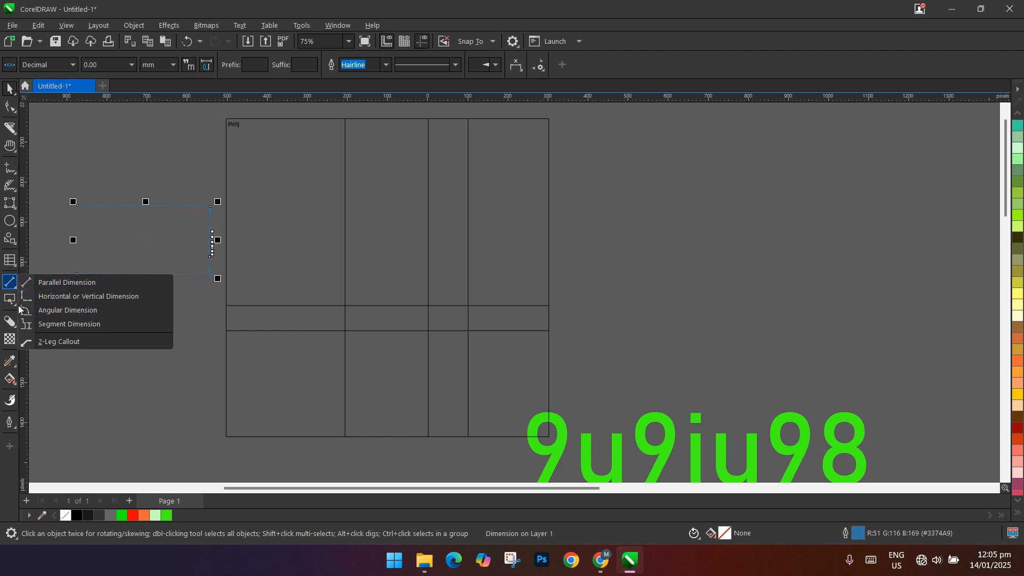
pyautogui.click(74, 304)
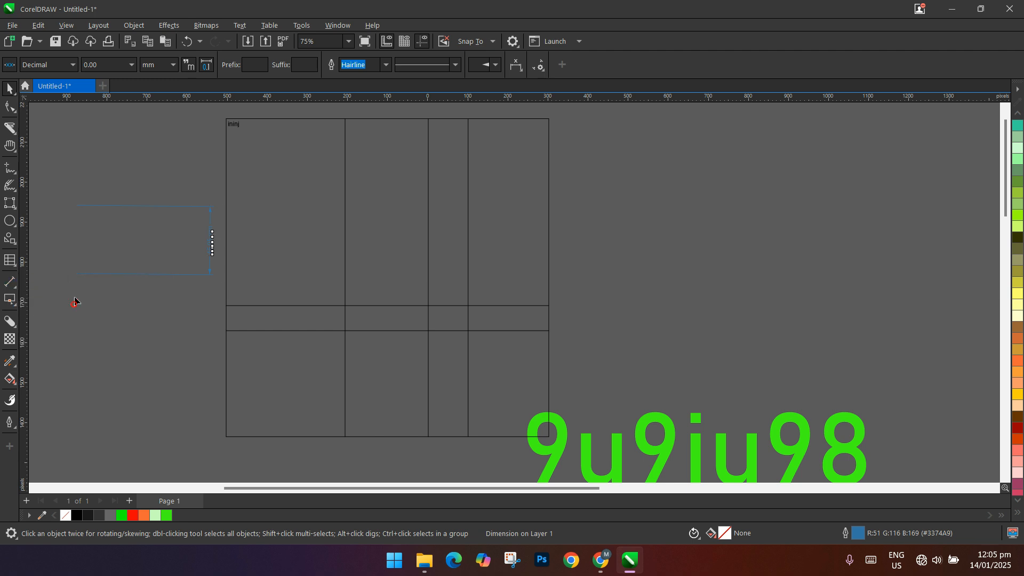
pyautogui.click(209, 243)
pyautogui.moveTo(209, 242)
pyautogui.mouseDown()
pyautogui.moveTo(201, 229)
pyautogui.moveTo(210, 228)
pyautogui.mouseUp()
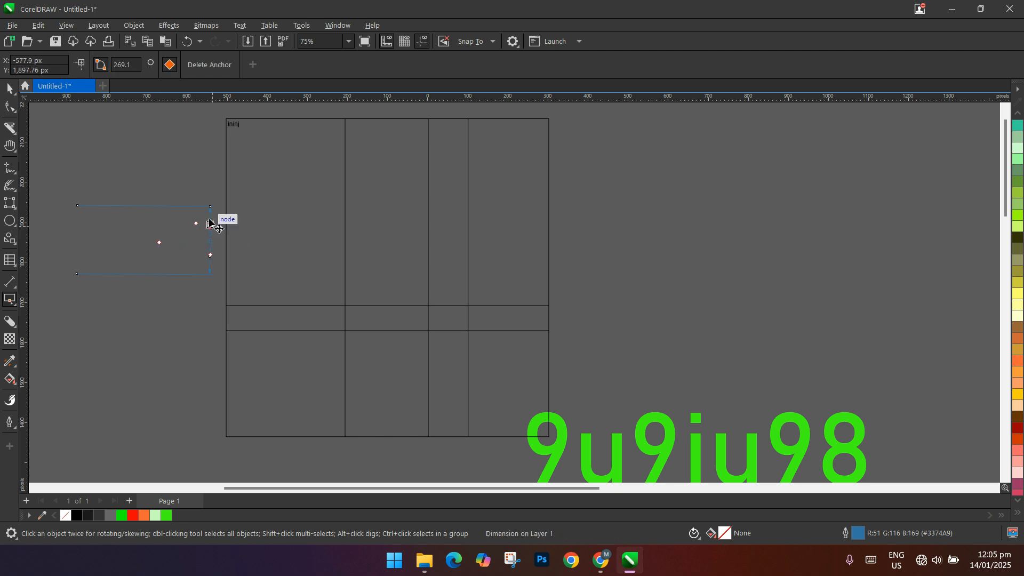
pyautogui.click(17, 308)
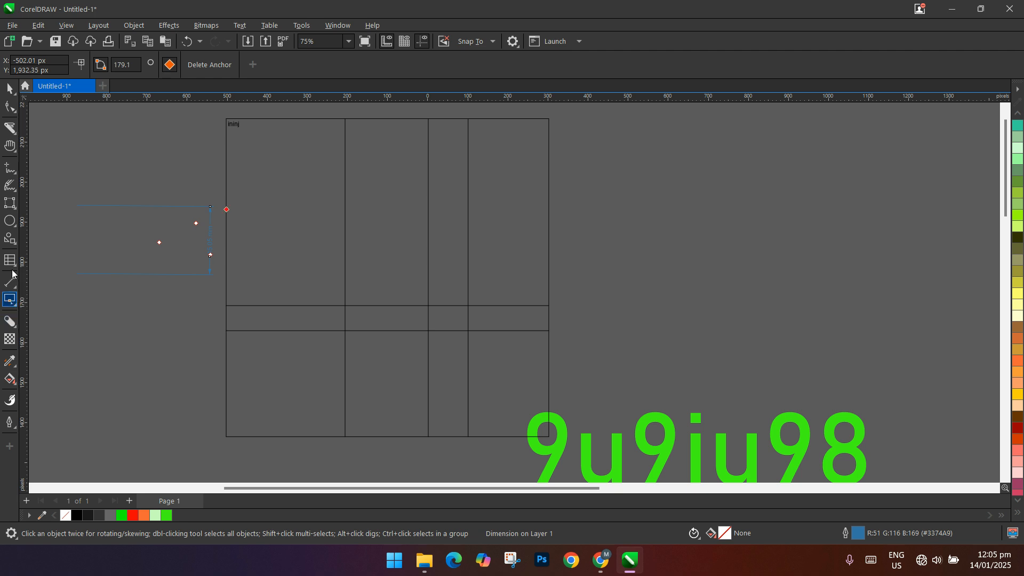
# Move the text "9u9ju98" down and to the left so that it sits clear of the table.
pyautogui.click(15, 86)
pyautogui.scroll(-2, 55, 214)
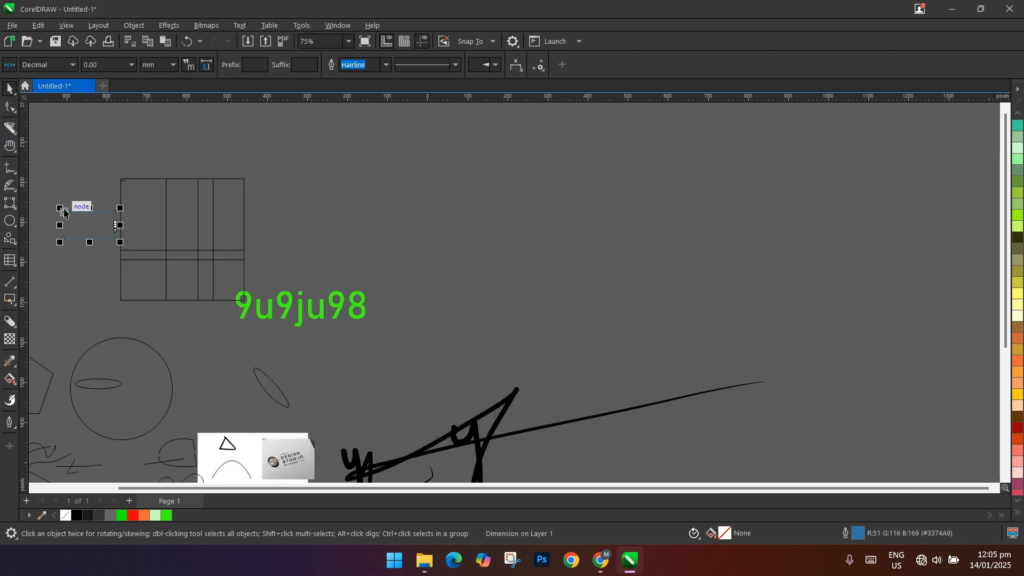
pyautogui.moveTo(68, 230); pyautogui.dragTo(347, 121)
pyautogui.moveTo(608, 186); pyautogui.dragTo(326, 242)
pyautogui.scroll(-1, 584, 213)
pyautogui.scroll(2, 284, 255)
pyautogui.scroll(1, 284, 255)
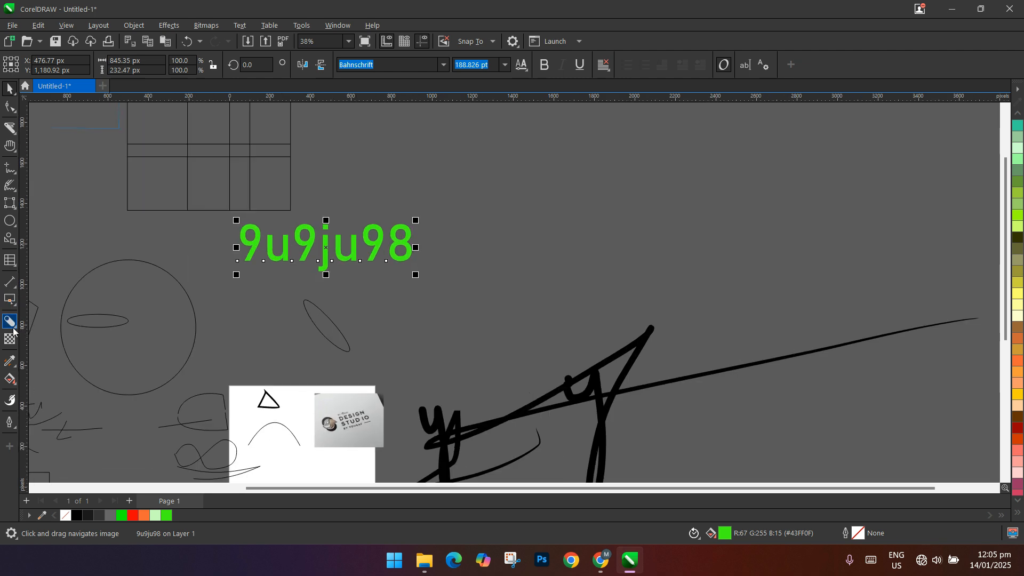
pyautogui.click(10, 323)
pyautogui.click(43, 322)
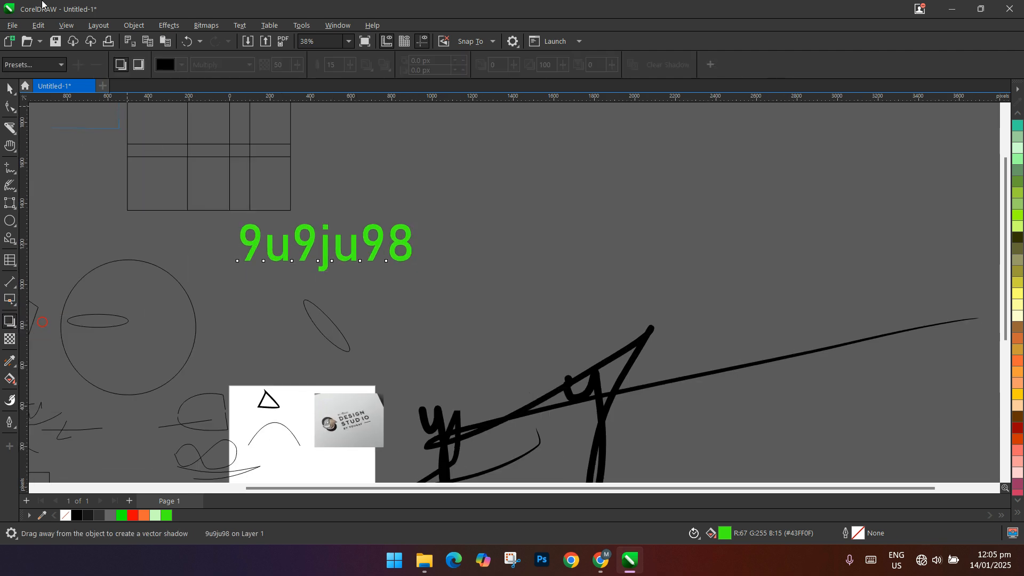
pyautogui.click(11, 91)
# Draw an ellipse about 1206 × 1365 px in the empty area left of the other shapes and fill it with black.
pyautogui.scroll(-2, 105, 162)
pyautogui.moveTo(181, 171); pyautogui.dragTo(718, 206)
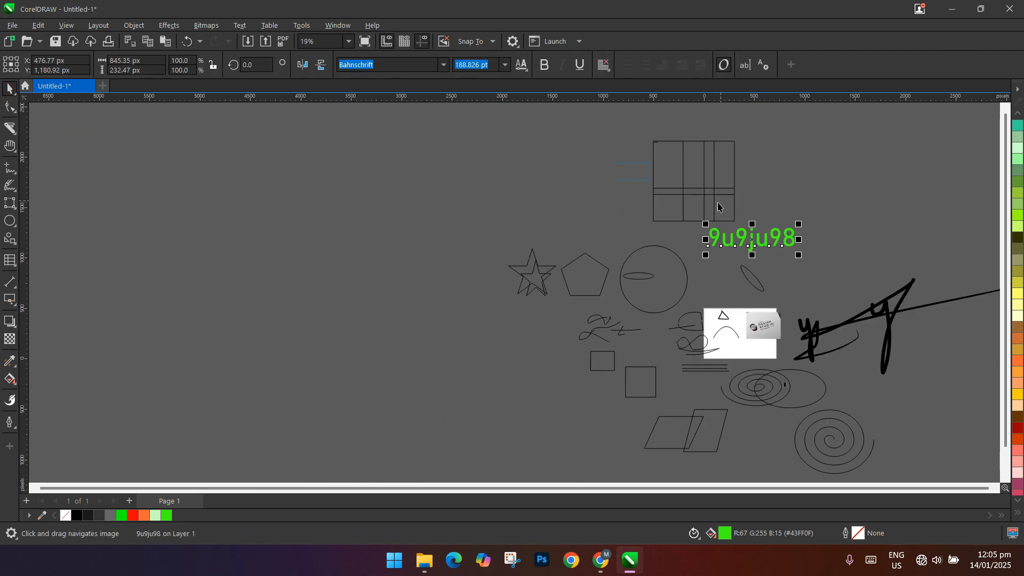
pyautogui.click(9, 221)
pyautogui.moveTo(231, 173)
pyautogui.mouseDown()
pyautogui.moveTo(382, 292)
pyautogui.moveTo(365, 316)
pyautogui.mouseUp()
pyautogui.scroll(5, 1019, 141)
pyautogui.click(1019, 137)
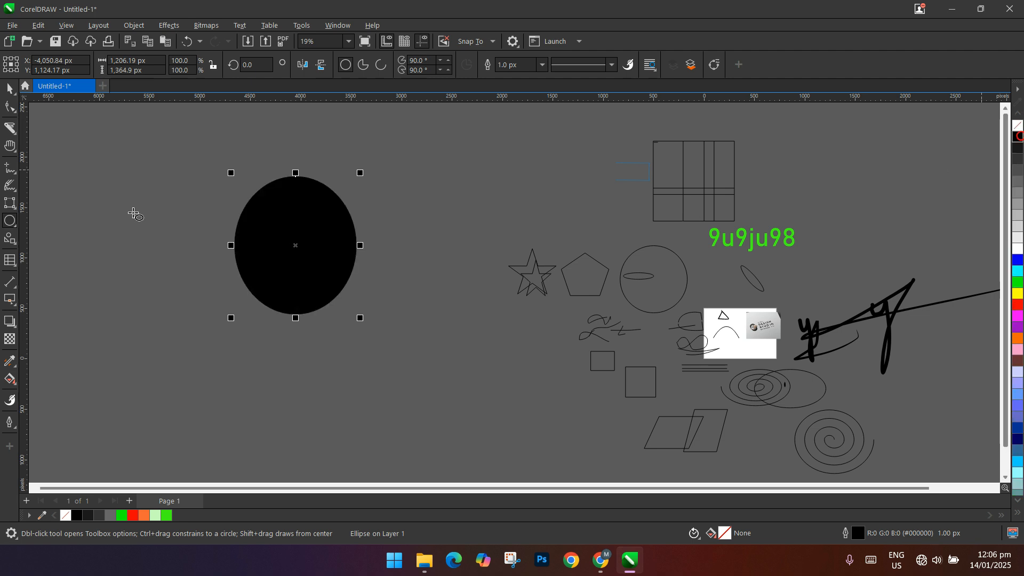
# Add a drop shadow to the black ellipse, offset about 449 px to the left and 251 px down.
pyautogui.click(9, 322)
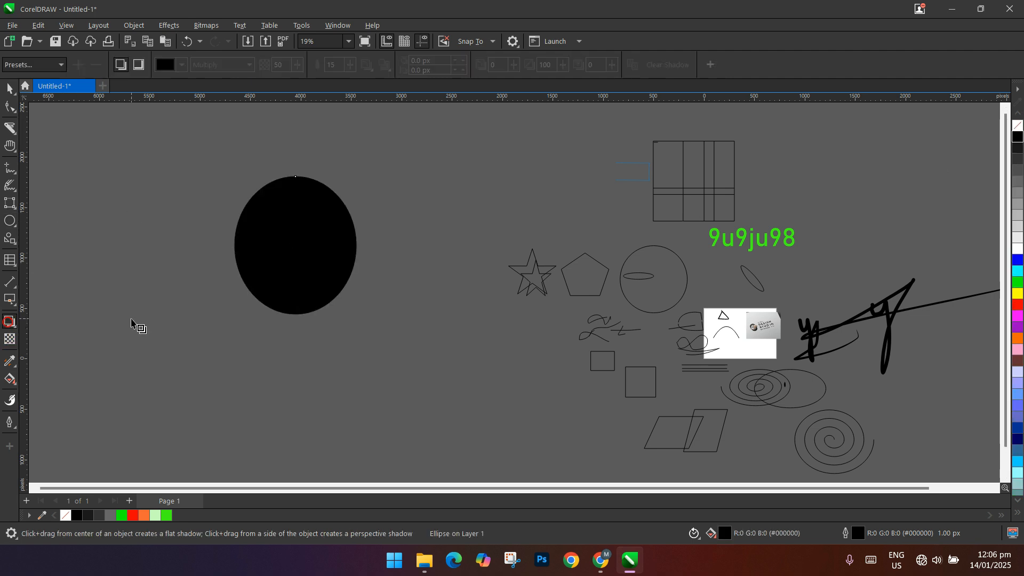
pyautogui.moveTo(295, 245); pyautogui.dragTo(189, 302)
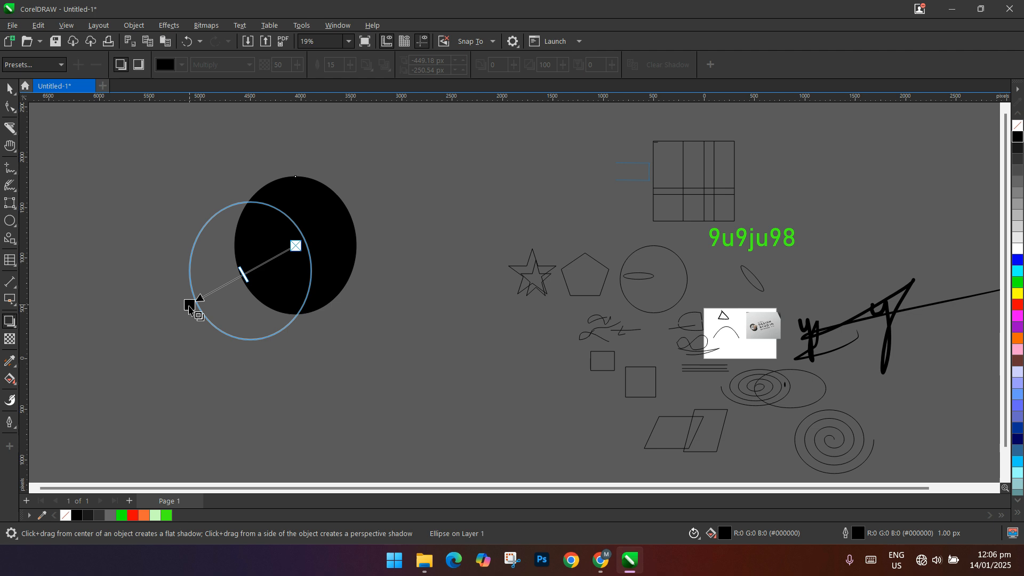
pyautogui.click(168, 248)
pyautogui.click(15, 86)
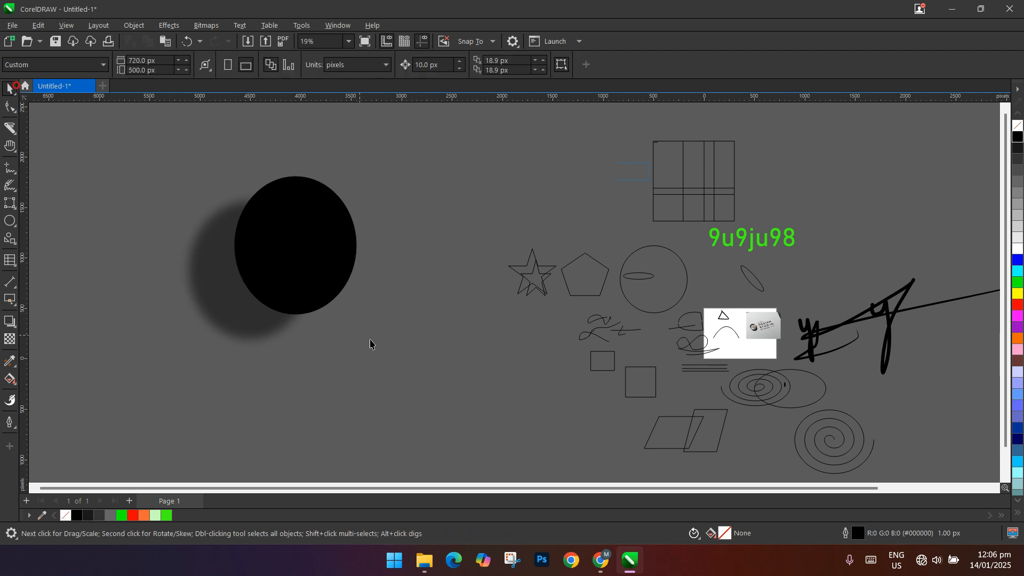
# Move the black ellipse with its shadow slightly down and to the left.
pyautogui.scroll(2, 321, 316)
pyautogui.scroll(-1, 210, 260)
pyautogui.moveTo(274, 228); pyautogui.dragTo(367, 269)
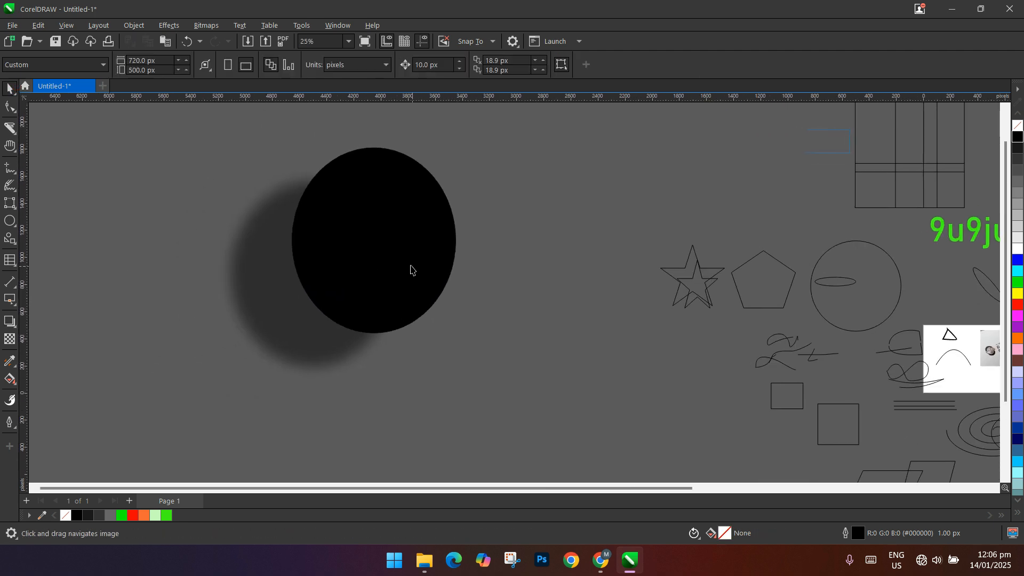
pyautogui.moveTo(405, 231); pyautogui.dragTo(355, 237)
pyautogui.scroll(-1, 362, 217)
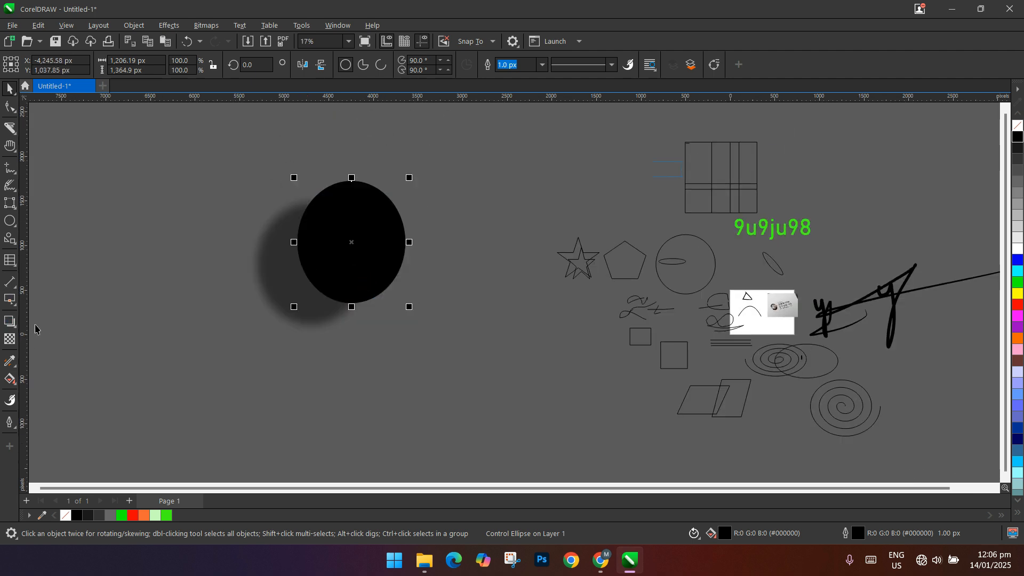
# Redirect the black ellipse's drop shadow to the right, offset about 552 px horizontally and 212 px downward.
pyautogui.click(9, 322)
pyautogui.moveTo(257, 292); pyautogui.dragTo(454, 282)
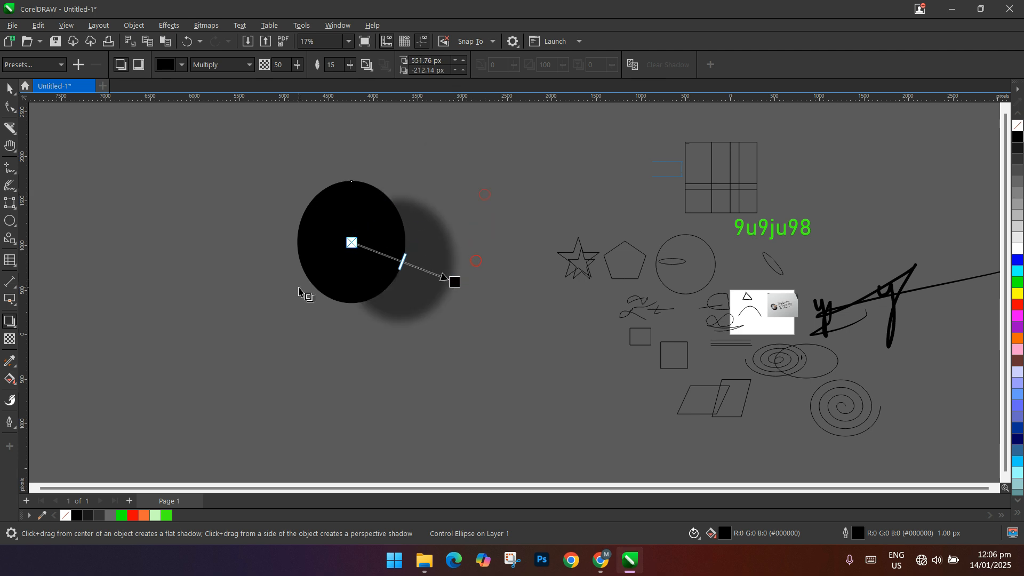
pyautogui.click(15, 328)
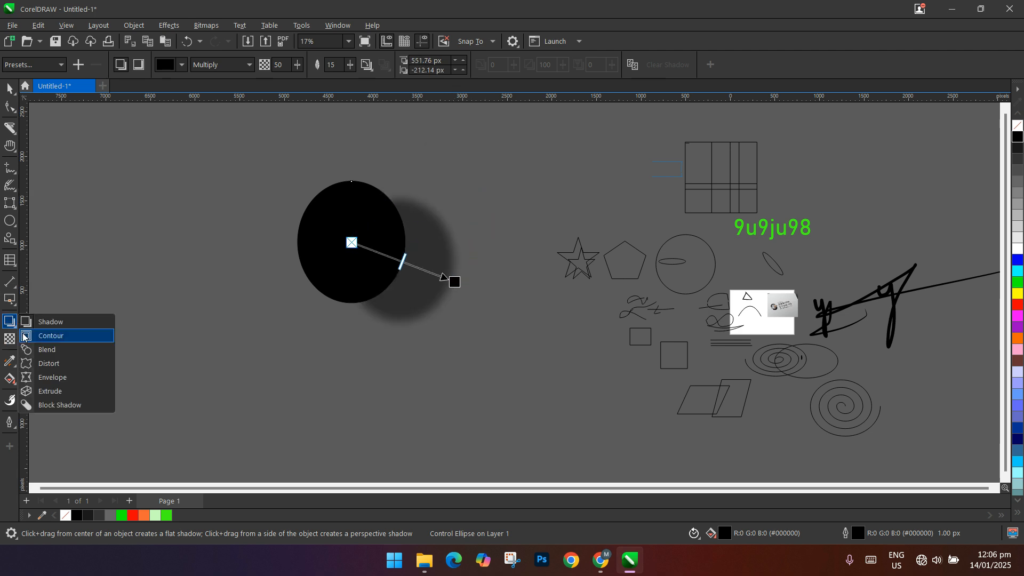
# Draw an ellipse about 1669 × 1507 px left of the black one and give it a perspective drop shadow toward the right.
pyautogui.click(10, 88)
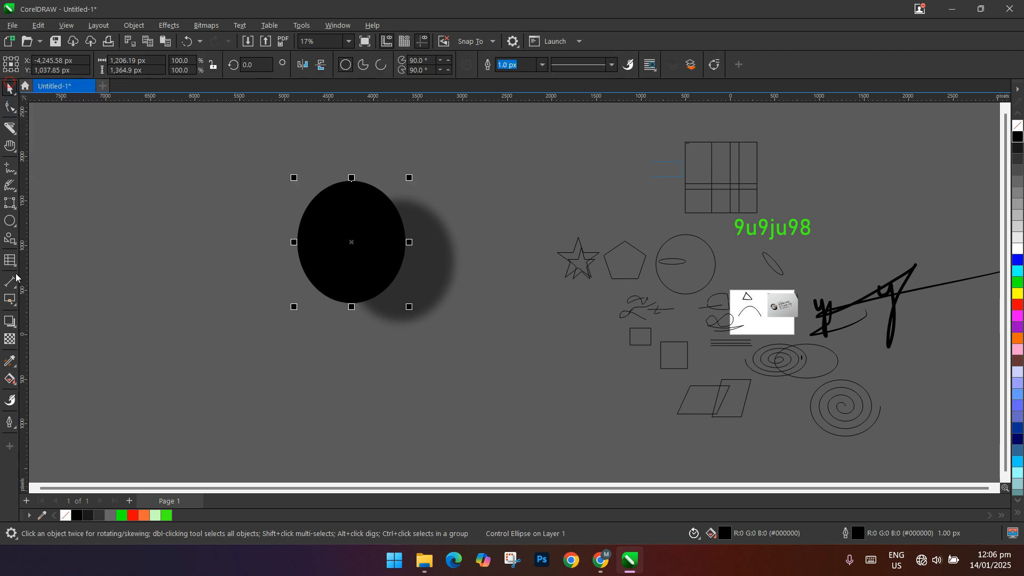
pyautogui.click(5, 221)
pyautogui.moveTo(75, 221); pyautogui.dragTo(224, 356)
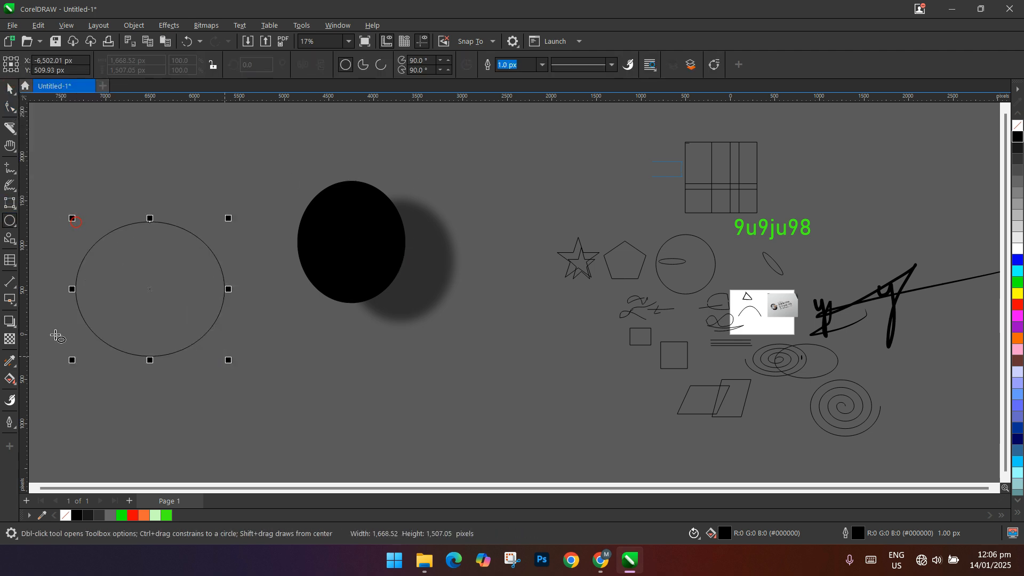
pyautogui.click(10, 321)
pyautogui.moveTo(97, 326); pyautogui.dragTo(266, 287)
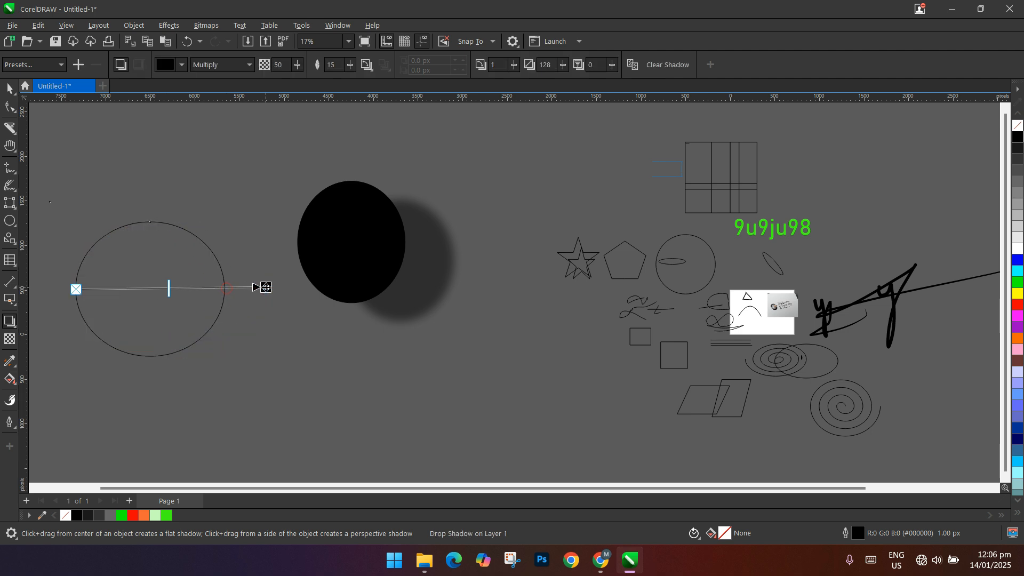
# Add a one-step outward contour with an offset of about 359 px to the unfilled ellipse.
pyautogui.click(17, 327)
pyautogui.click(51, 335)
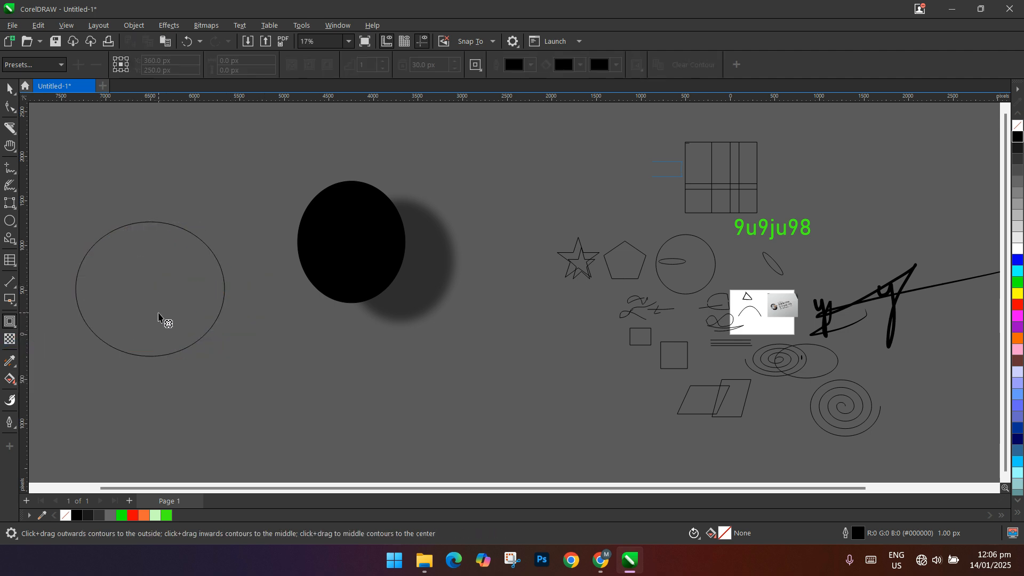
pyautogui.moveTo(159, 355); pyautogui.dragTo(107, 392)
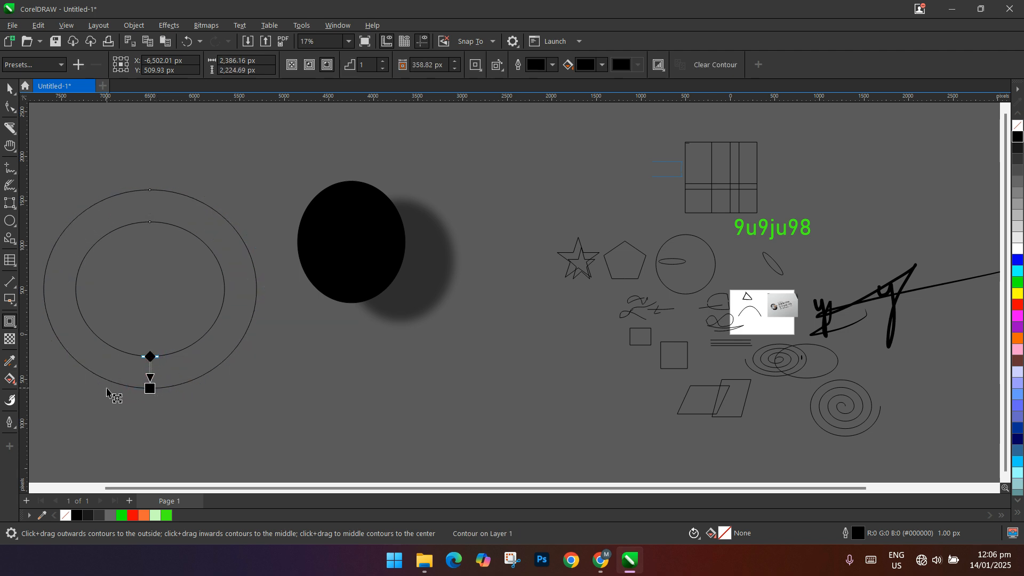
pyautogui.click(7, 91)
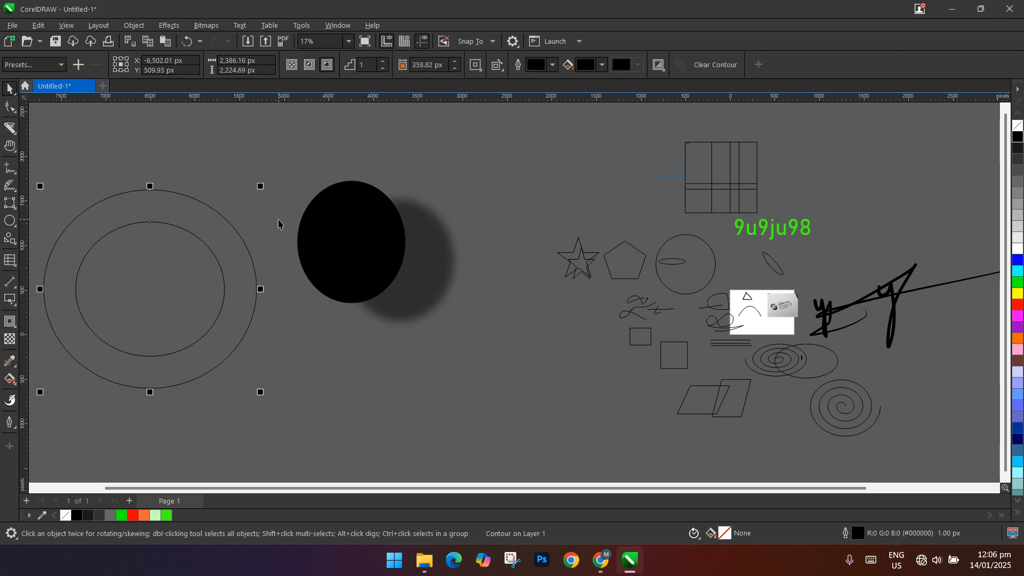
# Fill the contoured ellipse with black and move it slightly up and to the left.
pyautogui.scroll(-2, 138, 233)
pyautogui.moveTo(140, 228); pyautogui.dragTo(210, 179)
pyautogui.moveTo(180, 219); pyautogui.dragTo(107, 290)
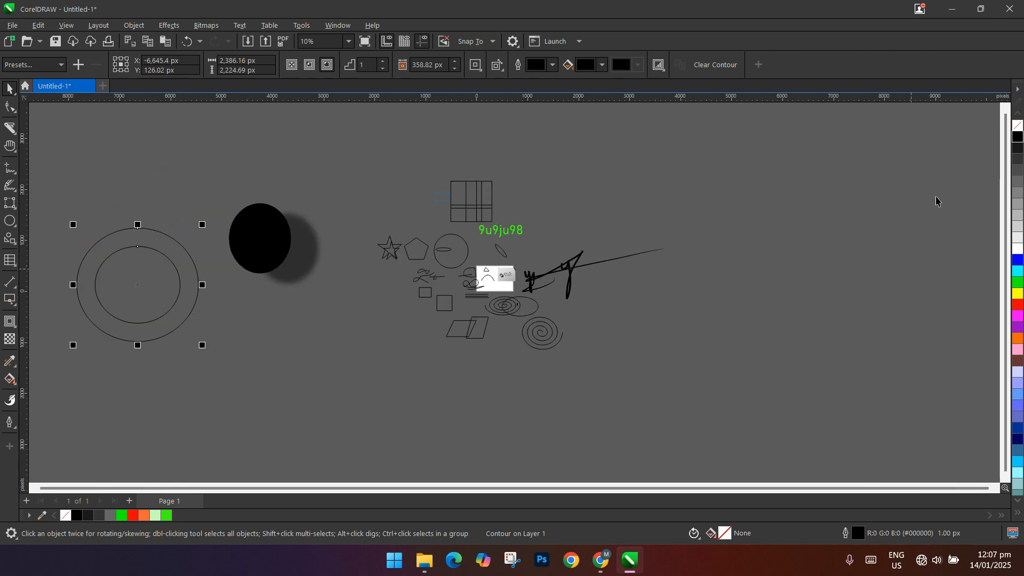
pyautogui.click(1018, 139)
pyautogui.moveTo(141, 312); pyautogui.dragTo(141, 285)
pyautogui.click(208, 332)
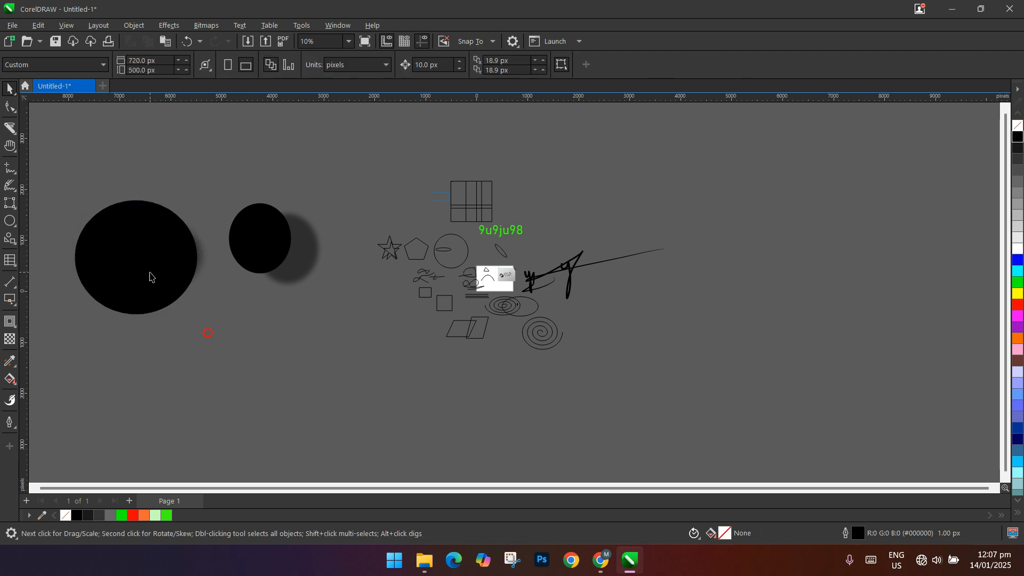
# Fill the inner ellipse of the contour with white and move it with its contour down and to the left.
pyautogui.click(150, 273)
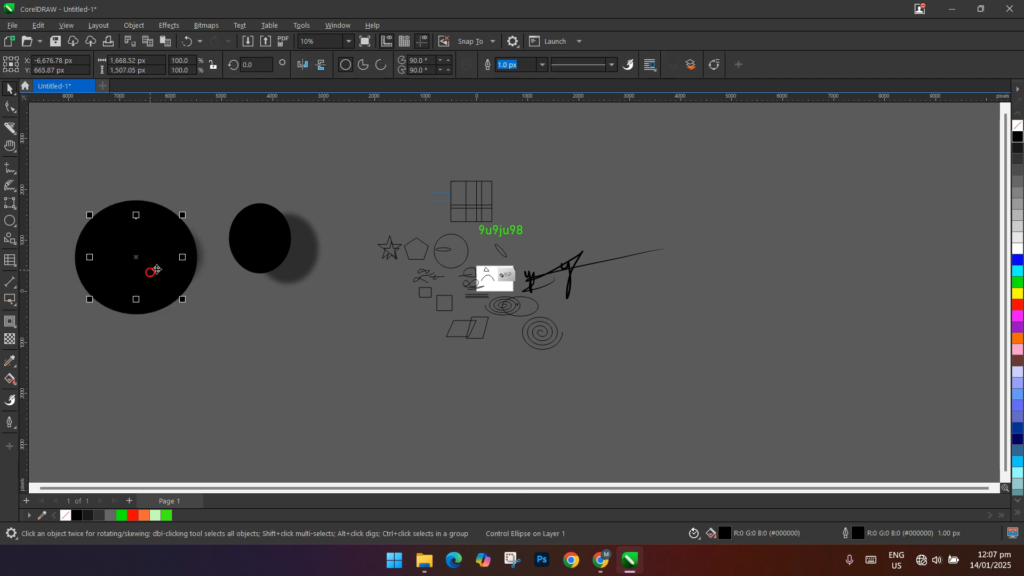
pyautogui.click(1019, 248)
pyautogui.click(188, 289)
pyautogui.moveTo(203, 165); pyautogui.dragTo(111, 339)
pyautogui.moveTo(282, 274); pyautogui.dragTo(261, 292)
pyautogui.click(337, 341)
pyautogui.click(229, 272)
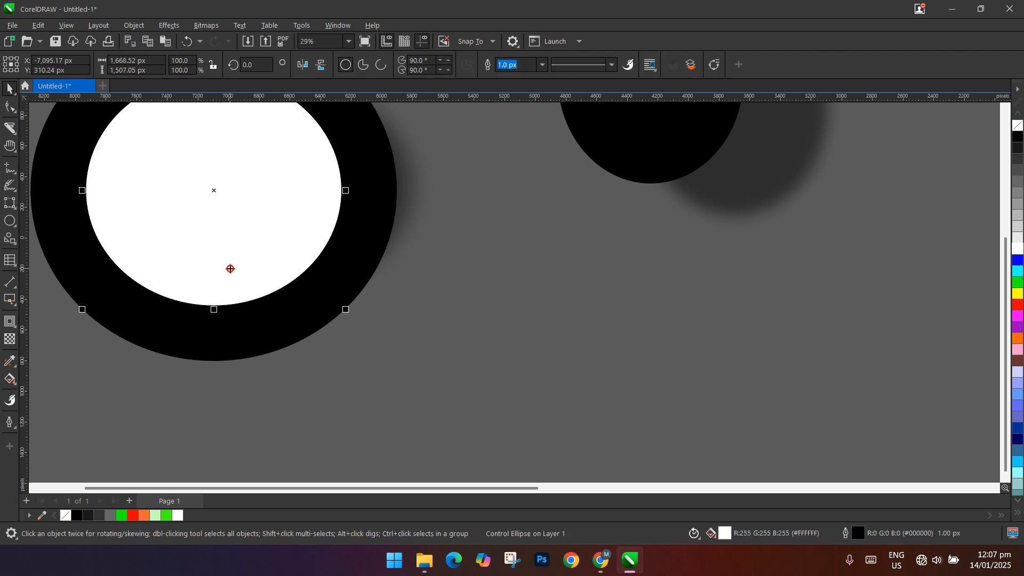
pyautogui.scroll(-4, 224, 269)
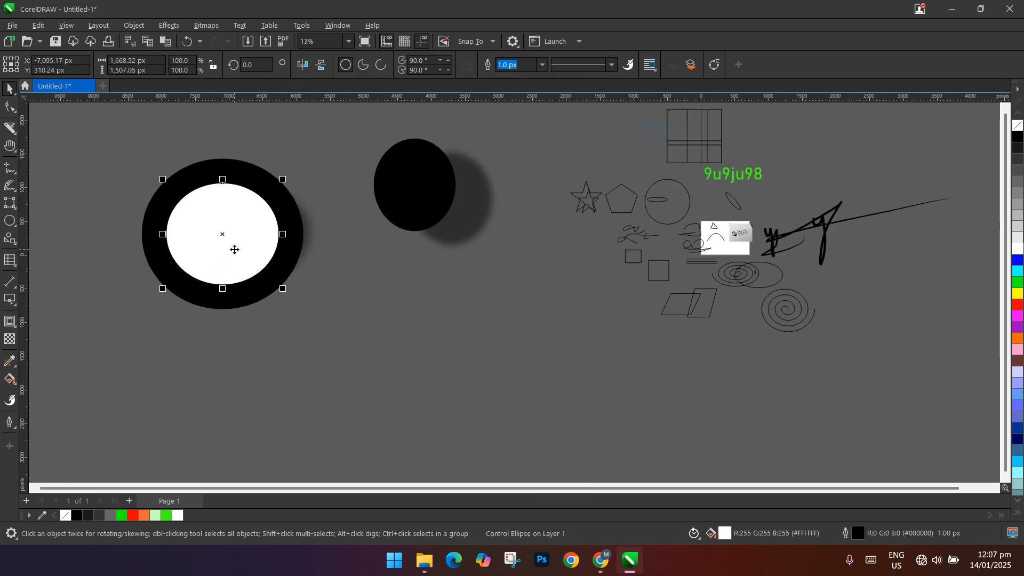
# Move the white ellipse with its black contour and shadow up and slightly to the left.
pyautogui.click(194, 297)
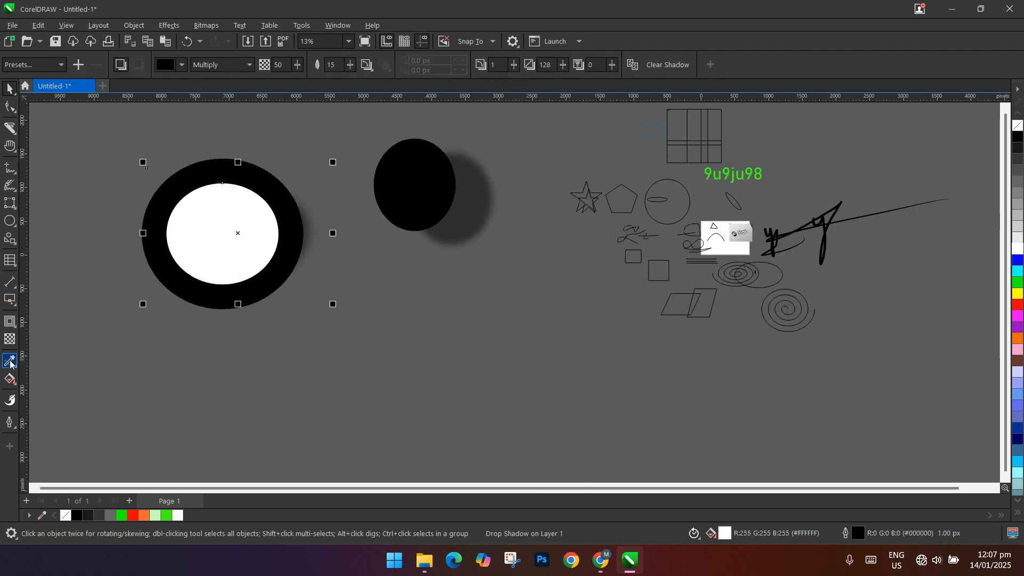
pyautogui.moveTo(246, 253); pyautogui.dragTo(206, 245)
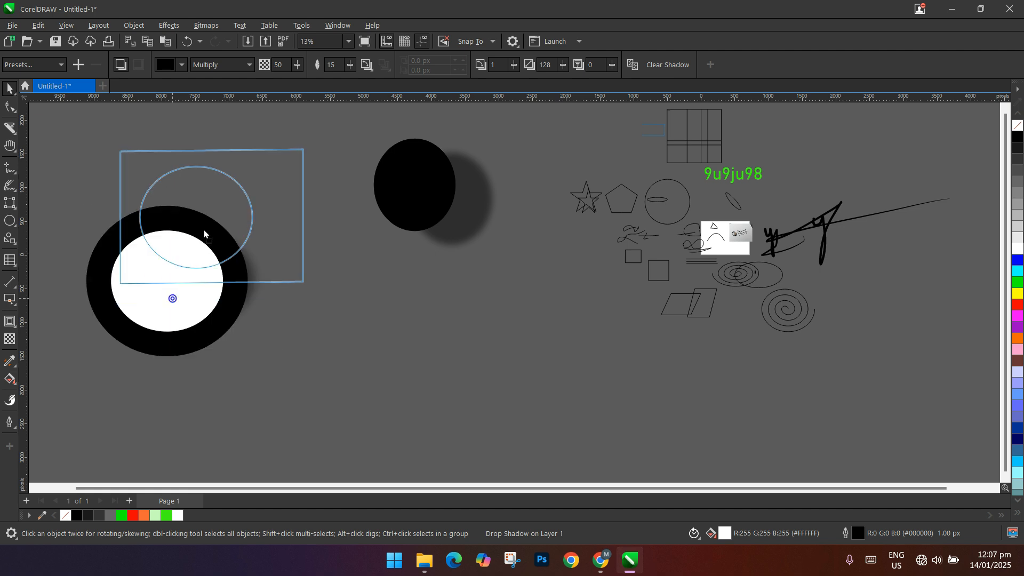
pyautogui.click(323, 369)
pyautogui.scroll(2, 238, 183)
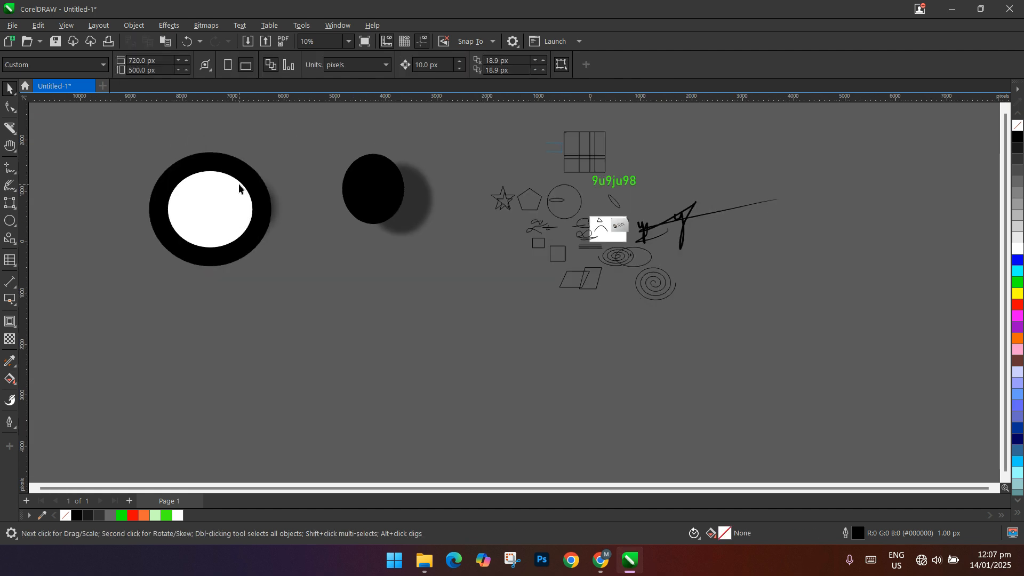
pyautogui.moveTo(208, 262); pyautogui.dragTo(244, 272)
pyautogui.click(422, 344)
pyautogui.click(336, 270)
pyautogui.moveTo(237, 226); pyautogui.dragTo(246, 187)
# Blend the white ellipse with the black ellipse in 20 steps and move the blend up and to the left.
pyautogui.click(10, 283)
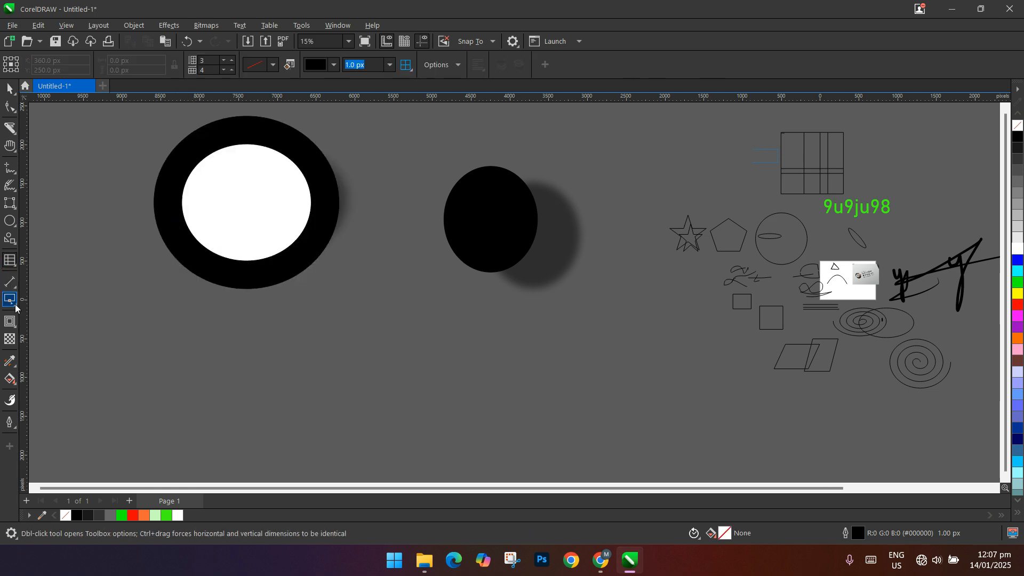
pyautogui.click(14, 329)
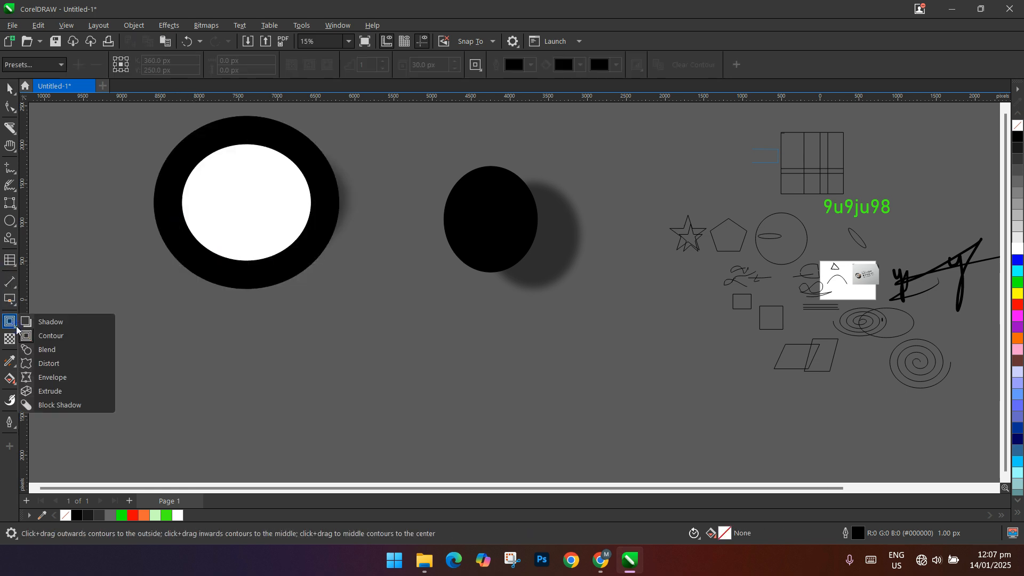
pyautogui.click(34, 347)
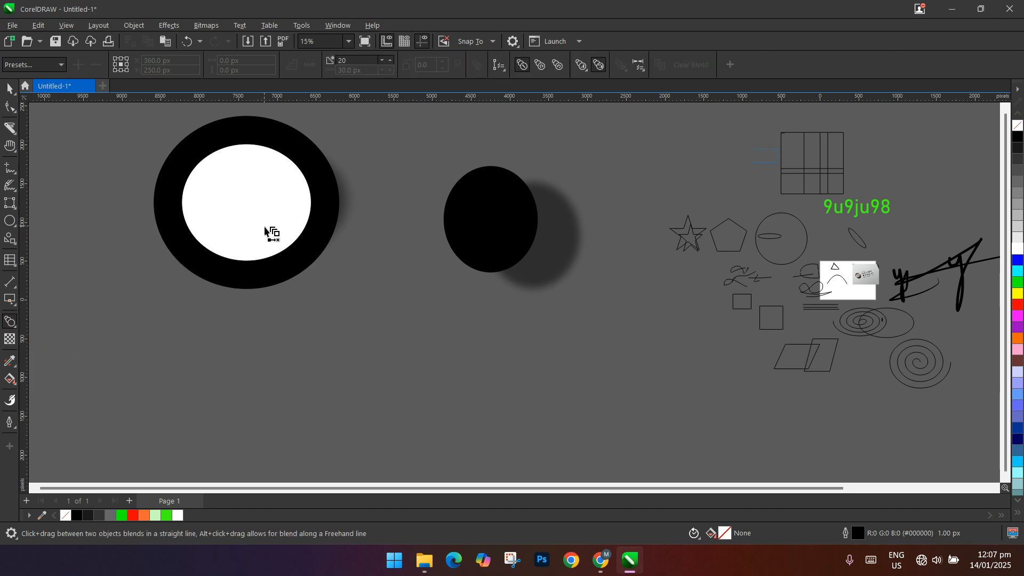
pyautogui.moveTo(255, 211); pyautogui.dragTo(506, 220)
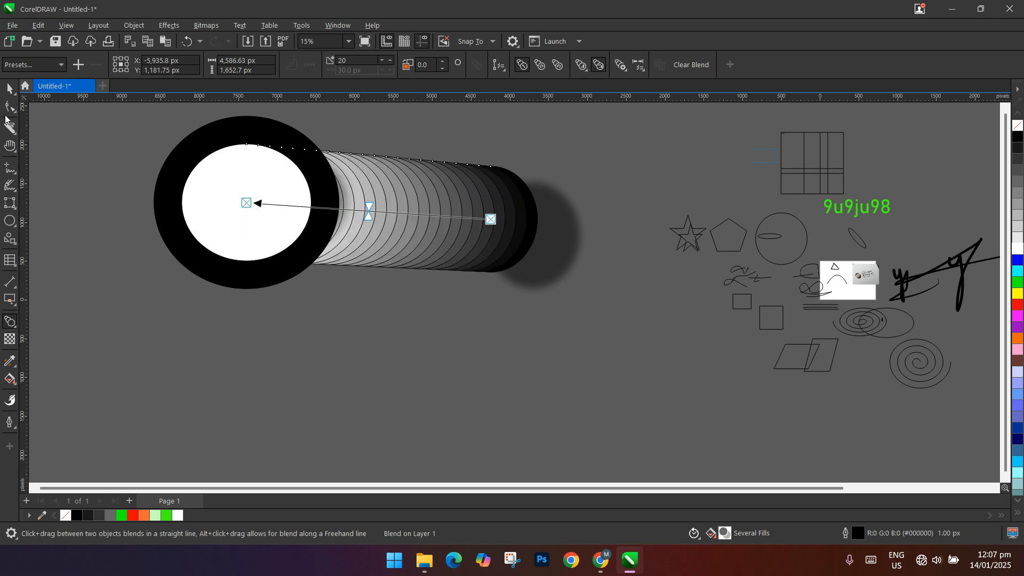
pyautogui.click(7, 92)
pyautogui.moveTo(524, 221); pyautogui.dragTo(397, 192)
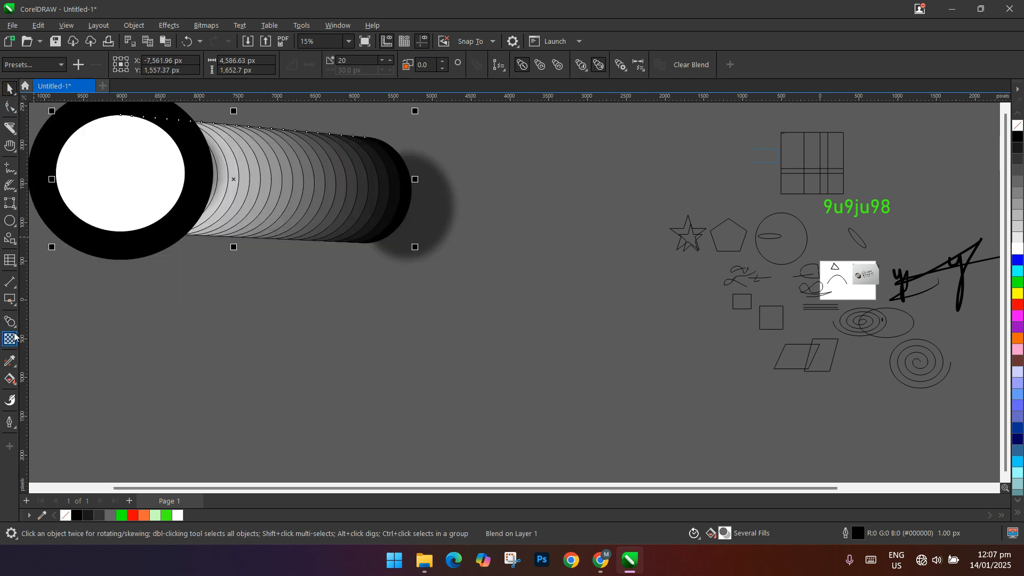
# Draw two unfilled ellipses side by side below the blend, narrowing the right one to about 1788 × 1265 px.
pyautogui.click(10, 223)
pyautogui.moveTo(212, 331); pyautogui.dragTo(338, 412)
pyautogui.moveTo(523, 314); pyautogui.dragTo(294, 420)
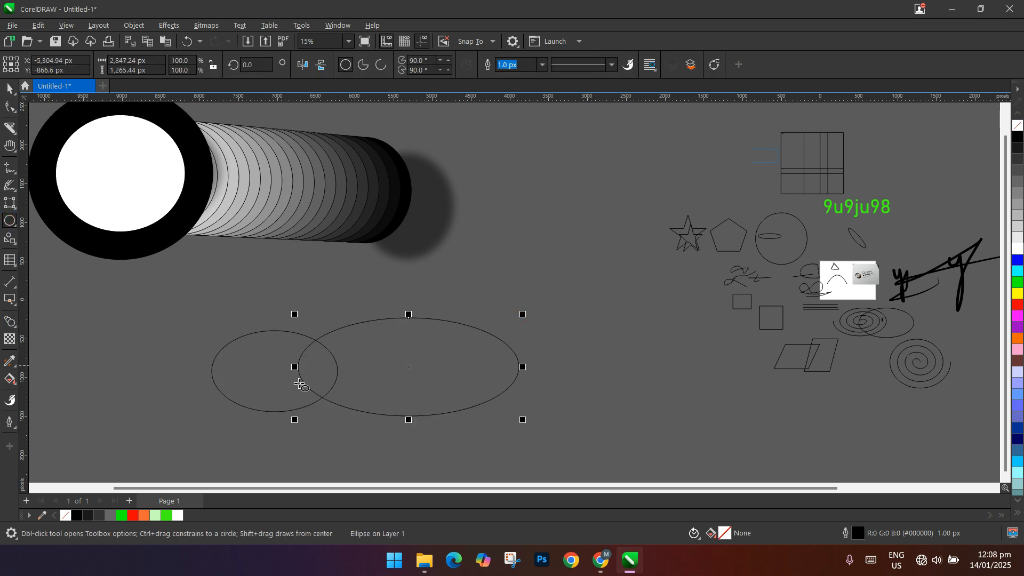
pyautogui.moveTo(294, 367); pyautogui.dragTo(376, 371)
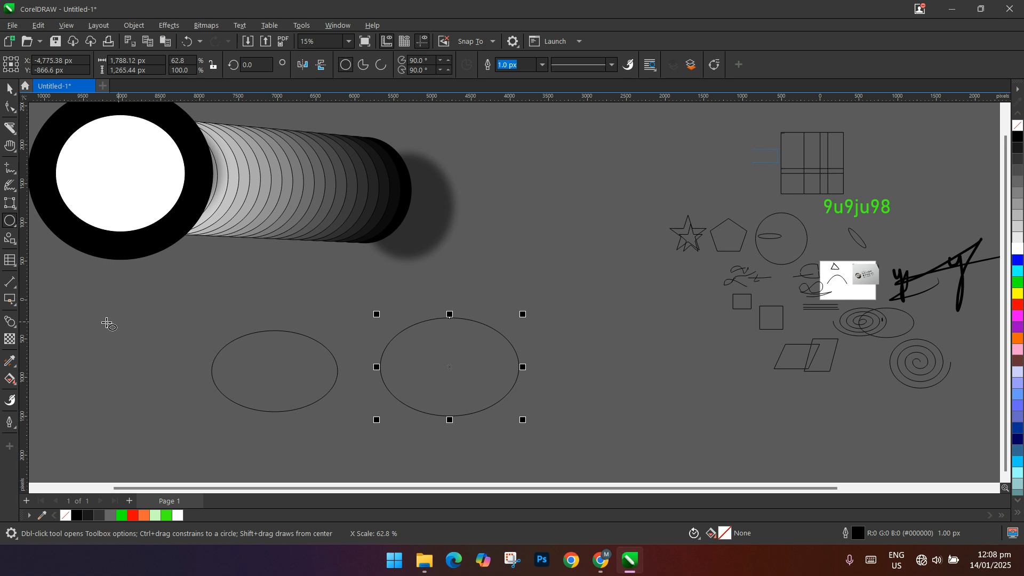
# Blend the two unfilled ellipses in 20 steps, fill the blend with black and move it slightly up and right.
pyautogui.click(10, 321)
pyautogui.moveTo(449, 366); pyautogui.dragTo(274, 371)
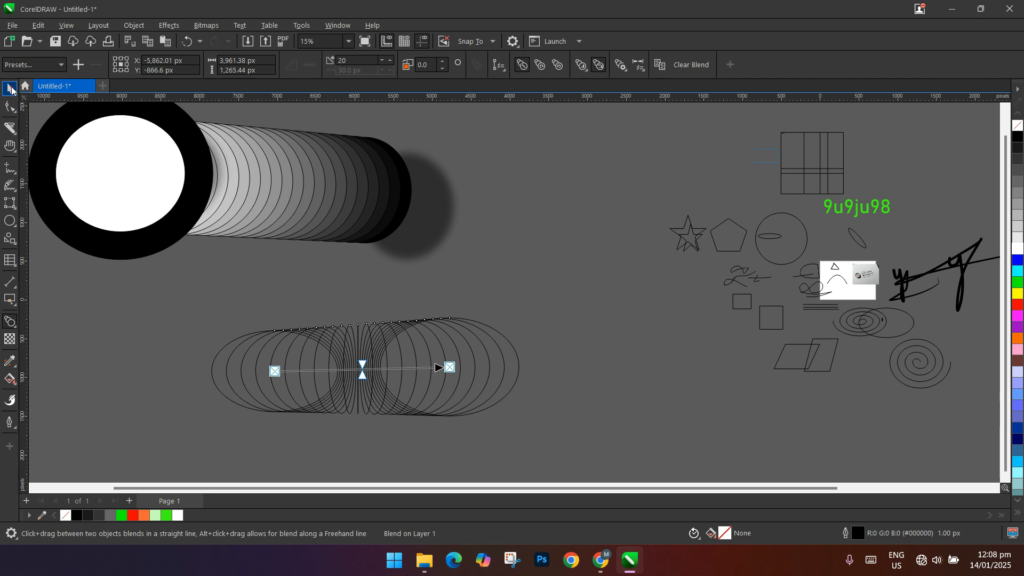
pyautogui.click(11, 88)
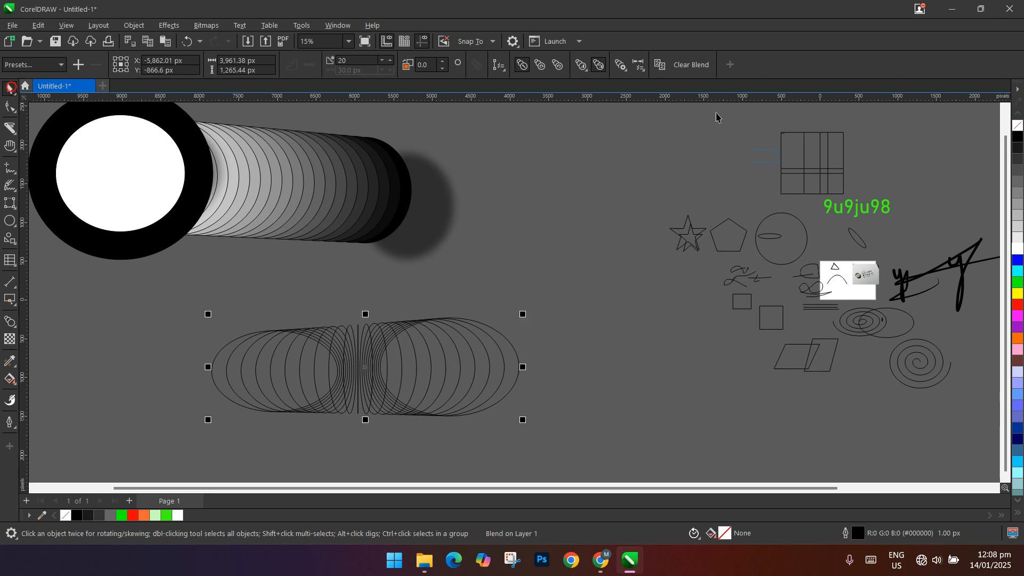
pyautogui.click(1018, 138)
pyautogui.moveTo(338, 366); pyautogui.dragTo(374, 329)
# Move the black blend's right control ellipse down and to the right, and remove its fill.
pyautogui.moveTo(532, 327); pyautogui.dragTo(663, 418)
pyautogui.scroll(-3, 582, 380)
pyautogui.moveTo(580, 378); pyautogui.dragTo(518, 307)
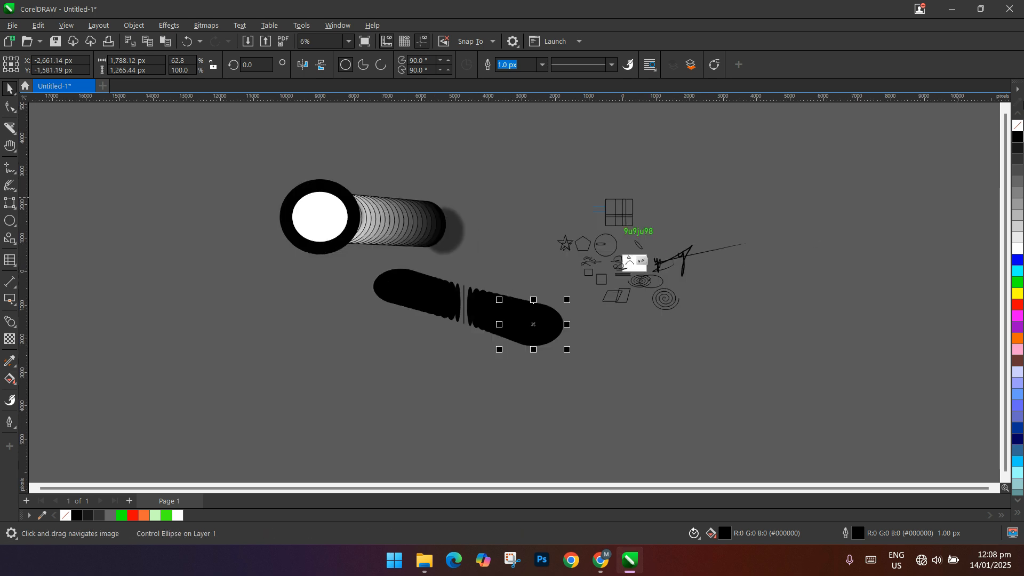
pyautogui.click(1017, 125)
pyautogui.scroll(3, 503, 345)
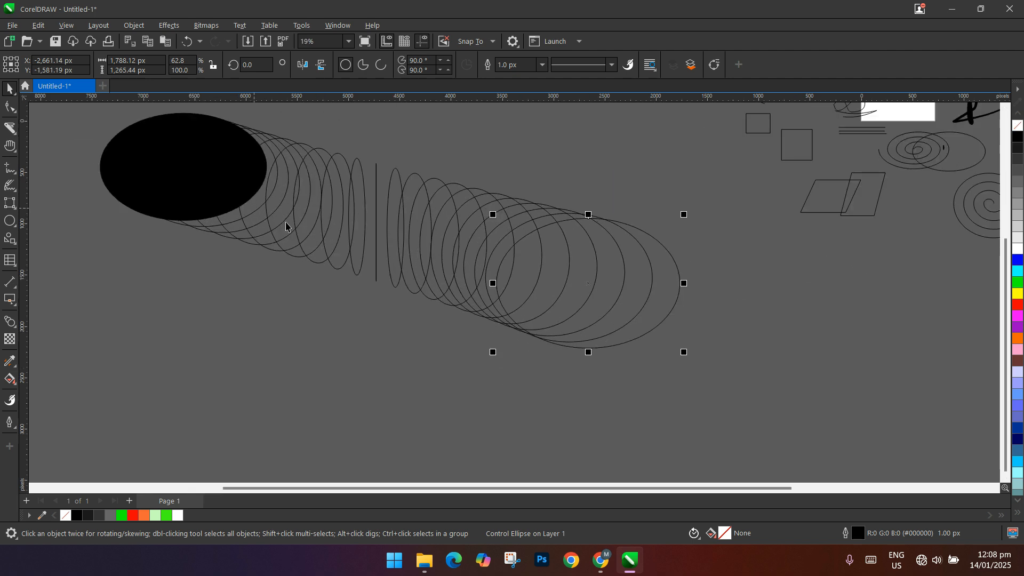
# Move the blend's control ellipses together so that the unfilled one overlaps the black one.
pyautogui.moveTo(525, 272); pyautogui.dragTo(367, 294)
pyautogui.click(358, 279)
pyautogui.scroll(-2, 422, 348)
pyautogui.click(338, 286)
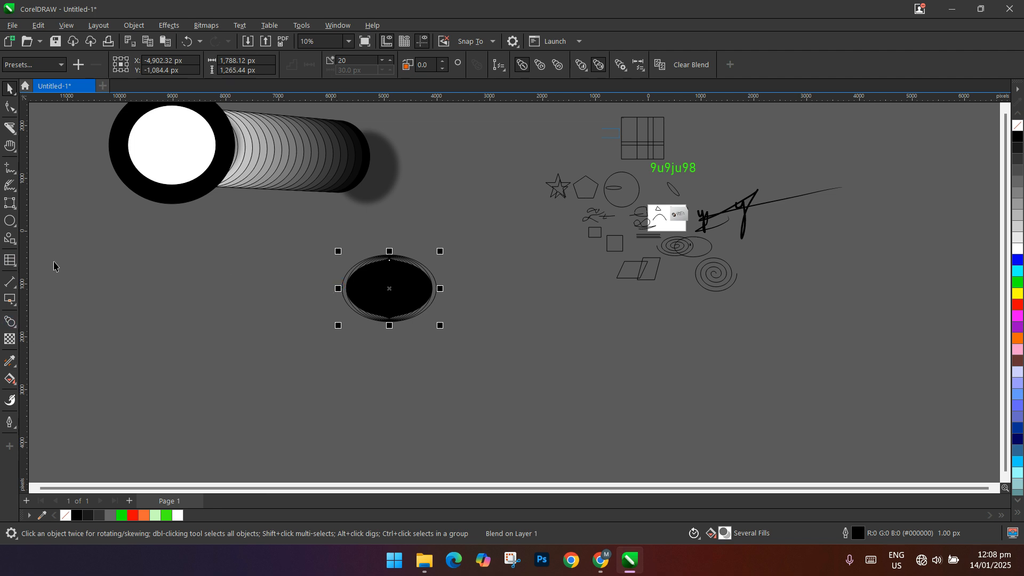
# Apply a push-and-pull distortion with an amplitude of -200 to the overlapping ellipse blend.
pyautogui.click(16, 328)
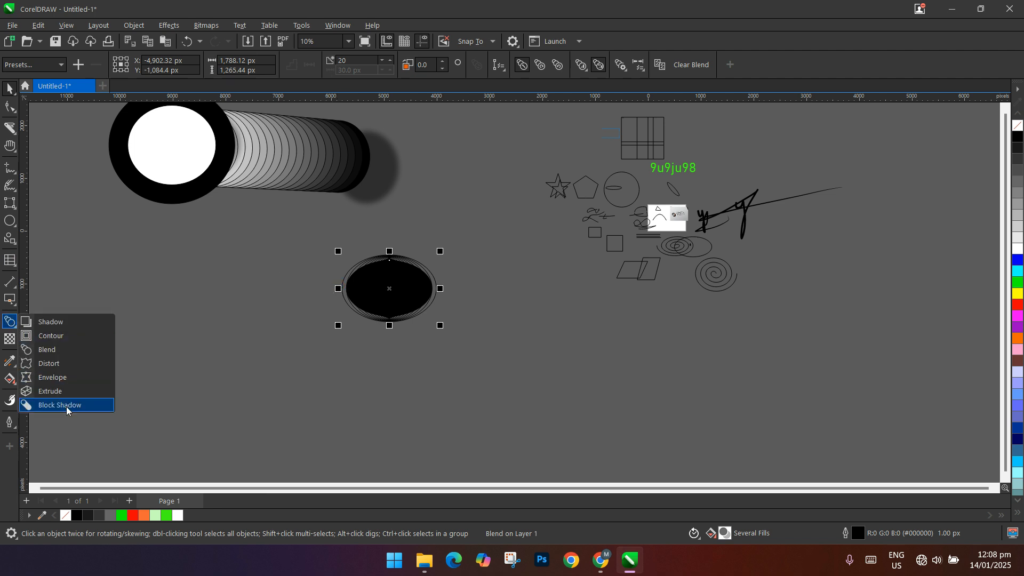
pyautogui.click(58, 364)
pyautogui.scroll(-3, 323, 247)
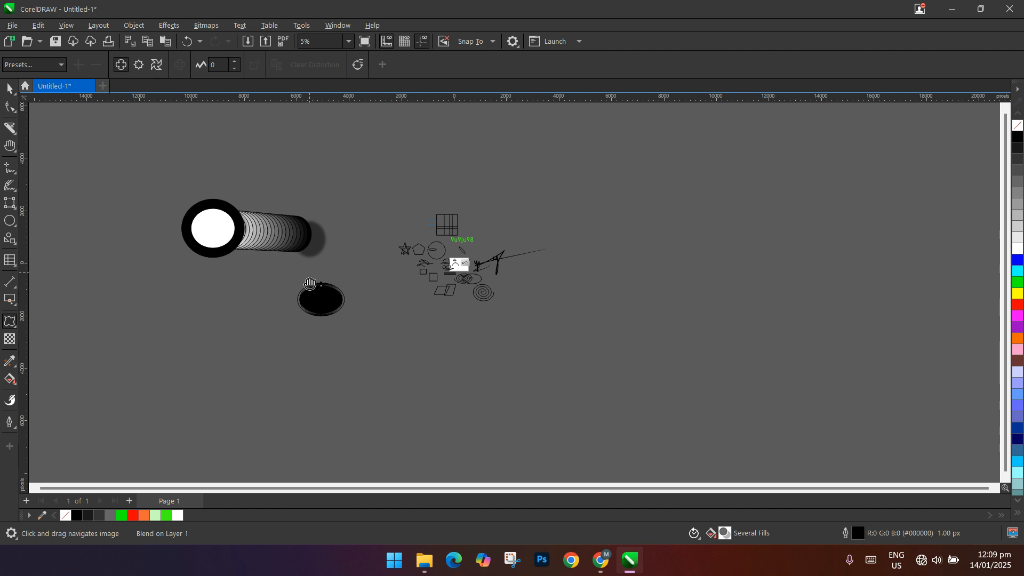
pyautogui.moveTo(224, 271); pyautogui.dragTo(213, 269)
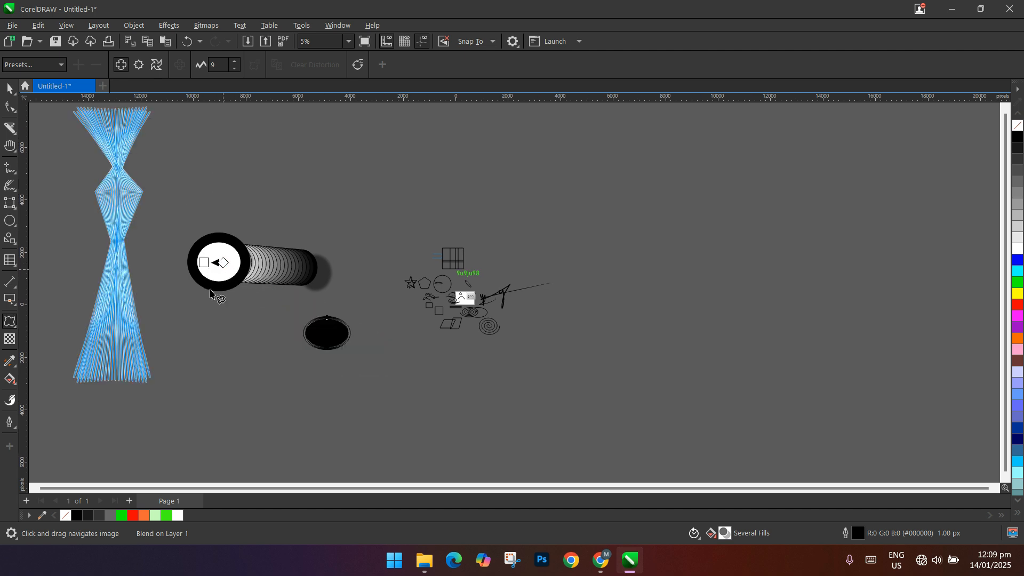
pyautogui.scroll(-1, 210, 256)
# Draw a new ellipse near the table and distort it into looping petals with a push-and-pull amplitude of -200.
pyautogui.press('F7')
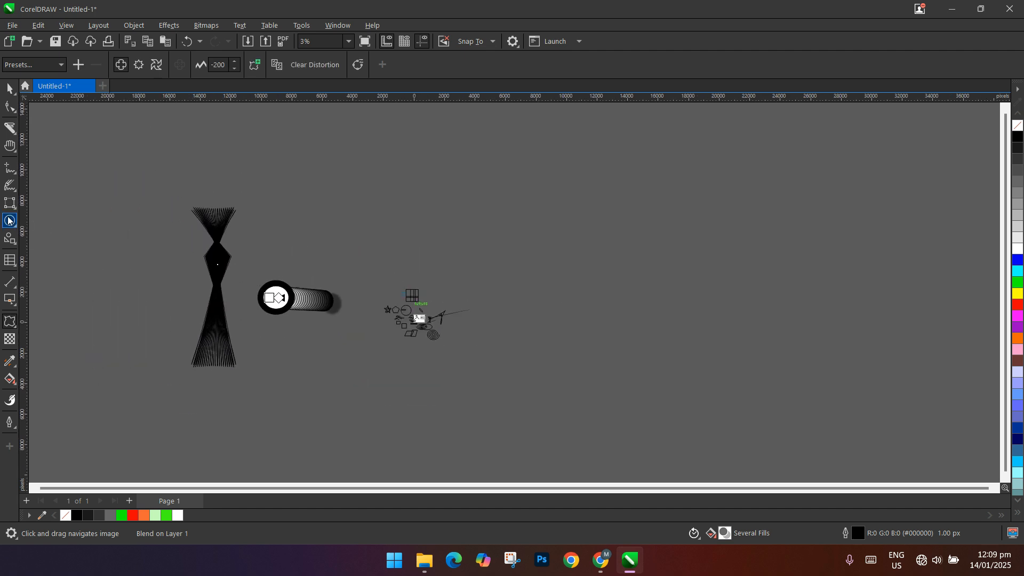
pyautogui.scroll(3, 393, 285)
pyautogui.moveTo(315, 266); pyautogui.dragTo(298, 288)
pyautogui.click(6, 322)
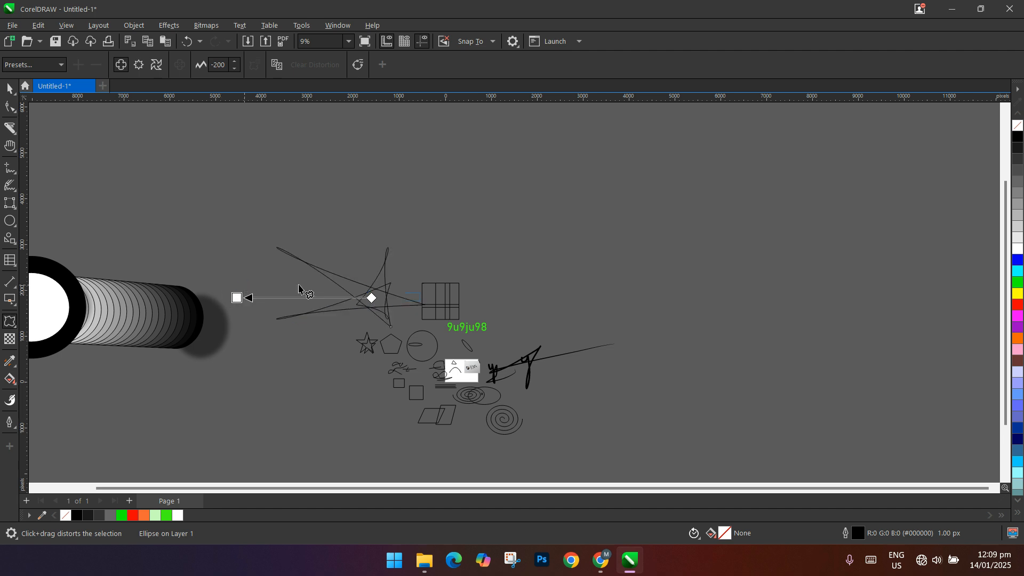
pyautogui.scroll(2, 339, 289)
pyautogui.moveTo(369, 303); pyautogui.dragTo(257, 324)
pyautogui.scroll(-3, 279, 310)
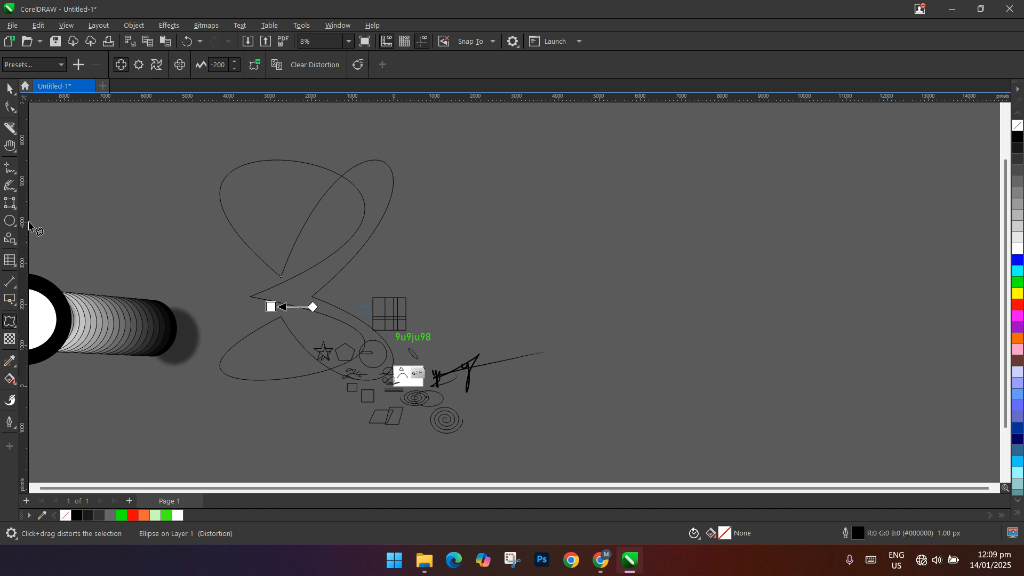
# Draw a five-sided polygon about 2,589 by 2,357 px in the empty area right of the distorted ellipse.
pyautogui.click(17, 244)
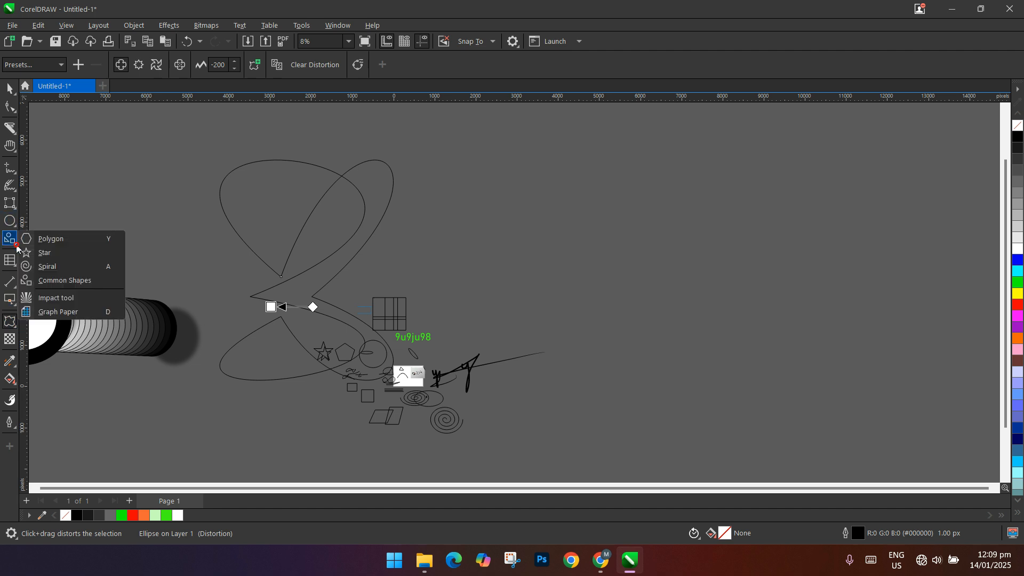
pyautogui.click(45, 238)
pyautogui.scroll(-2, 347, 253)
pyautogui.scroll(2, 347, 253)
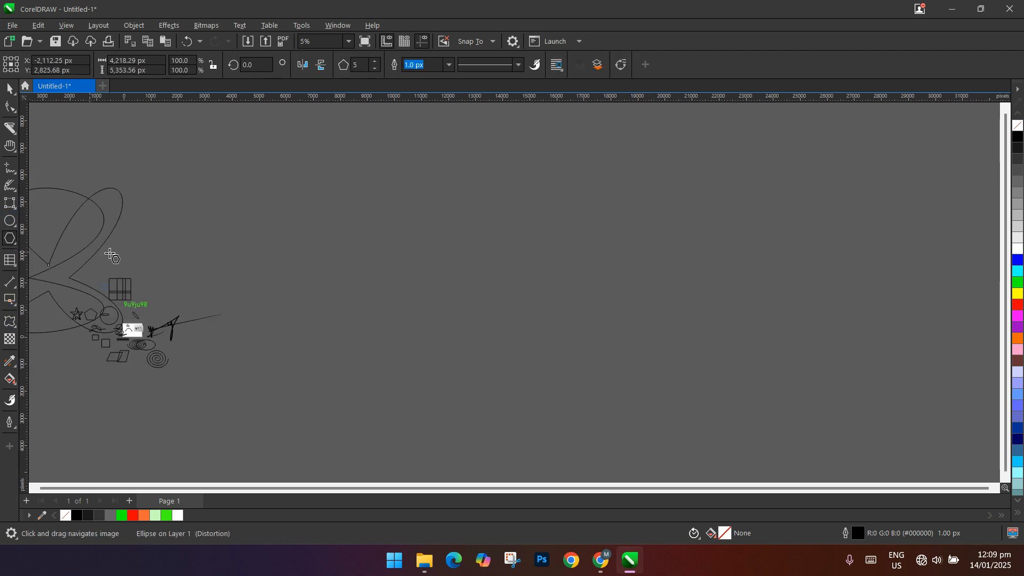
pyautogui.moveTo(237, 213); pyautogui.dragTo(344, 309)
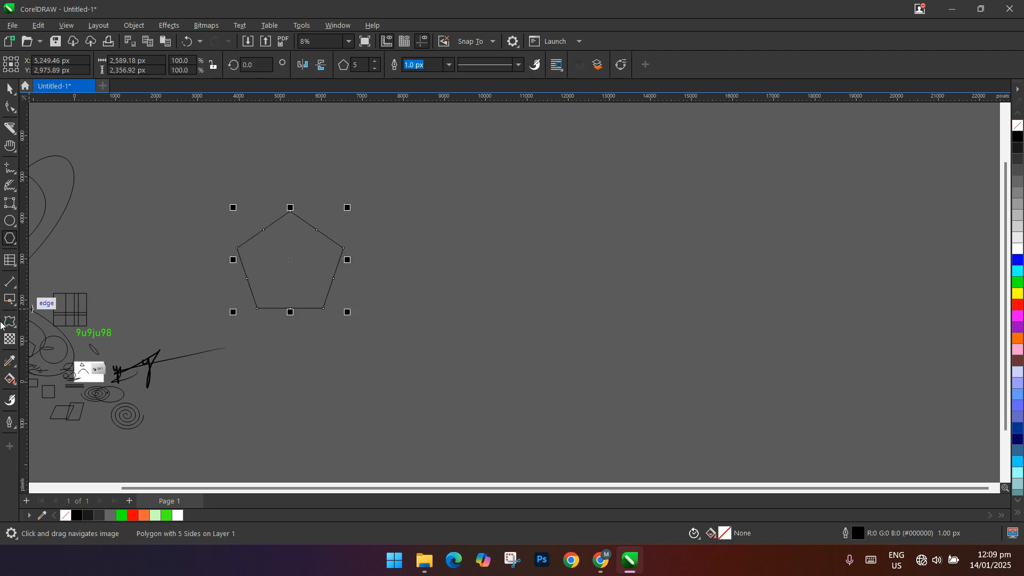
# Apply a push-and-pull distortion from the new pentagon's centre, turning it into a flower with thin looping petals.
pyautogui.click(14, 322)
pyautogui.moveTo(266, 283); pyautogui.dragTo(288, 245)
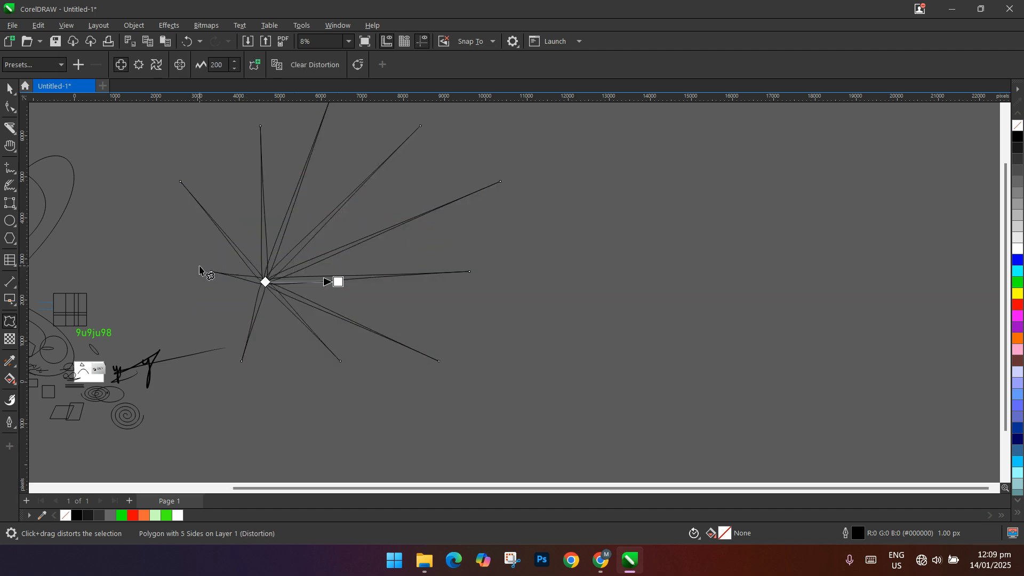
pyautogui.hotkey('ctrl', 'z')
pyautogui.moveTo(290, 267); pyautogui.dragTo(270, 267)
pyautogui.click(170, 260)
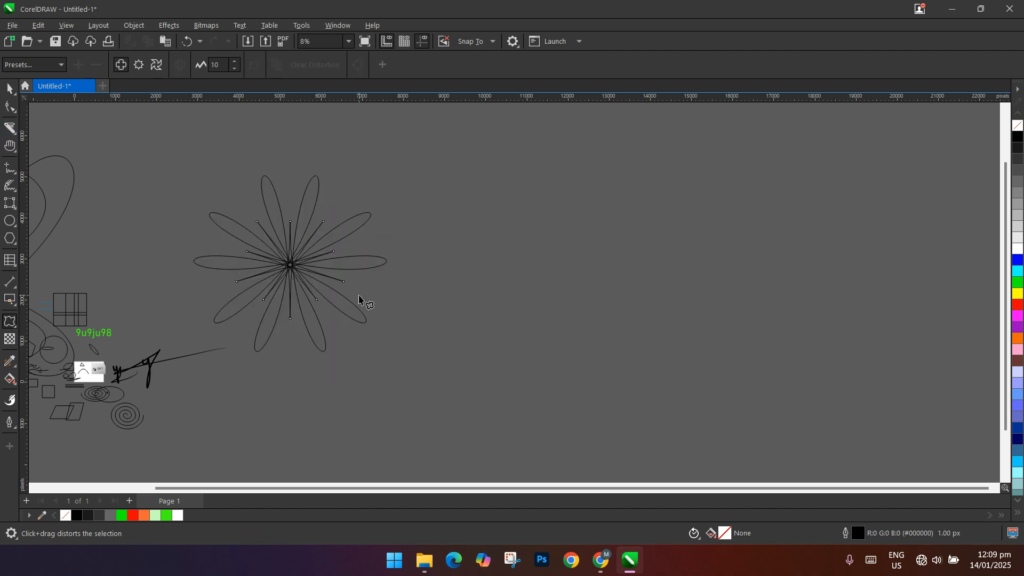
# Move the distorted flower up and to the right, and rotate it slightly clockwise.
pyautogui.click(4, 89)
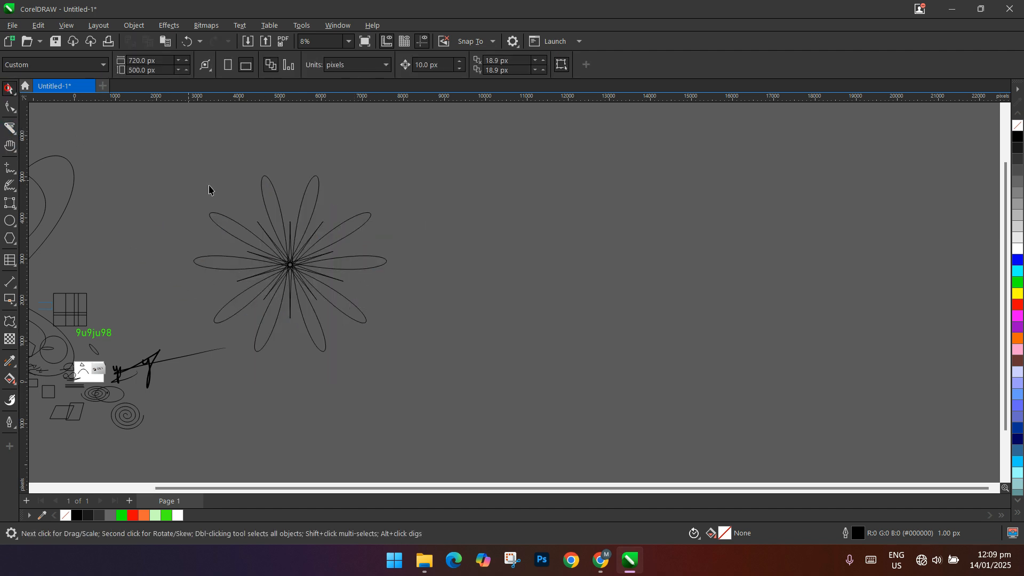
pyautogui.moveTo(278, 236); pyautogui.dragTo(351, 200)
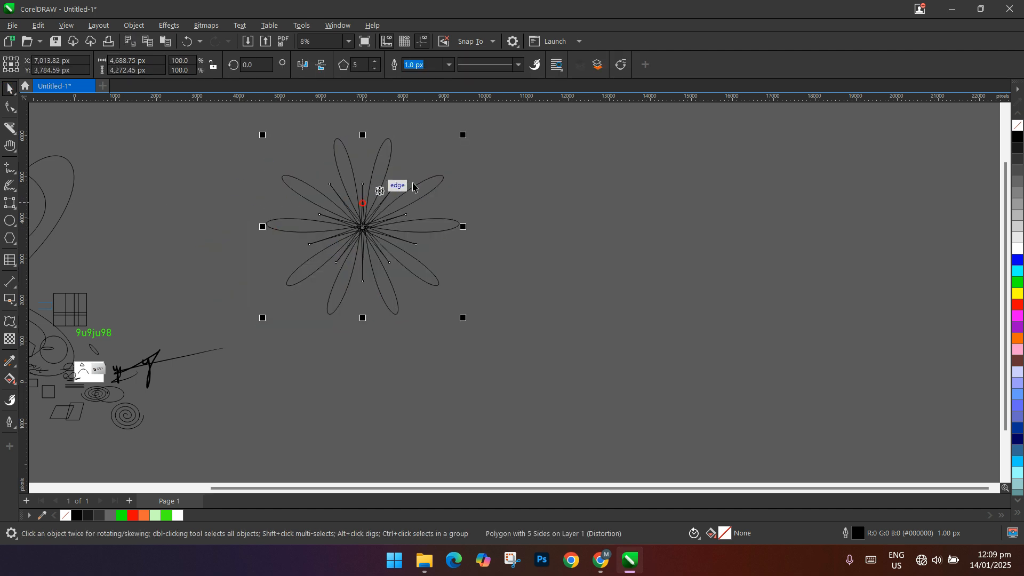
pyautogui.click(552, 219)
pyautogui.scroll(-1, 373, 222)
pyautogui.scroll(2, 375, 224)
pyautogui.scroll(-5, 376, 229)
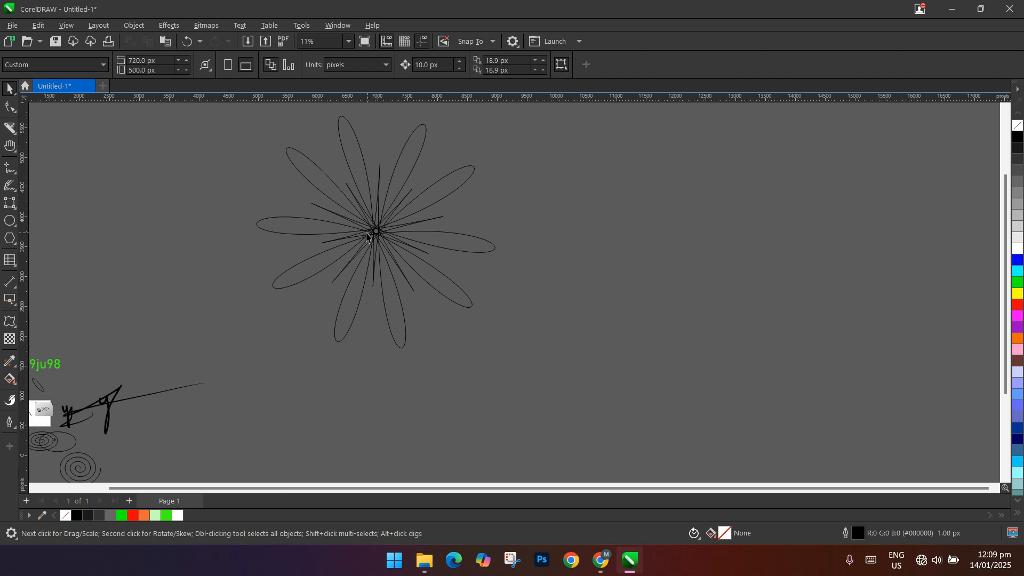
pyautogui.scroll(2, 40, 327)
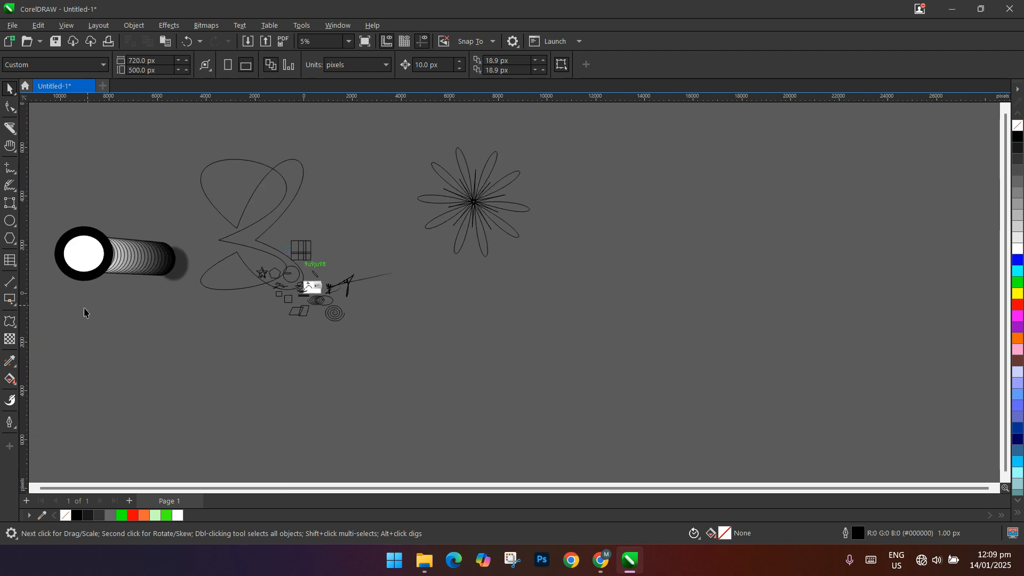
# Switch the effect tool to Envelope and draw an ellipse about 6,131 by 7,051 px left of the hourglass-shaped blend.
pyautogui.click(9, 324)
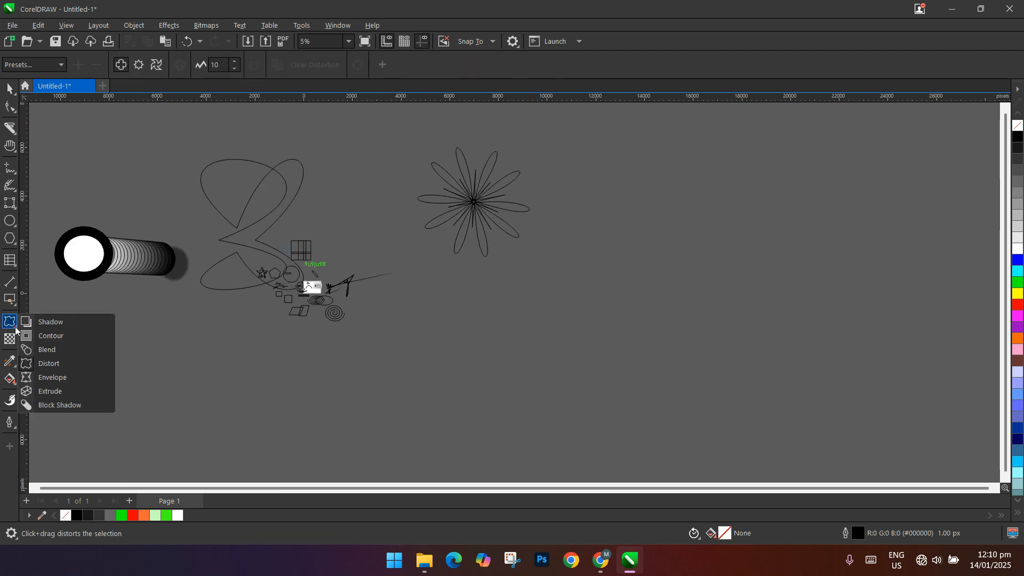
pyautogui.click(11, 327)
pyautogui.click(11, 327)
pyautogui.click(10, 327)
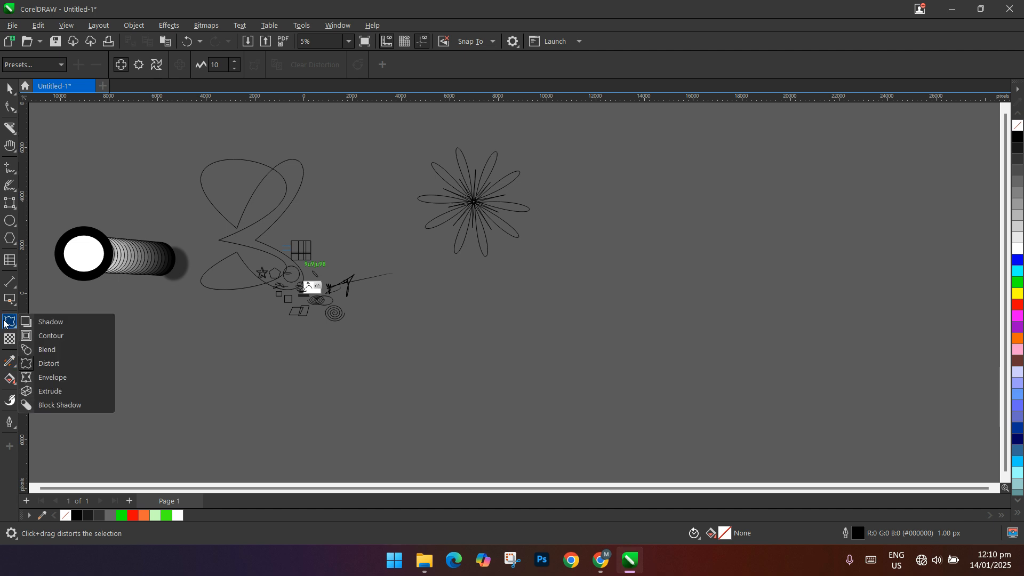
pyautogui.click(57, 374)
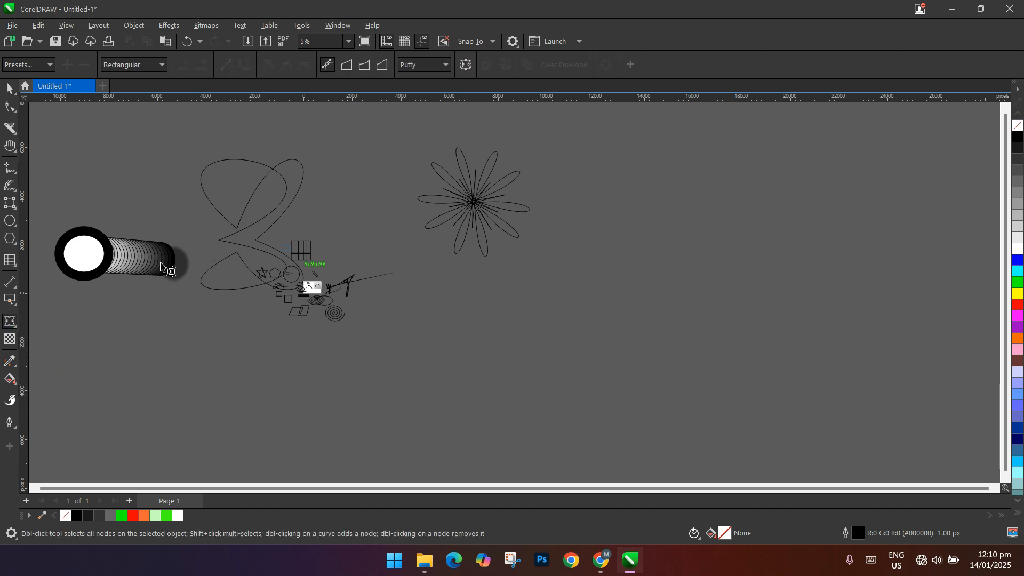
pyautogui.scroll(-4, 177, 262)
pyautogui.moveTo(243, 251); pyautogui.dragTo(497, 247)
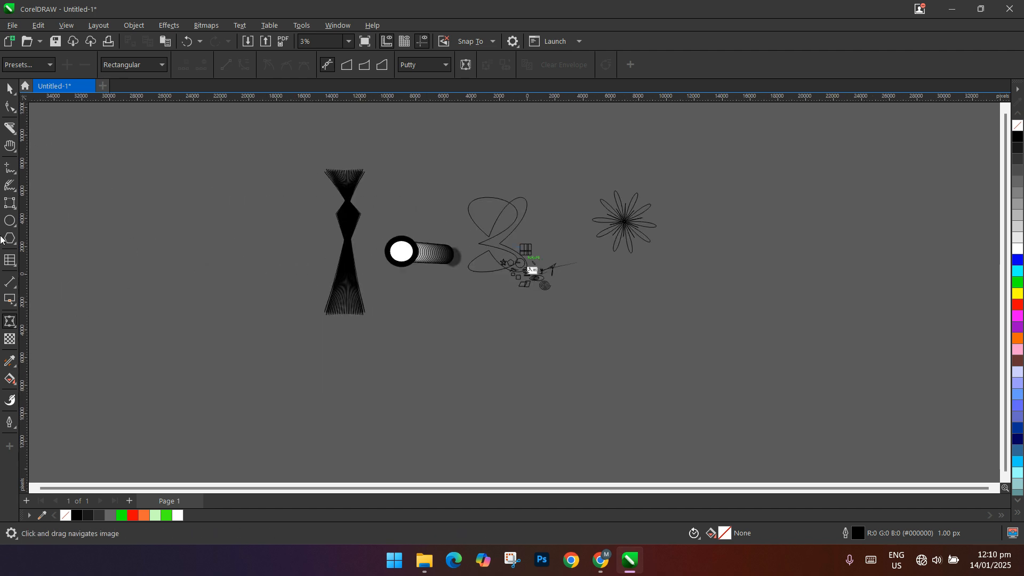
pyautogui.click(9, 222)
pyautogui.moveTo(130, 223); pyautogui.dragTo(222, 328)
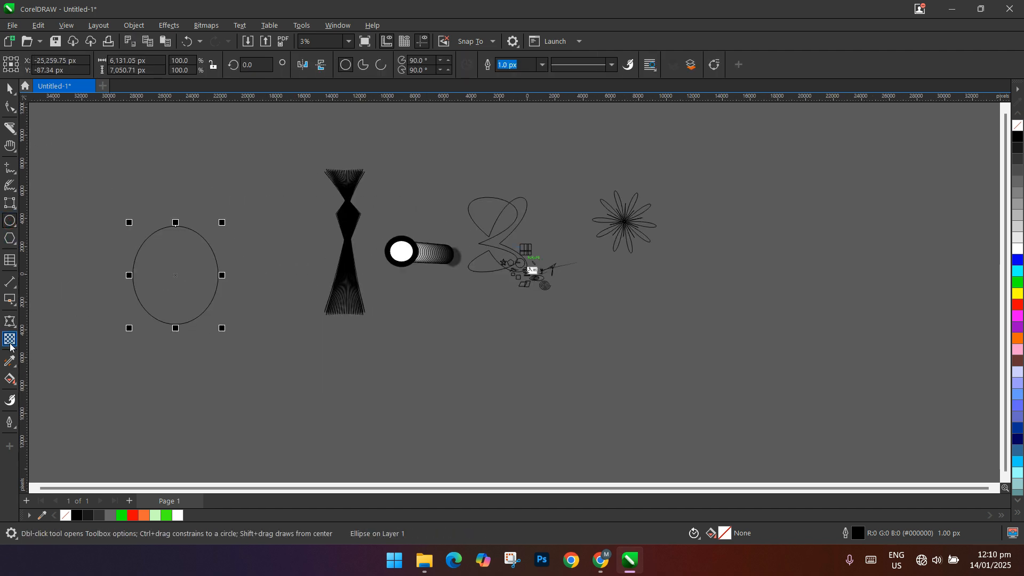
# Apply an envelope to the new ellipse and pull its four mid-side nodes outward into a rounded four-pointed shape.
pyautogui.click(10, 322)
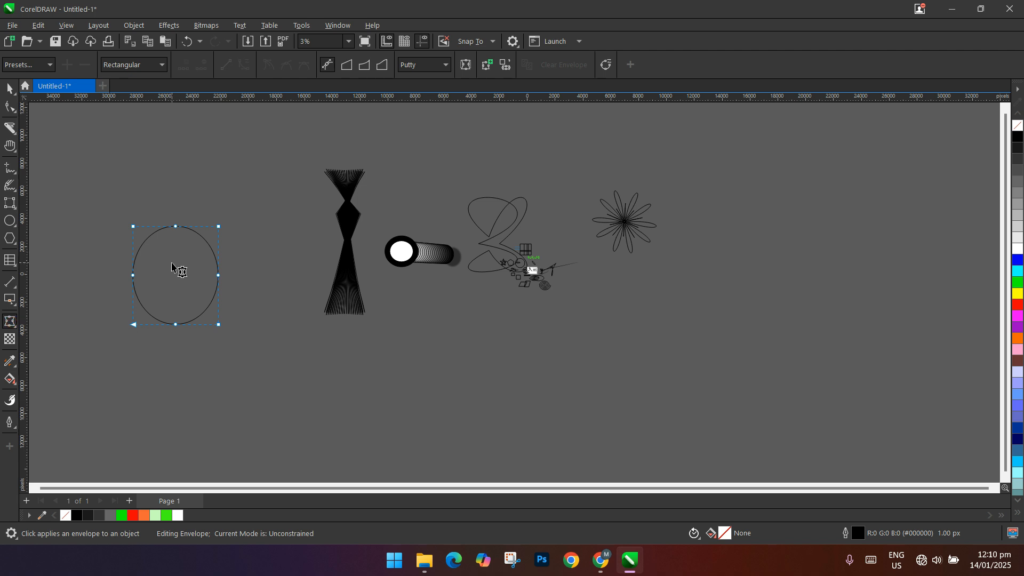
pyautogui.scroll(2, 137, 240)
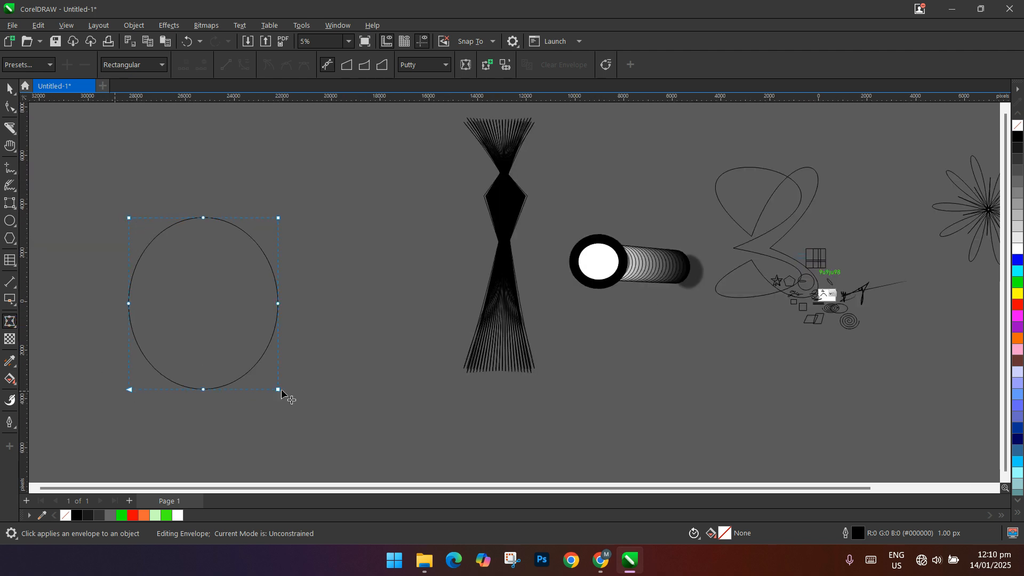
pyautogui.moveTo(277, 305); pyautogui.dragTo(284, 304)
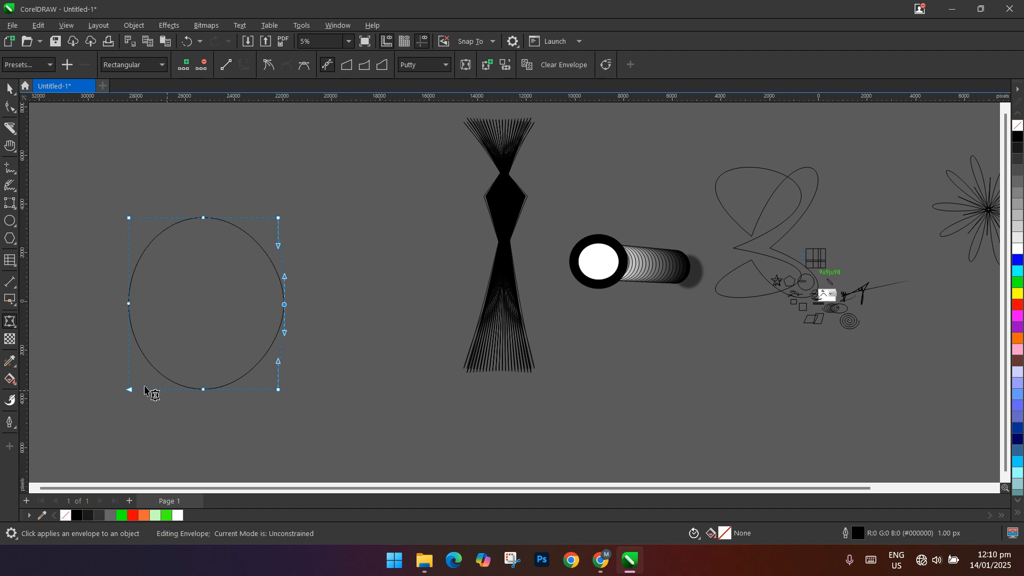
pyautogui.moveTo(283, 305); pyautogui.dragTo(331, 305)
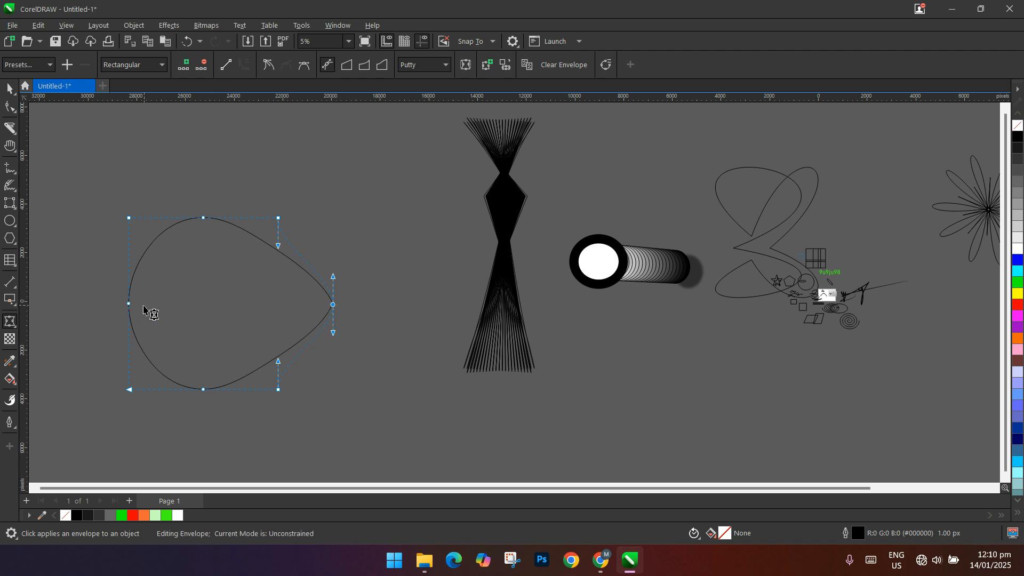
pyautogui.moveTo(129, 304); pyautogui.dragTo(62, 303)
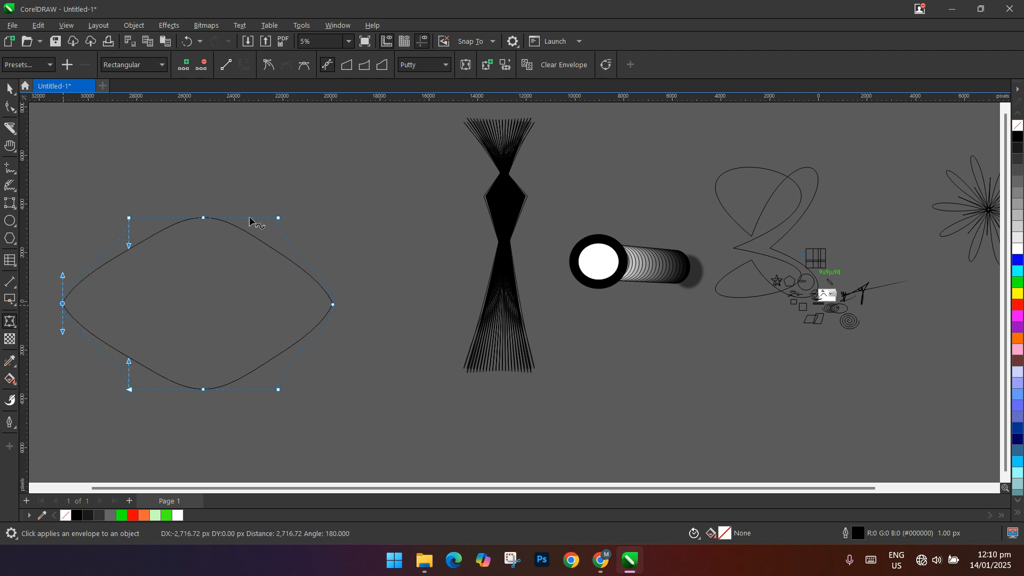
pyautogui.moveTo(204, 217); pyautogui.dragTo(200, 143)
pyautogui.moveTo(203, 391); pyautogui.dragTo(209, 434)
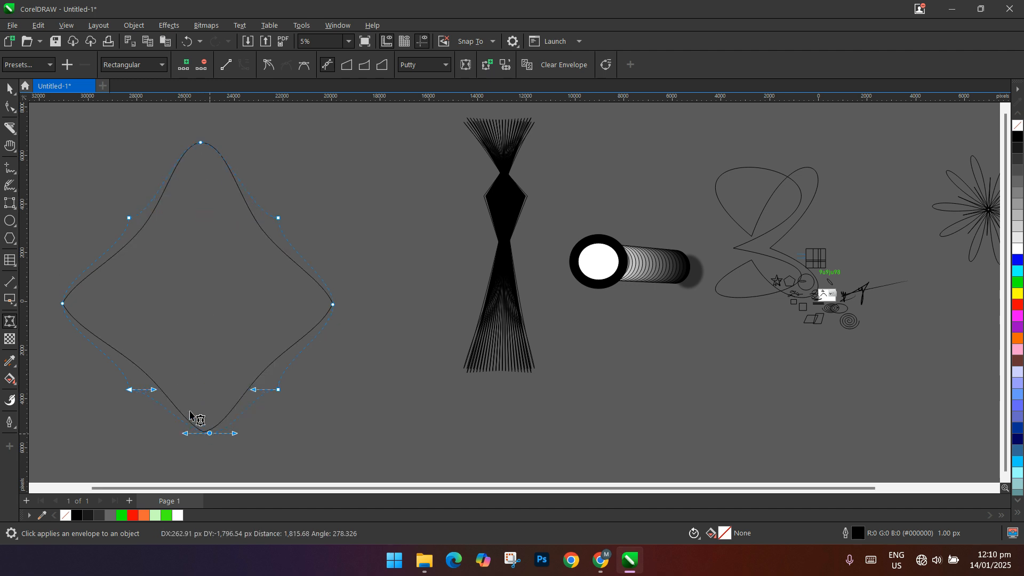
# Bend the envelope's lower-left side outward with its corner handle, and move the shape up and to the right.
pyautogui.click(128, 391)
pyautogui.moveTo(130, 362); pyautogui.dragTo(38, 374)
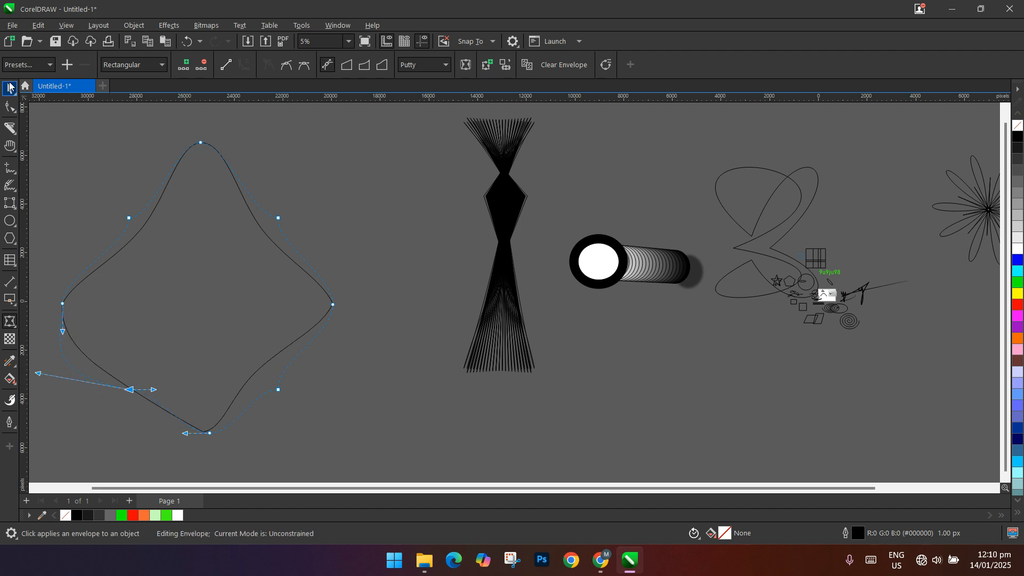
pyautogui.click(8, 85)
pyautogui.scroll(-3, 182, 275)
pyautogui.moveTo(195, 288); pyautogui.dragTo(221, 175)
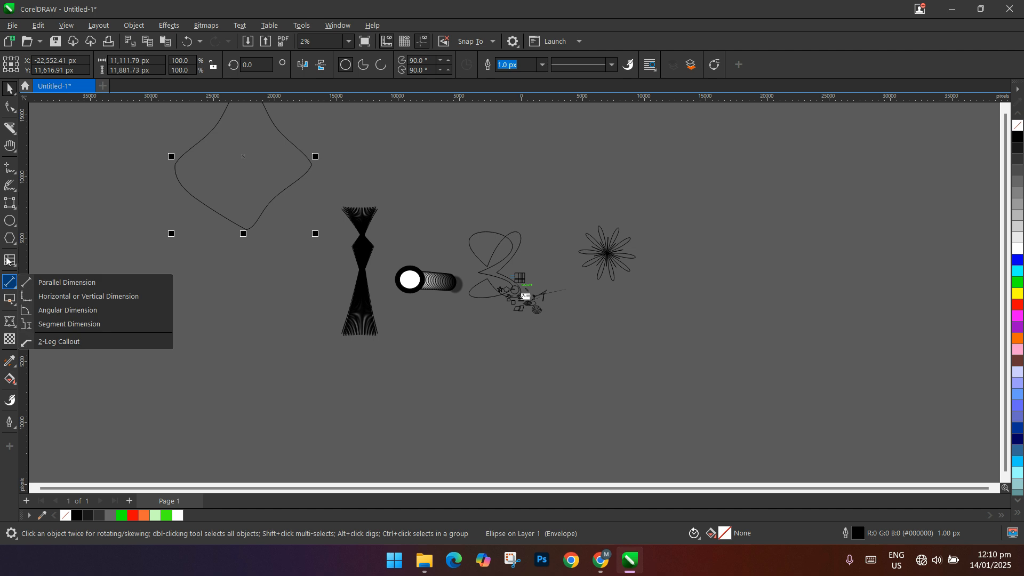
pyautogui.click(14, 229)
pyautogui.moveTo(79, 283); pyautogui.dragTo(289, 386)
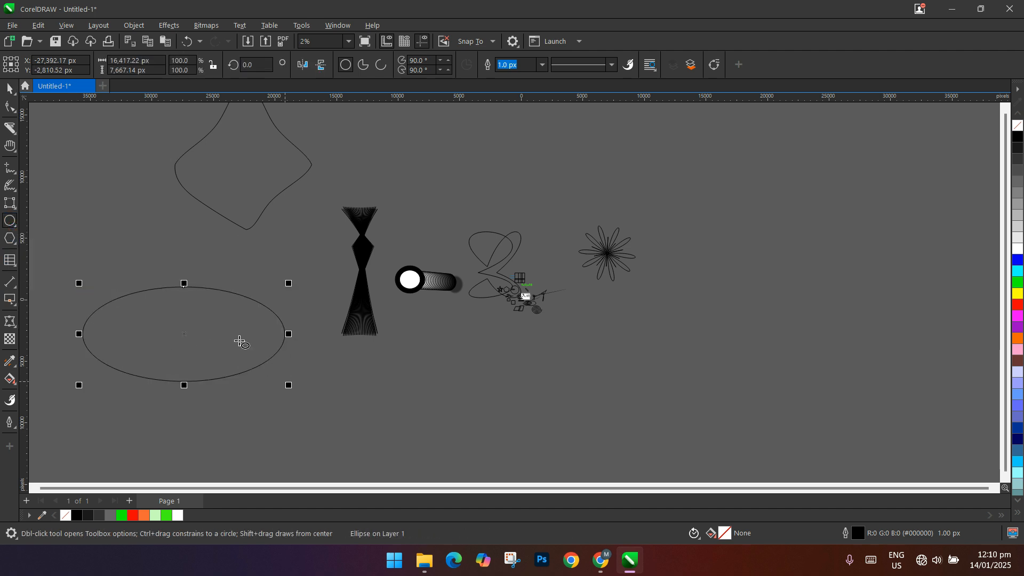
pyautogui.press('Delete')
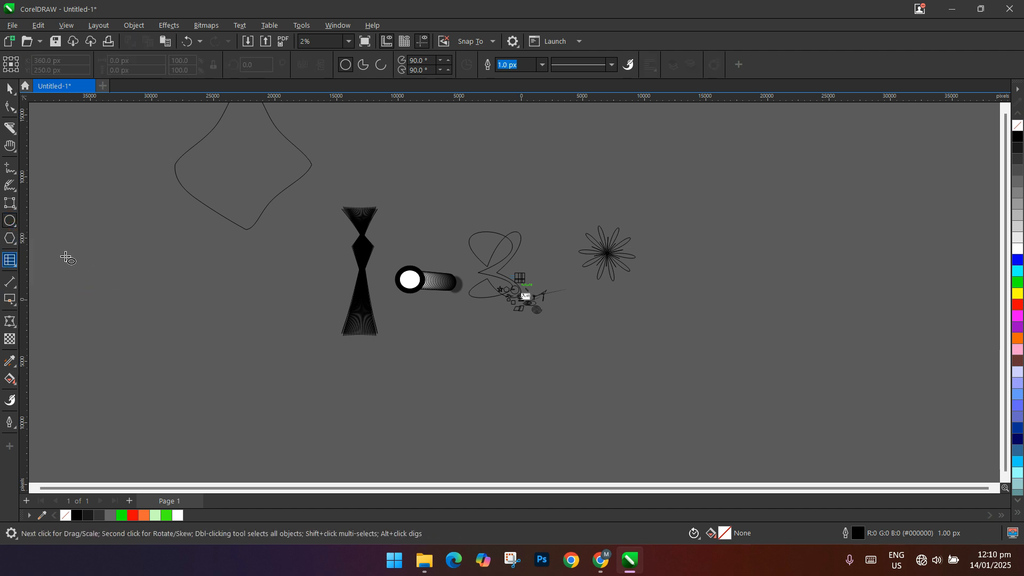
# Draw a five-sided polygon about 10,546 by 7,562 px below the enveloped shape and extrude it toward the upper right.
pyautogui.click(15, 244)
pyautogui.moveTo(105, 279); pyautogui.dragTo(242, 379)
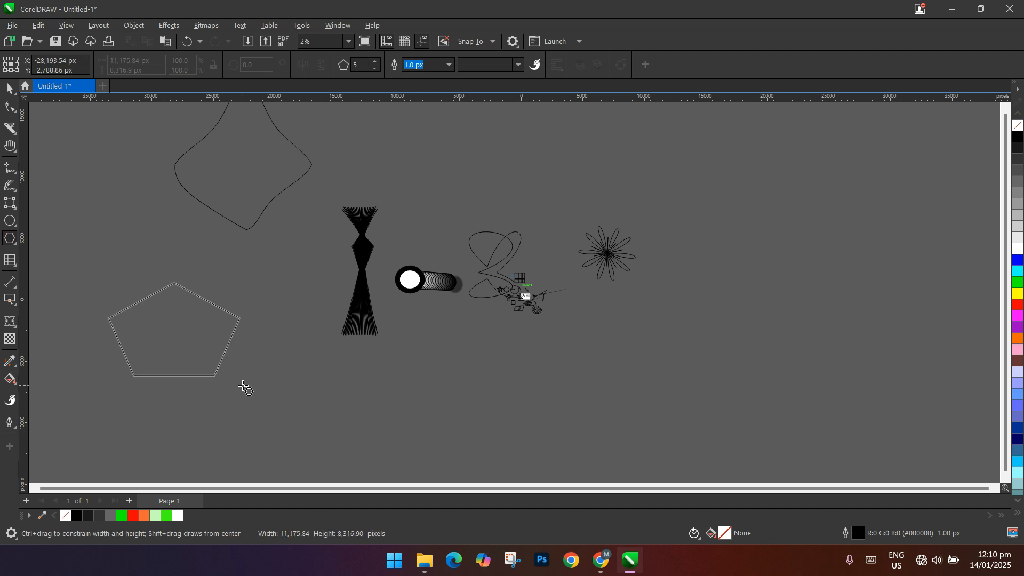
pyautogui.click(15, 327)
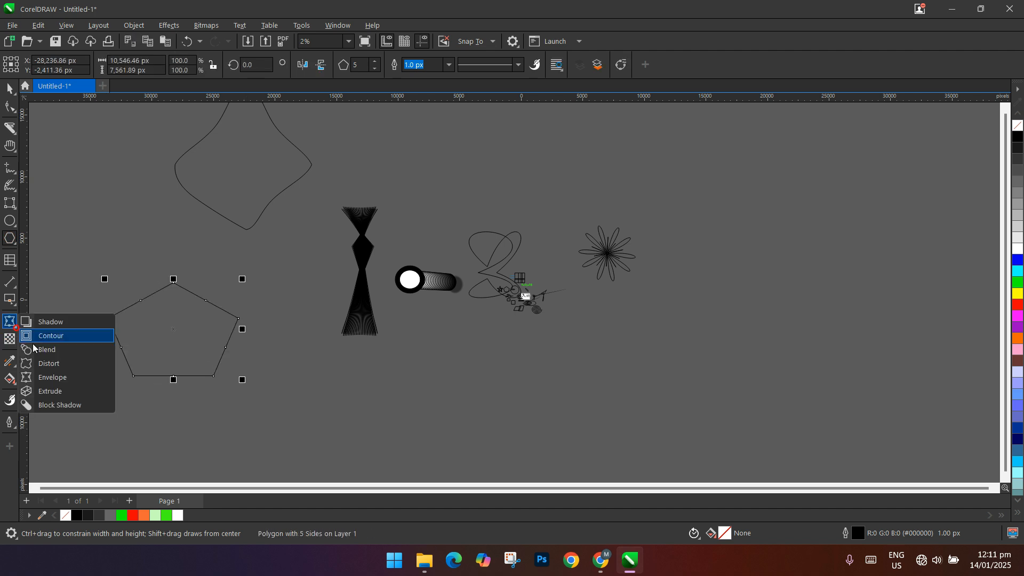
pyautogui.click(70, 392)
pyautogui.moveTo(173, 329); pyautogui.dragTo(313, 301)
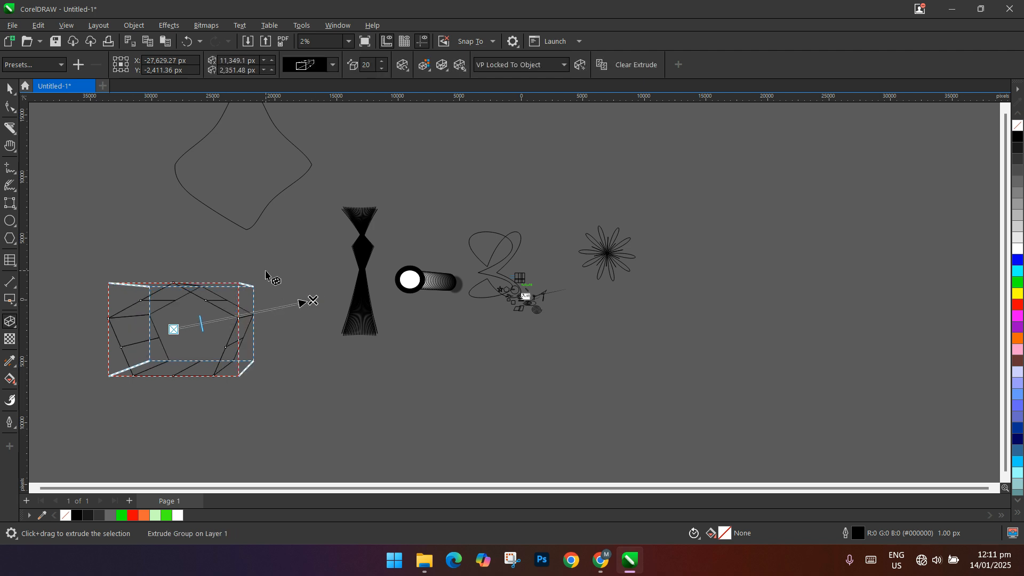
pyautogui.click(266, 273)
# Fill the extruded pentagon's control polygon with black.
pyautogui.click(3, 86)
pyautogui.scroll(3, 160, 368)
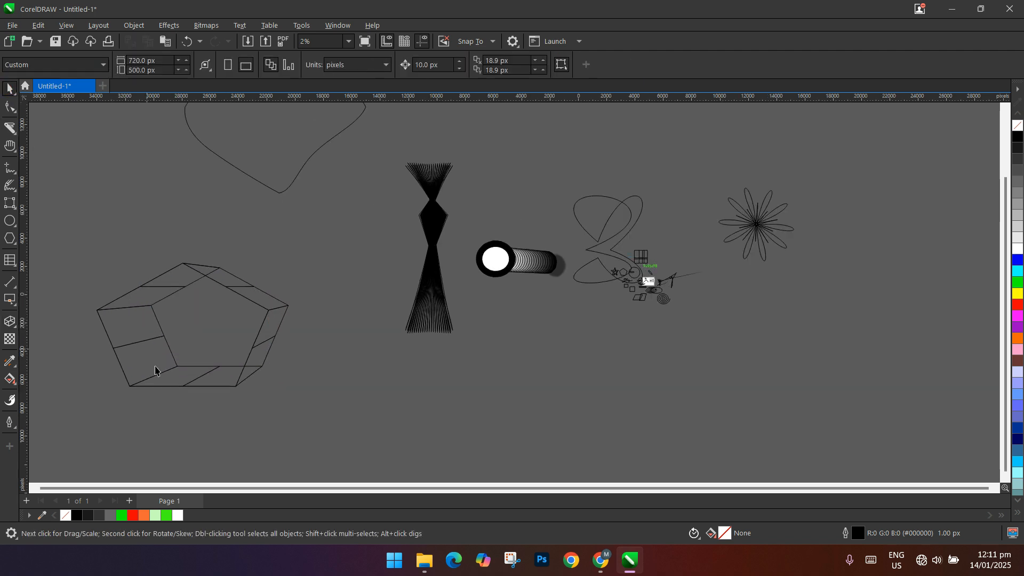
pyautogui.click(194, 377)
pyautogui.scroll(-2, 181, 399)
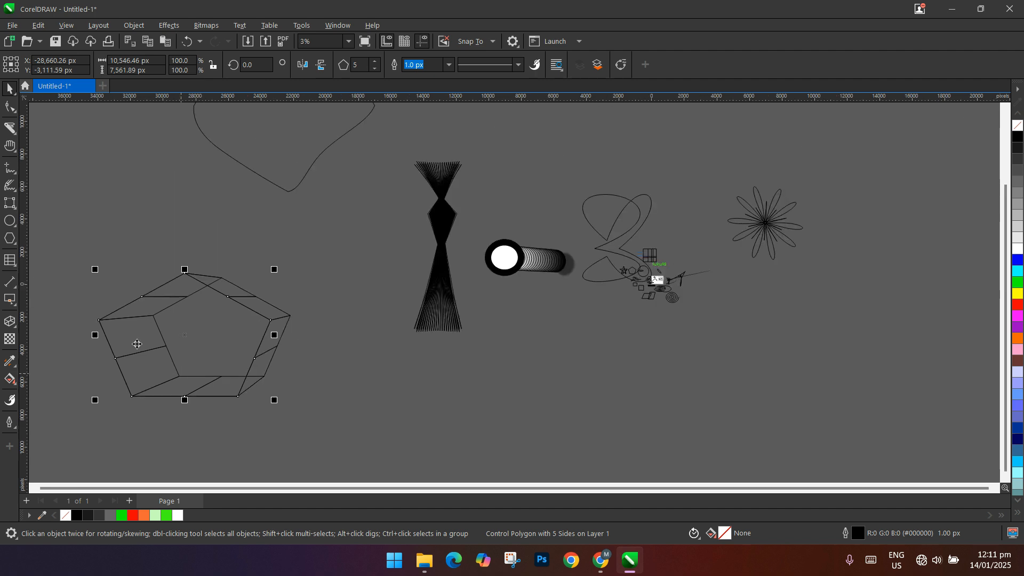
pyautogui.click(1018, 137)
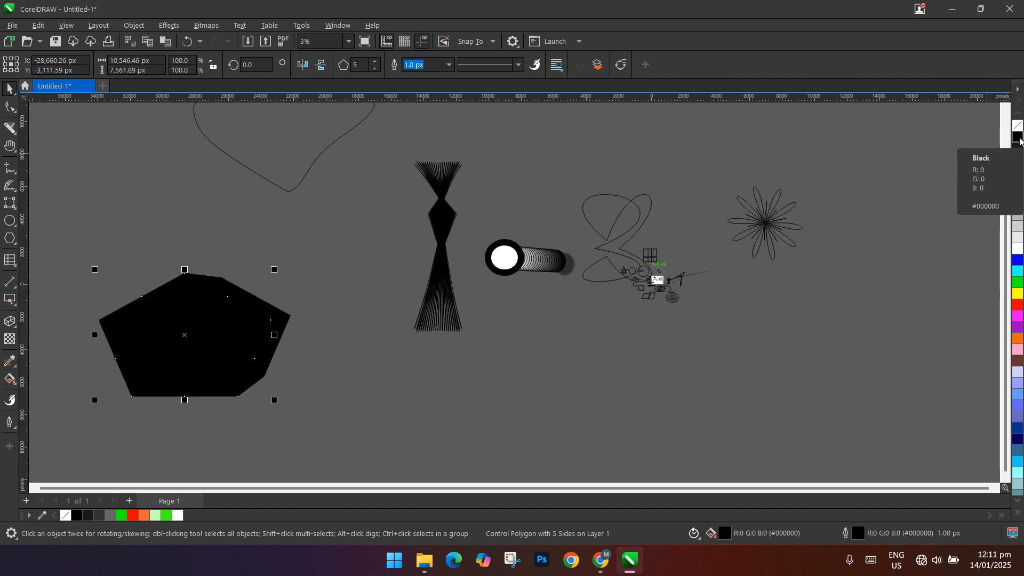
# Move the black extruded pentagon up and to the right, and deselect it.
pyautogui.click(173, 310)
pyautogui.click(254, 295)
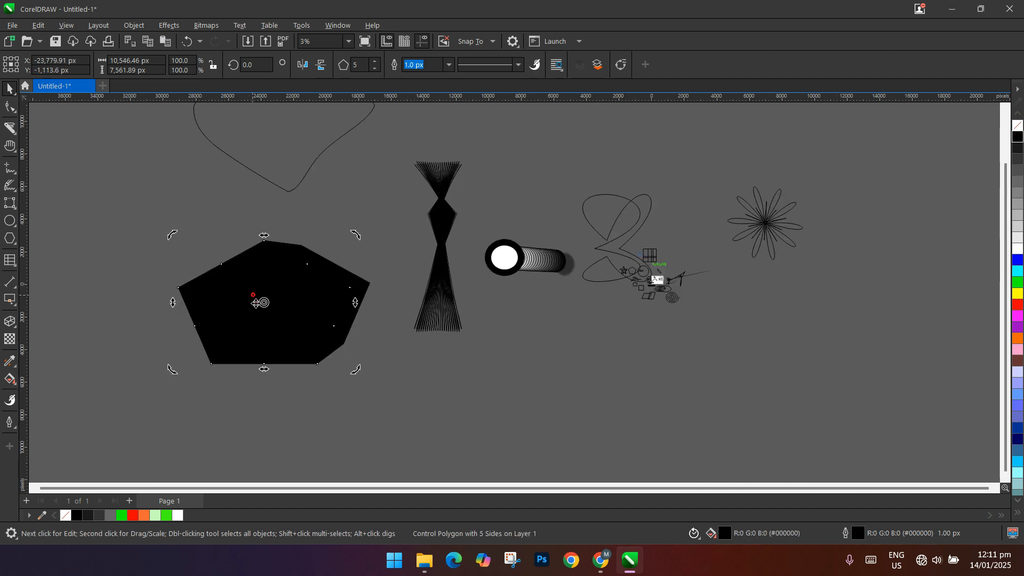
pyautogui.click(412, 343)
pyautogui.scroll(2, 346, 301)
pyautogui.scroll(-2, 340, 307)
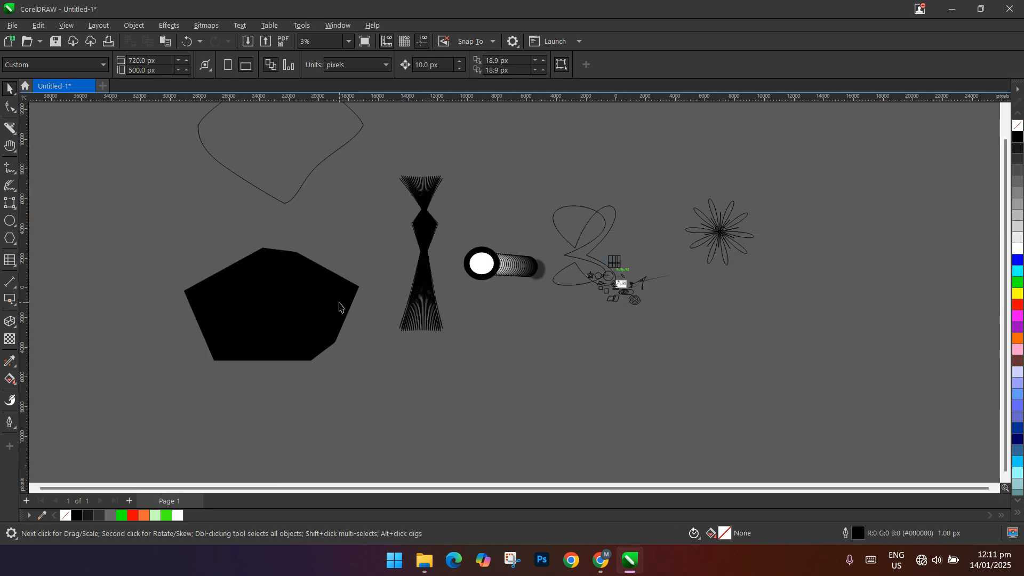
# Undo the extruded pentagon's move and its black fill.
pyautogui.hotkey('ctrl', 'z')
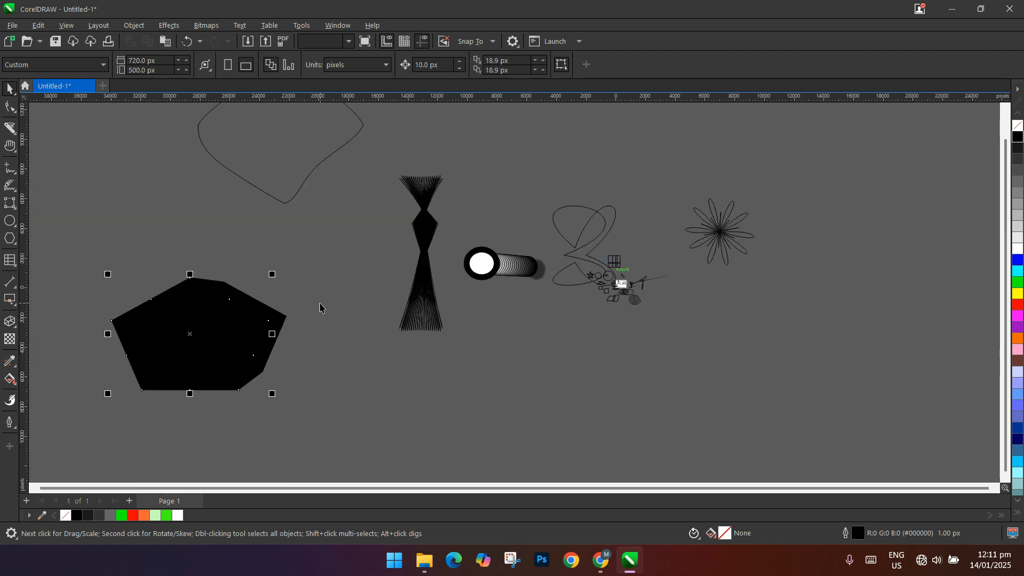
pyautogui.hotkey('ctrl', 'z')
pyautogui.click(278, 352)
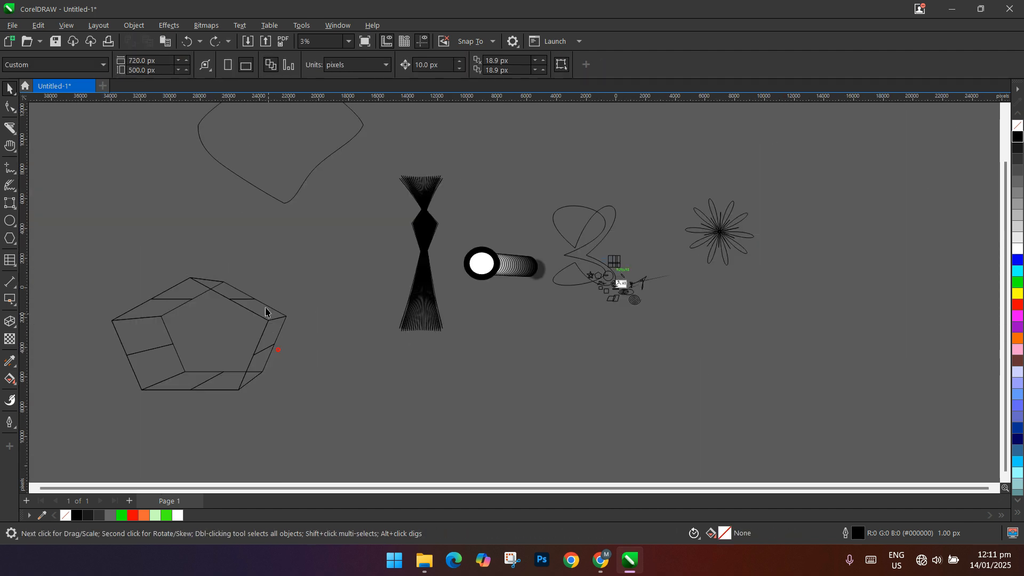
# Select the whole extrude group and move it up and to the right.
pyautogui.scroll(2, 256, 313)
pyautogui.moveTo(255, 314); pyautogui.dragTo(312, 239)
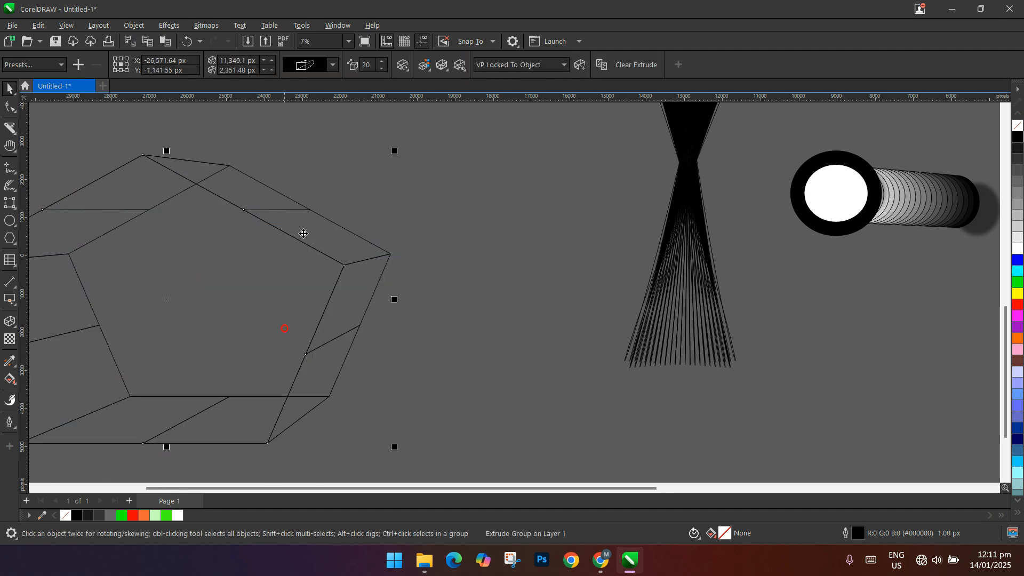
# Redirect the pentagon's extrusion toward the left by moving its vanishing point with the Extrude tool.
pyautogui.click(14, 331)
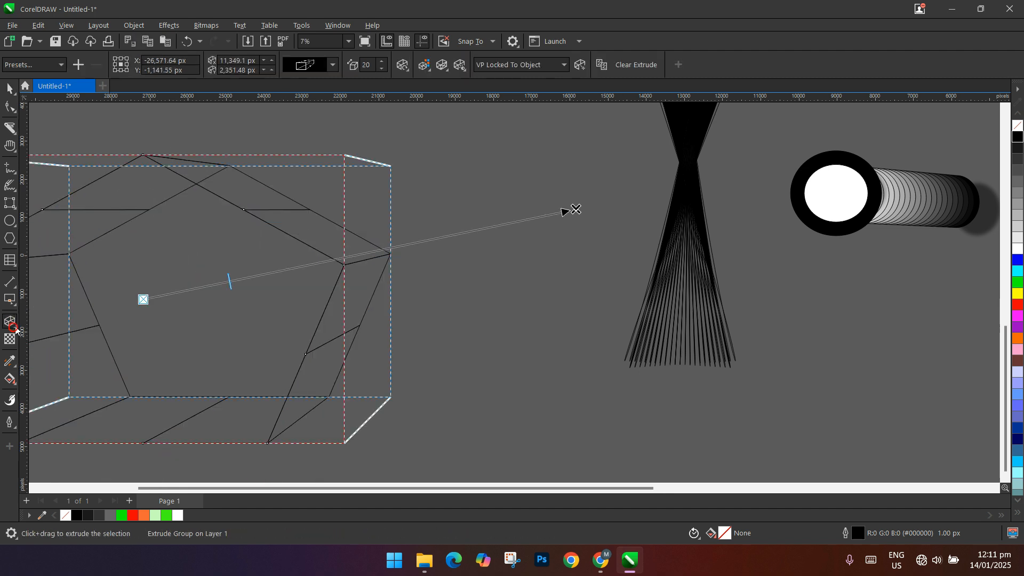
pyautogui.click(560, 208)
pyautogui.scroll(-4, 480, 256)
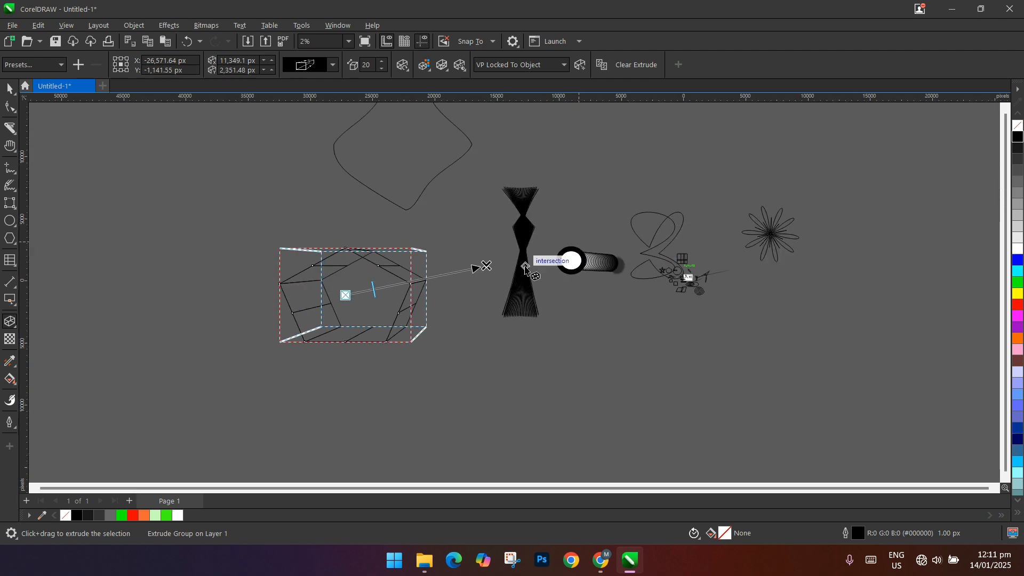
pyautogui.moveTo(411, 279); pyautogui.dragTo(310, 493)
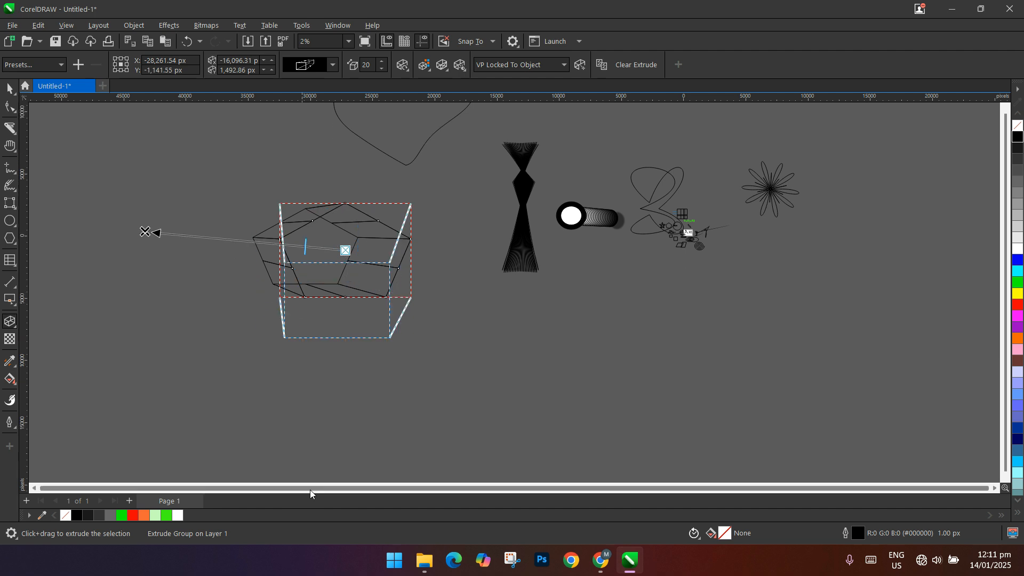
pyautogui.click(25, 85)
pyautogui.click(112, 86)
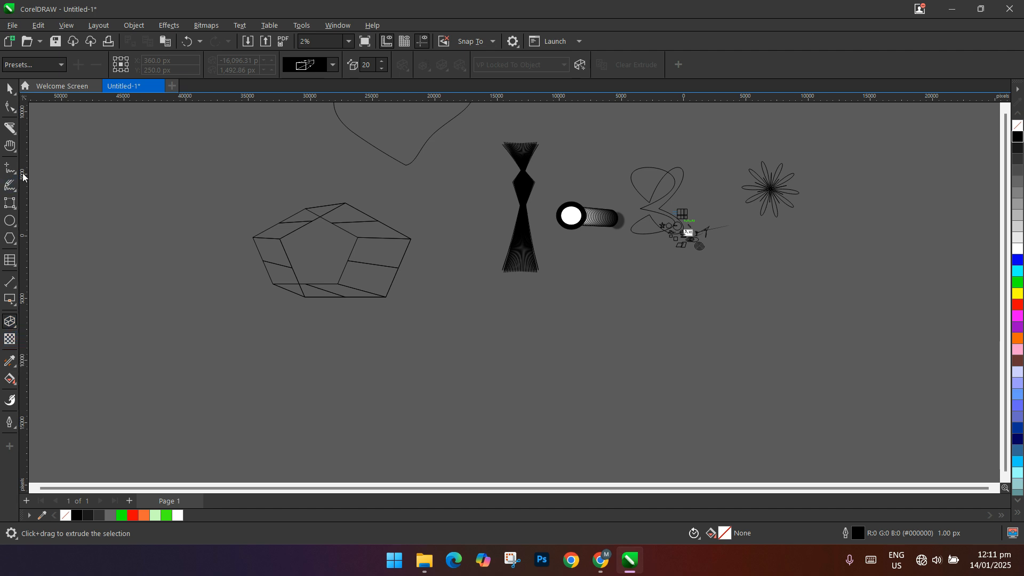
# Draw a large ellipse about 17,995 by 17,017 px, overlapping the lower part of the extruded pentagon.
pyautogui.scroll(-1, 404, 215)
pyautogui.moveTo(378, 173); pyautogui.dragTo(404, 382)
pyautogui.moveTo(472, 410); pyautogui.dragTo(408, 253)
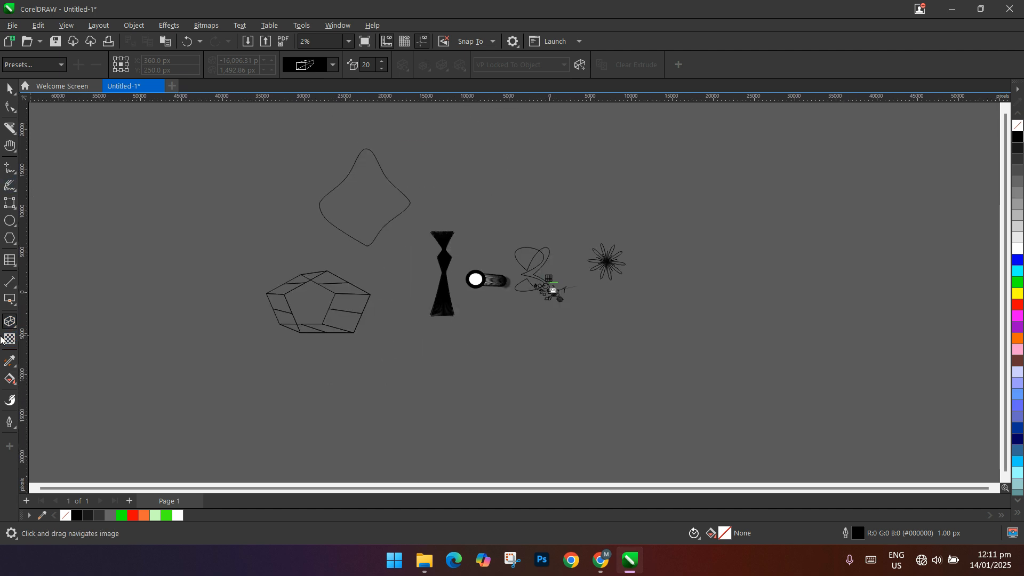
pyautogui.click(11, 220)
pyautogui.moveTo(204, 298); pyautogui.dragTo(358, 444)
# Move the large ellipse to the far right of all other objects and fill it with black.
pyautogui.moveTo(281, 372); pyautogui.dragTo(803, 317)
pyautogui.click(1018, 137)
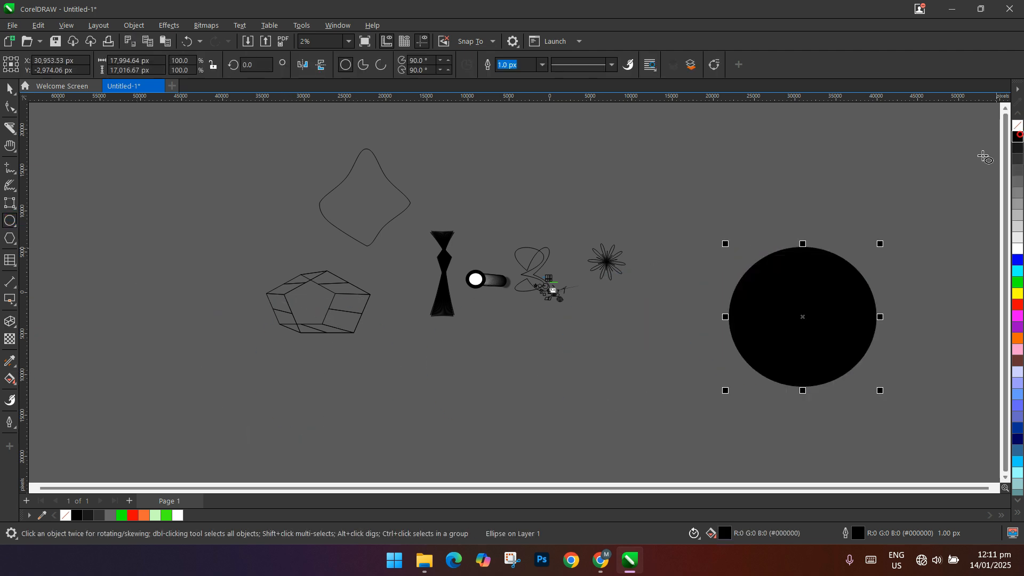
# Apply a uniform transparency of 0 to the large black ellipse.
pyautogui.click(10, 339)
pyautogui.scroll(-1, 594, 317)
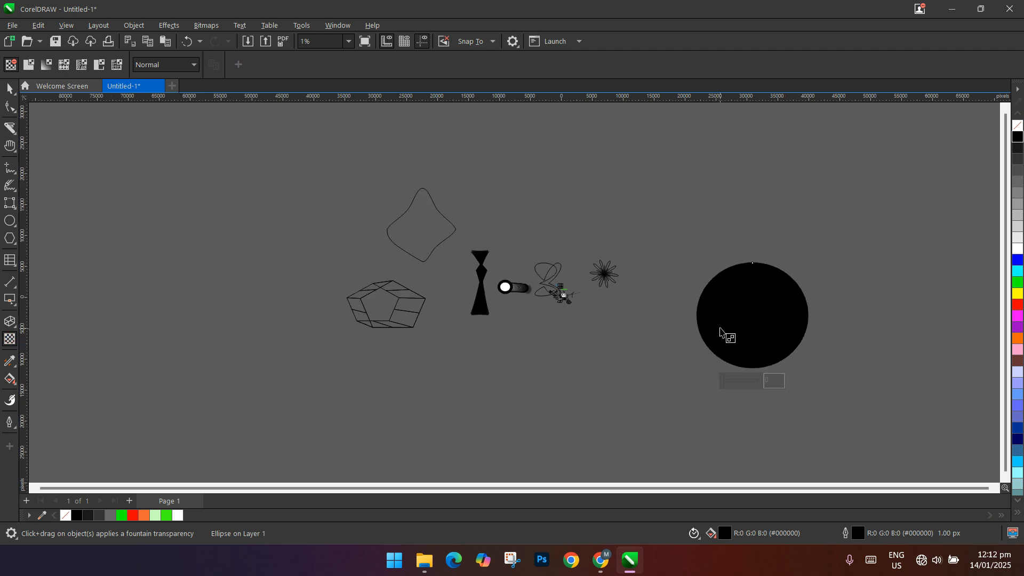
pyautogui.moveTo(610, 316); pyautogui.dragTo(515, 278)
pyautogui.click(674, 286)
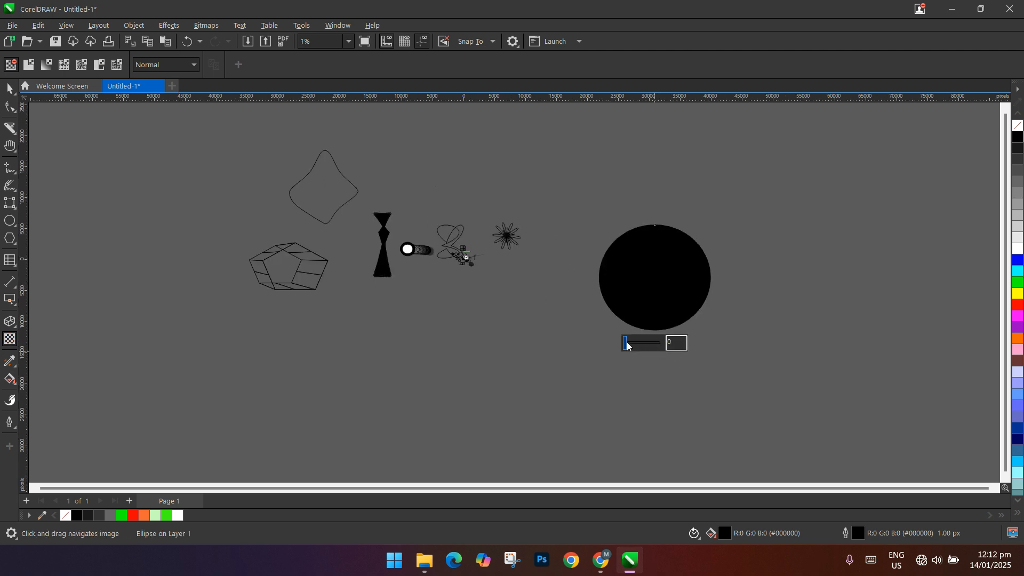
pyautogui.moveTo(626, 346)
pyautogui.mouseDown()
pyautogui.moveTo(659, 347)
pyautogui.moveTo(625, 346)
pyautogui.mouseUp()
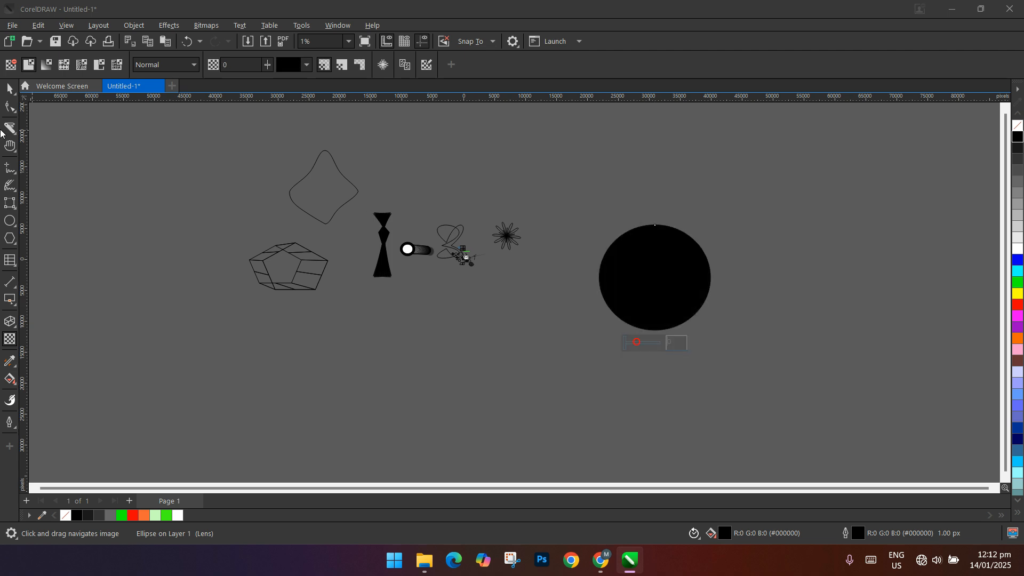
# Sample white from the small blended circle with the Color Eyedropper and apply it to the large ellipse.
pyautogui.click(16, 369)
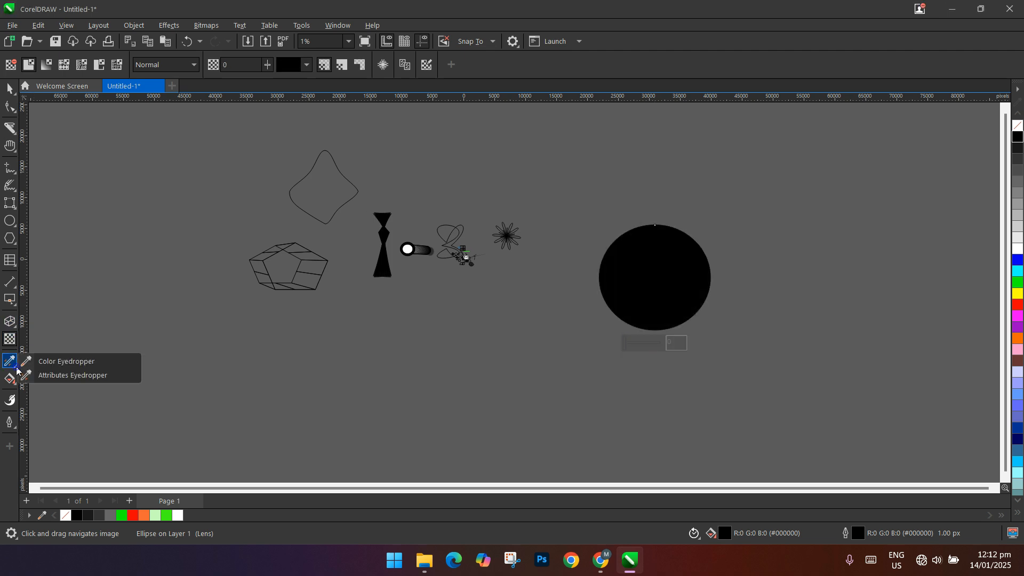
pyautogui.click(48, 362)
pyautogui.scroll(2, 594, 258)
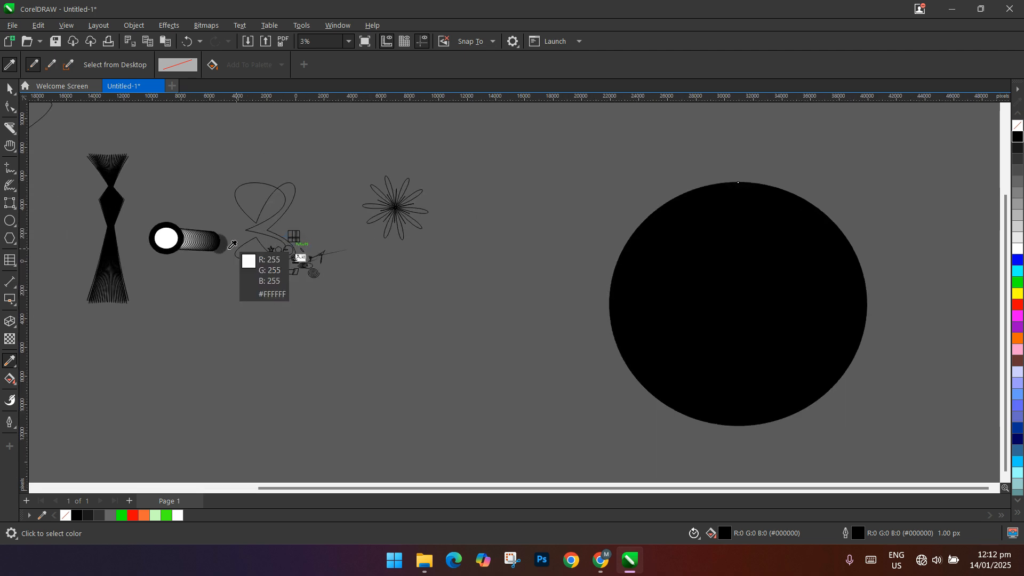
pyautogui.click(169, 235)
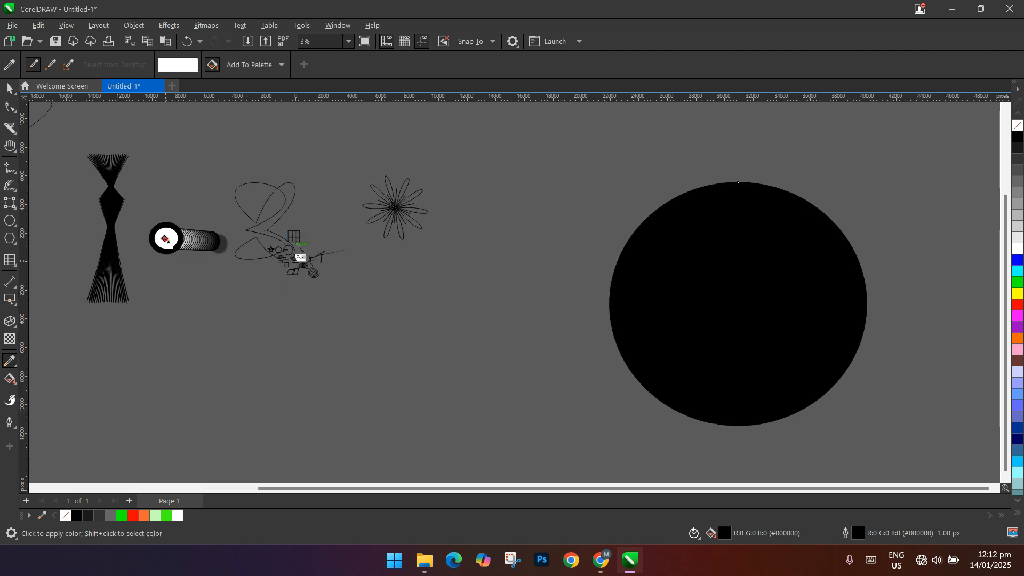
pyautogui.click(664, 262)
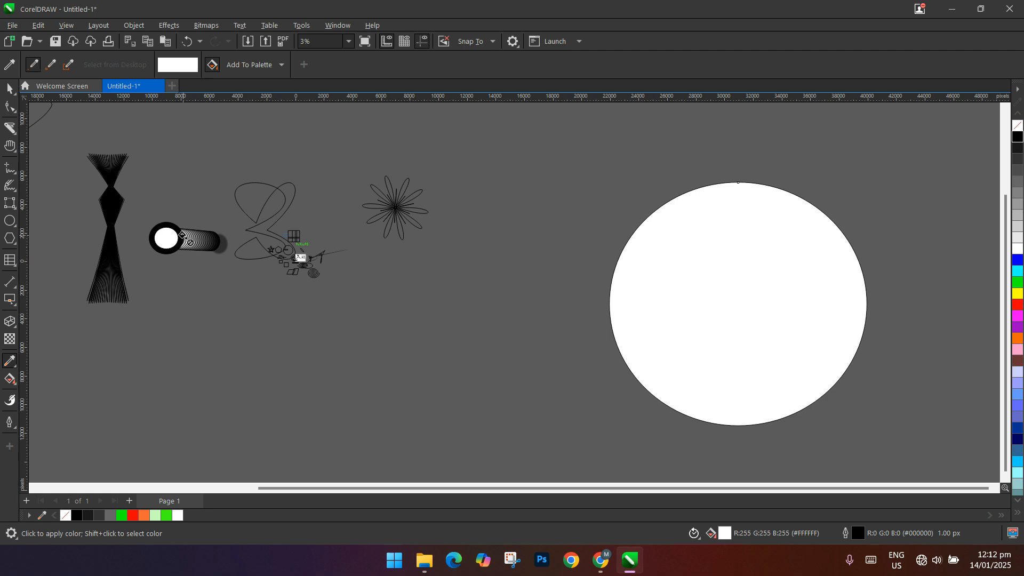
# Sample black from the hourglass-shaped blend and apply it to the large ellipse as its fill.
pyautogui.press('shift')
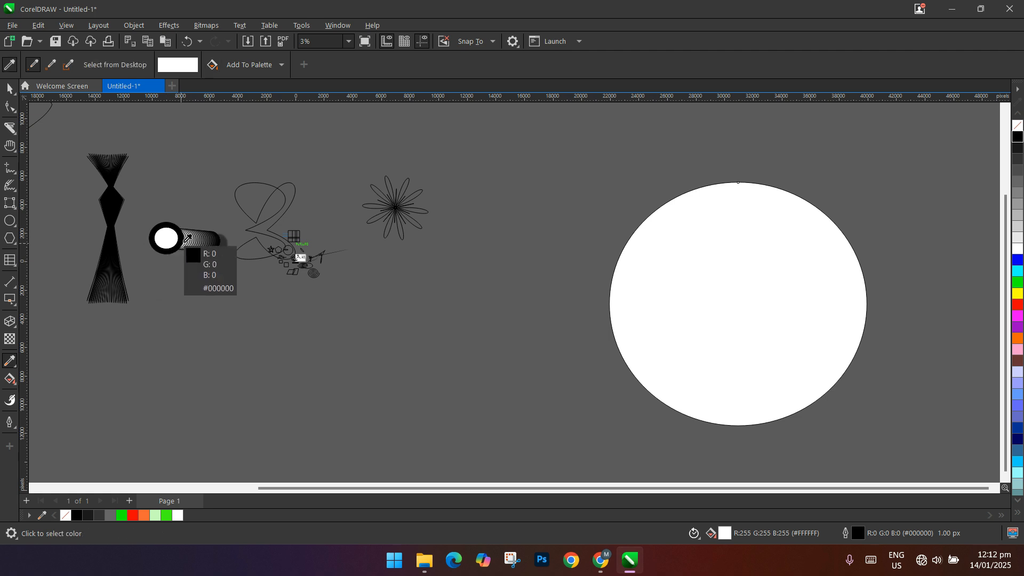
pyautogui.click(113, 199)
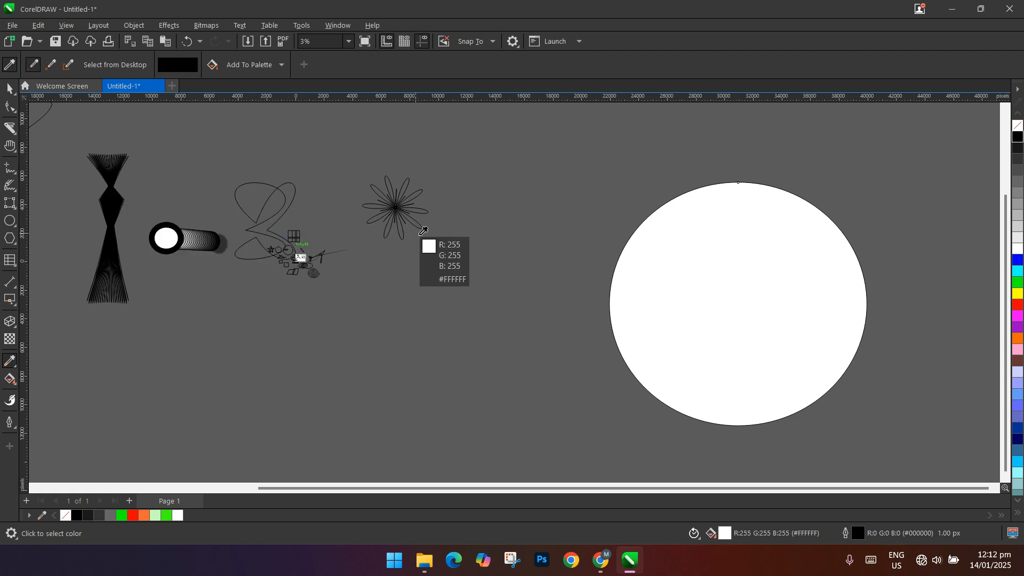
pyautogui.click(689, 287)
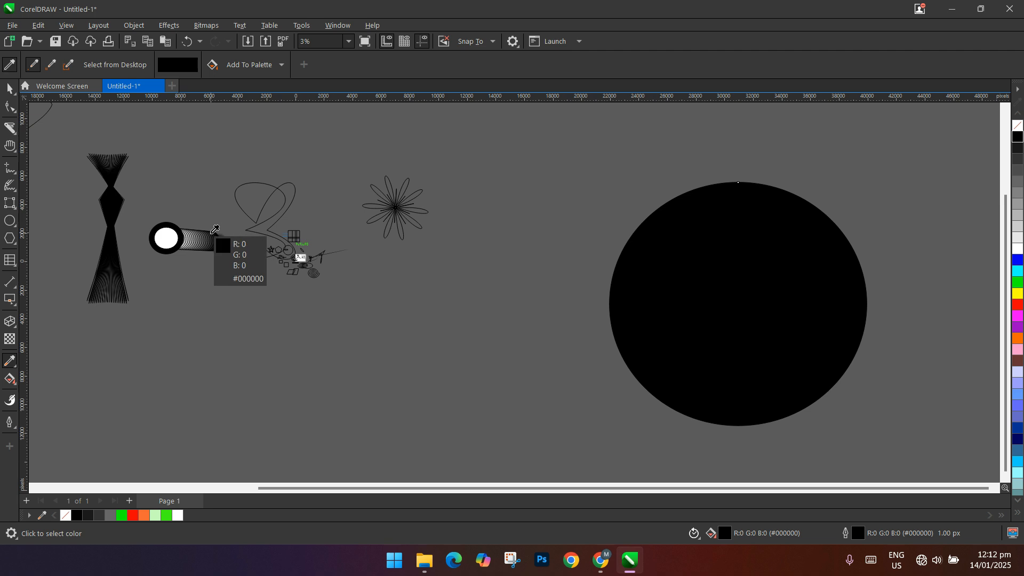
# Resample white from the small circle and refill the large black ellipse with it.
pyautogui.keyDown('shift'); pyautogui.click(175, 230); pyautogui.keyUp('shift')
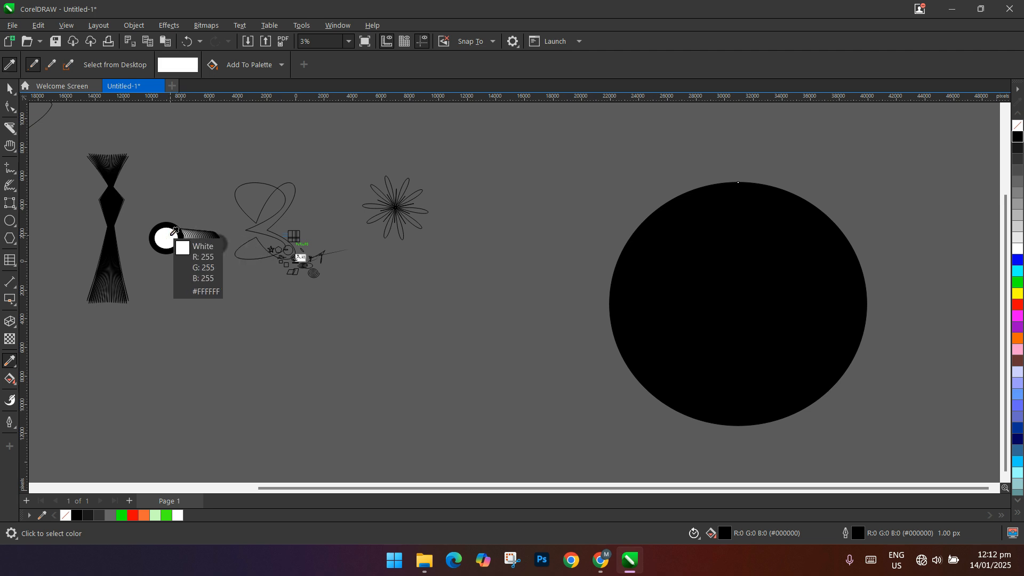
pyautogui.click(720, 256)
pyautogui.scroll(-1, 346, 244)
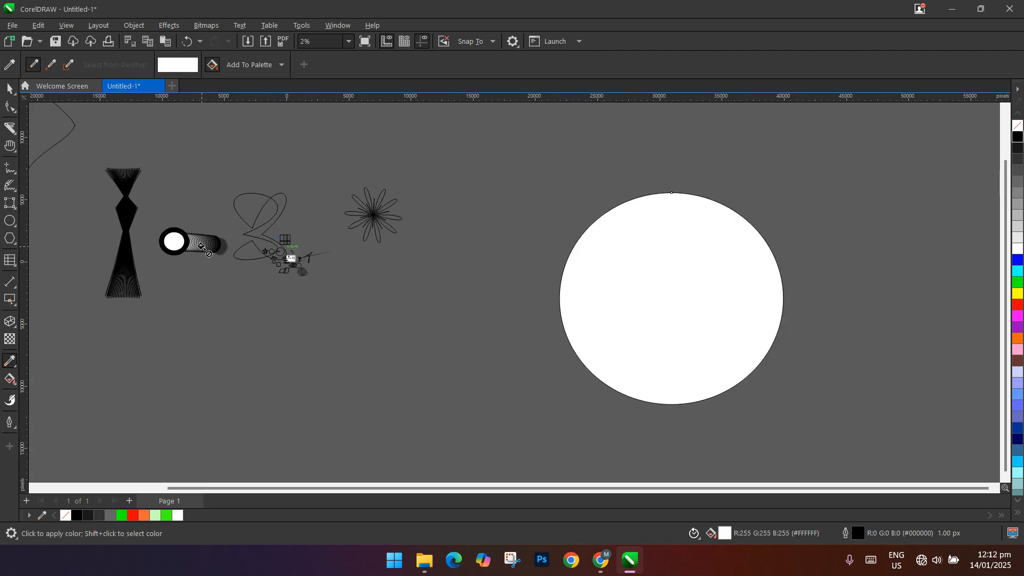